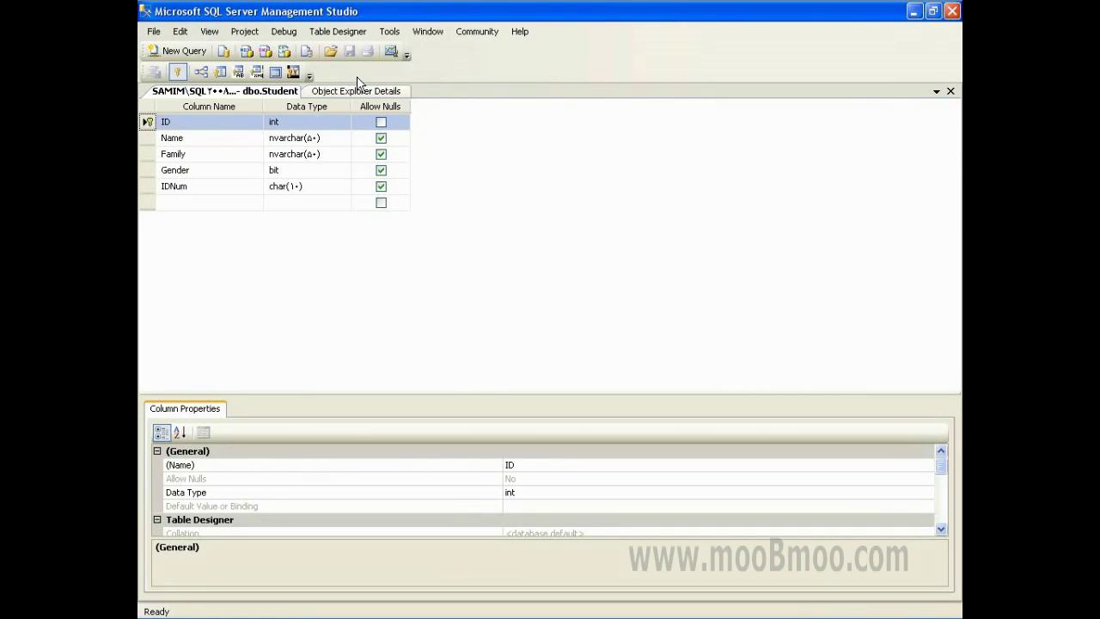
- Go back to the Object Explorer Details list of Univer tables, which shows Student
click(357, 90)
- Start a new table in Univer with an ID column of type int
right_click(271, 222)
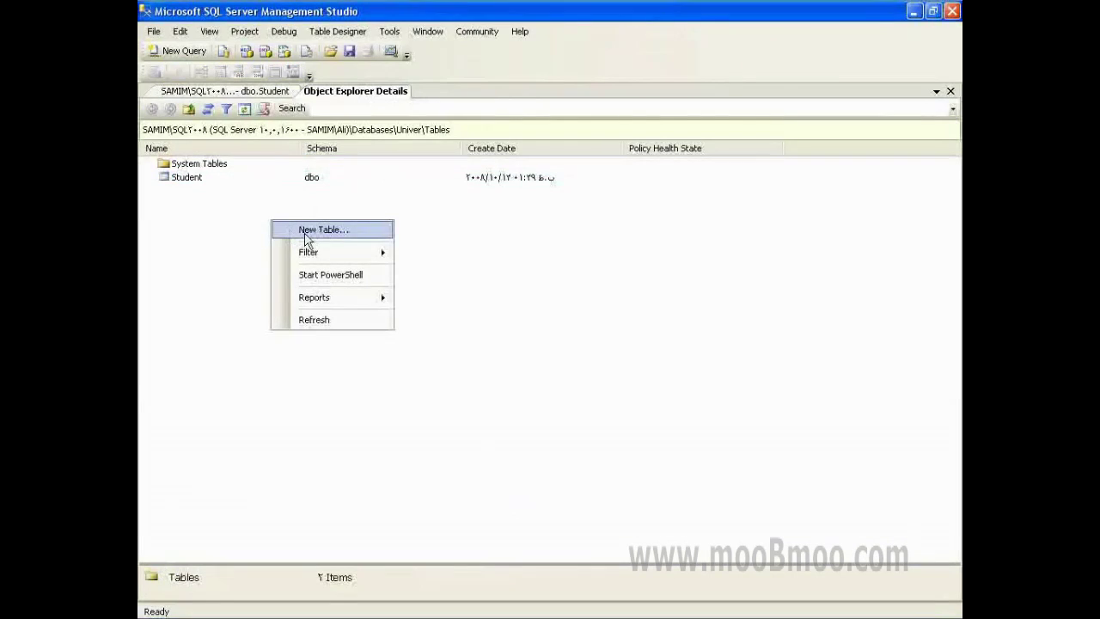
click(309, 233)
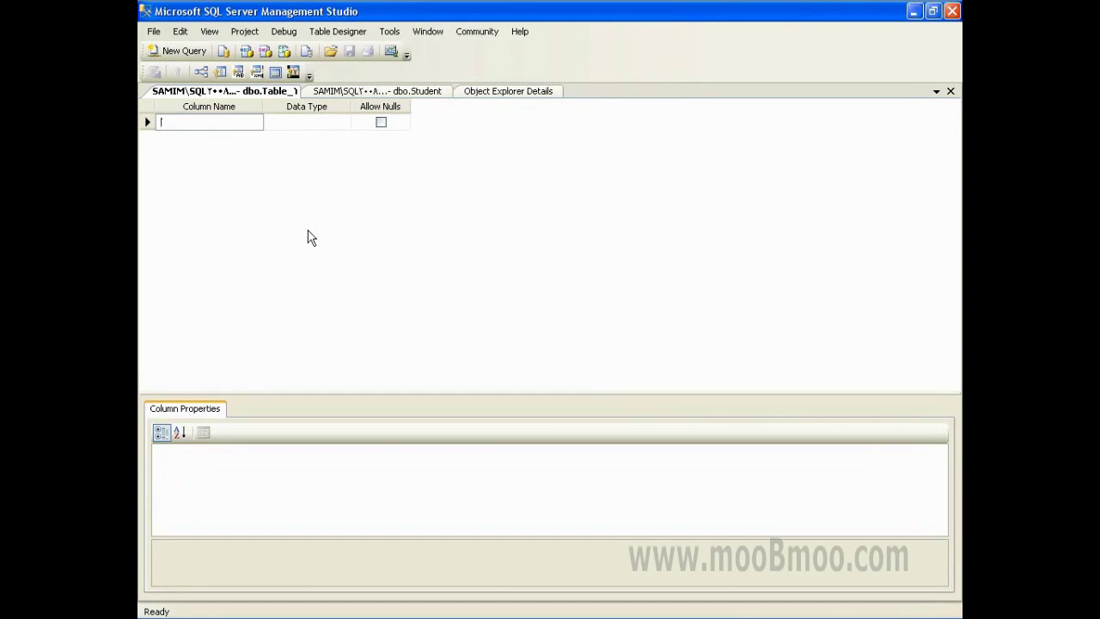
text(B)
key(BackSpace)
text(ID)
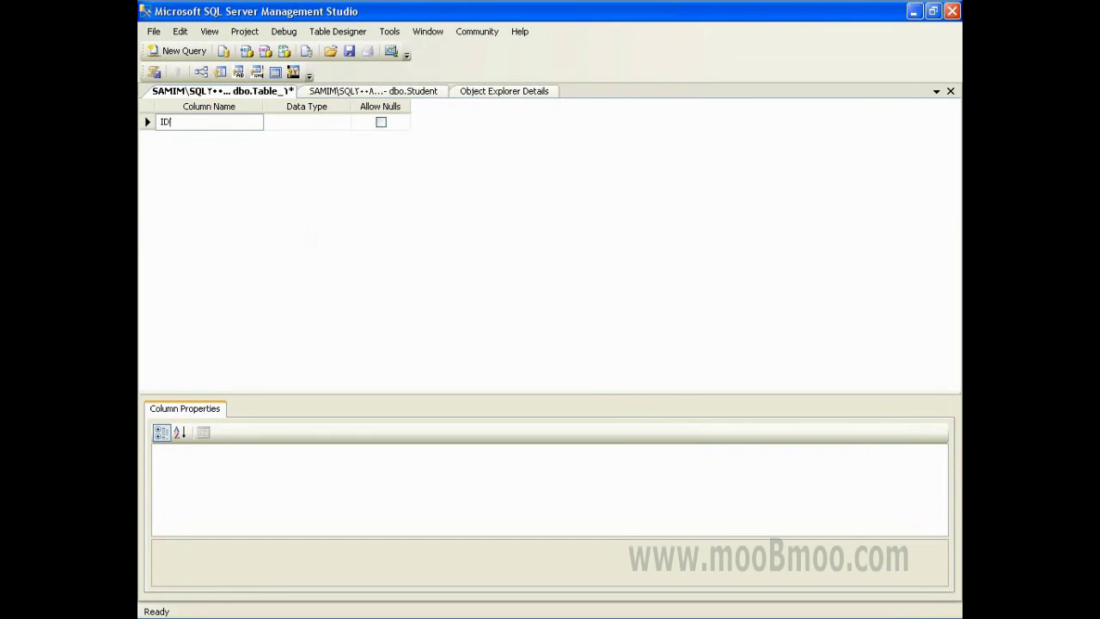
key(Tab)
text(int)
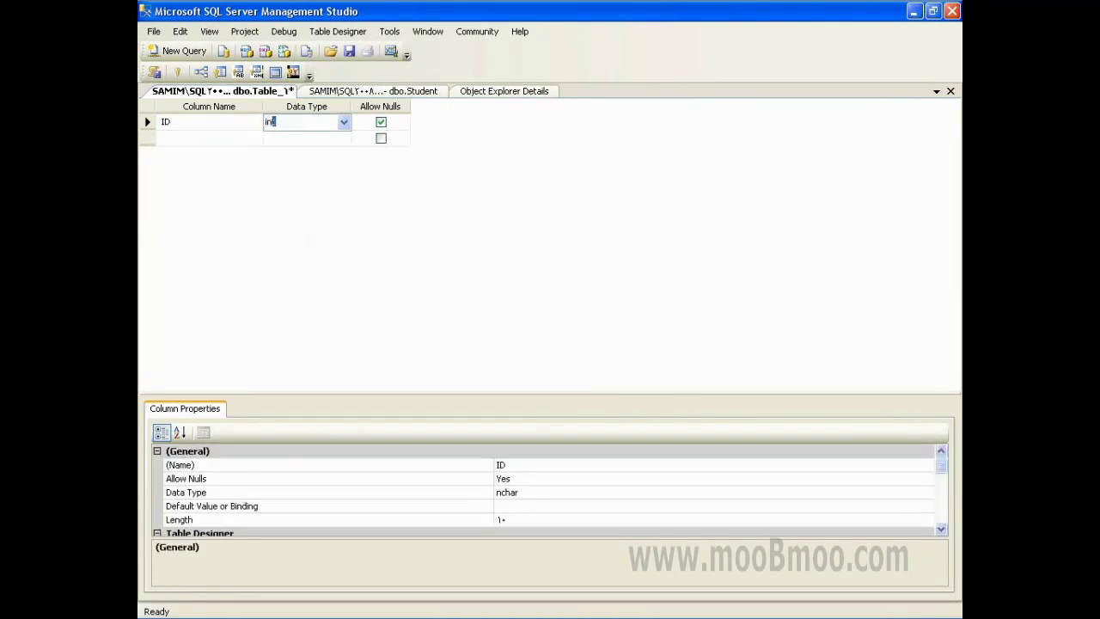
key(Tab)
key(Tab)
- Make ID the table's identity column in the Properties panel
click(148, 122)
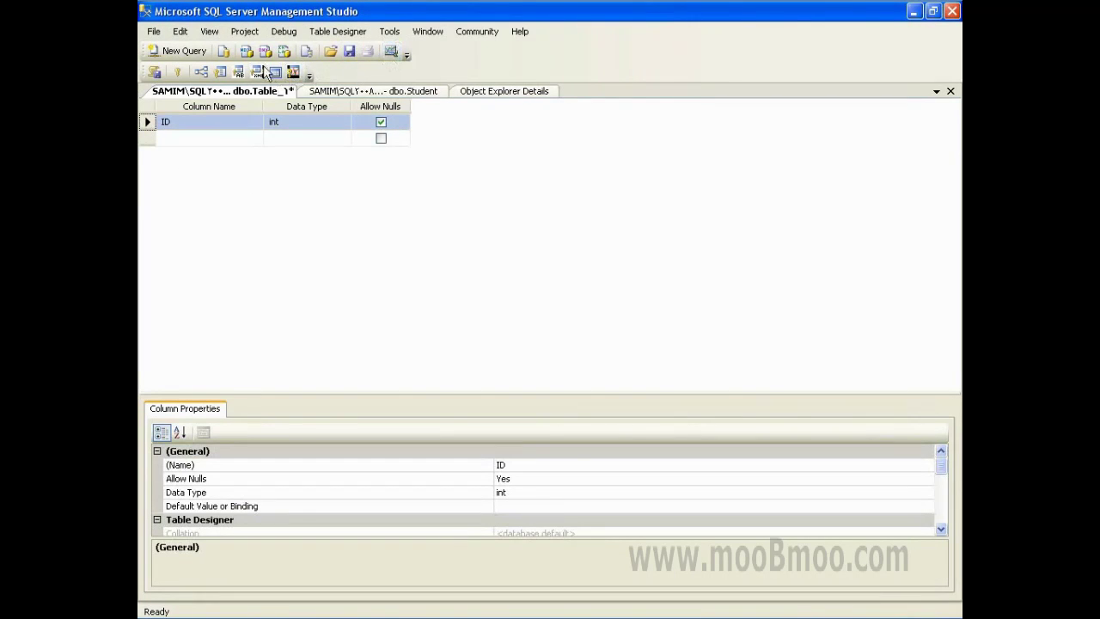
click(209, 31)
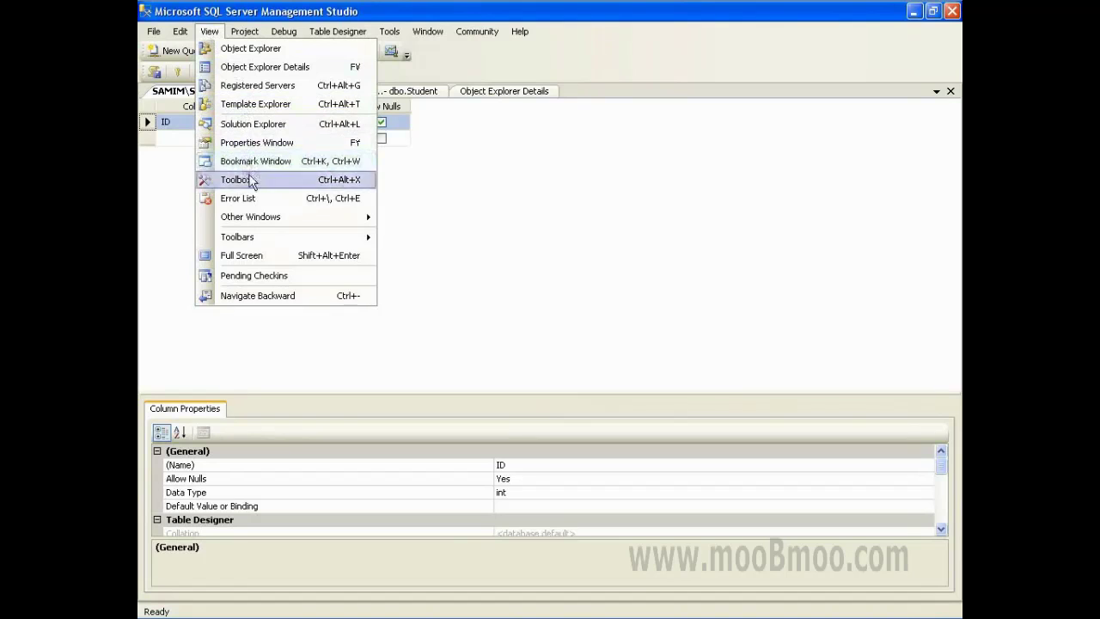
click(249, 143)
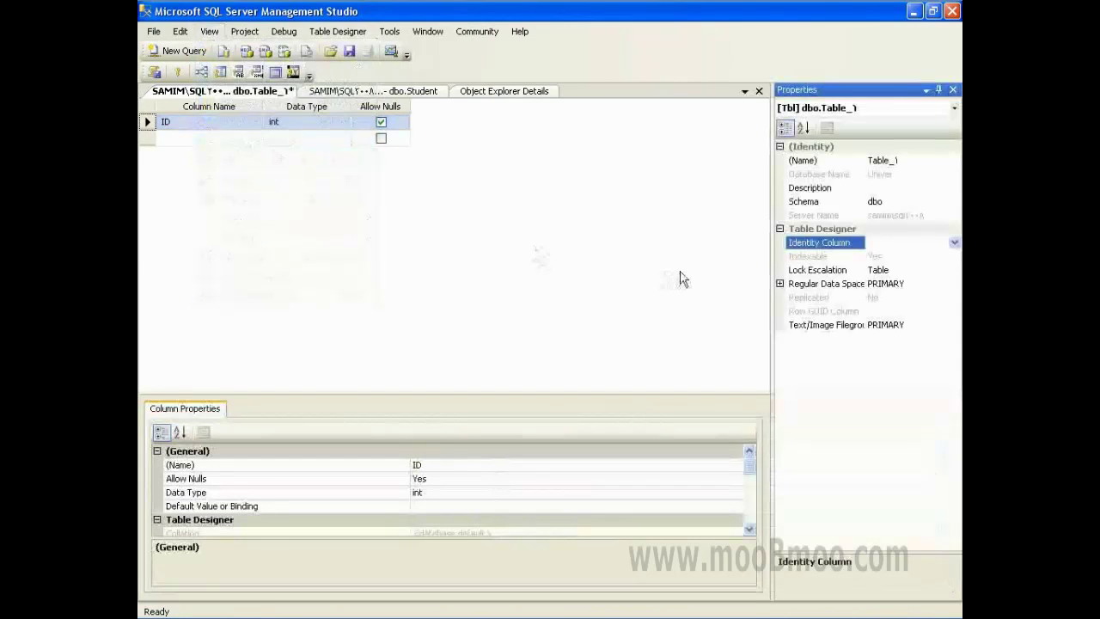
click(953, 242)
click(872, 268)
- Add a BookName column of type nvarchar(50)
click(217, 139)
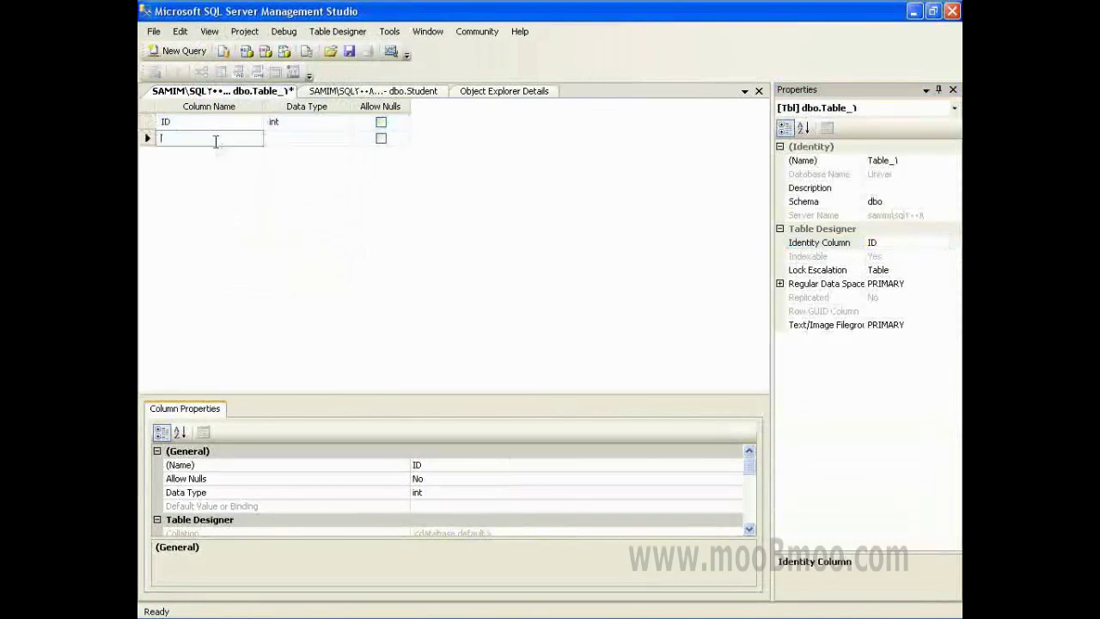
text(Book)
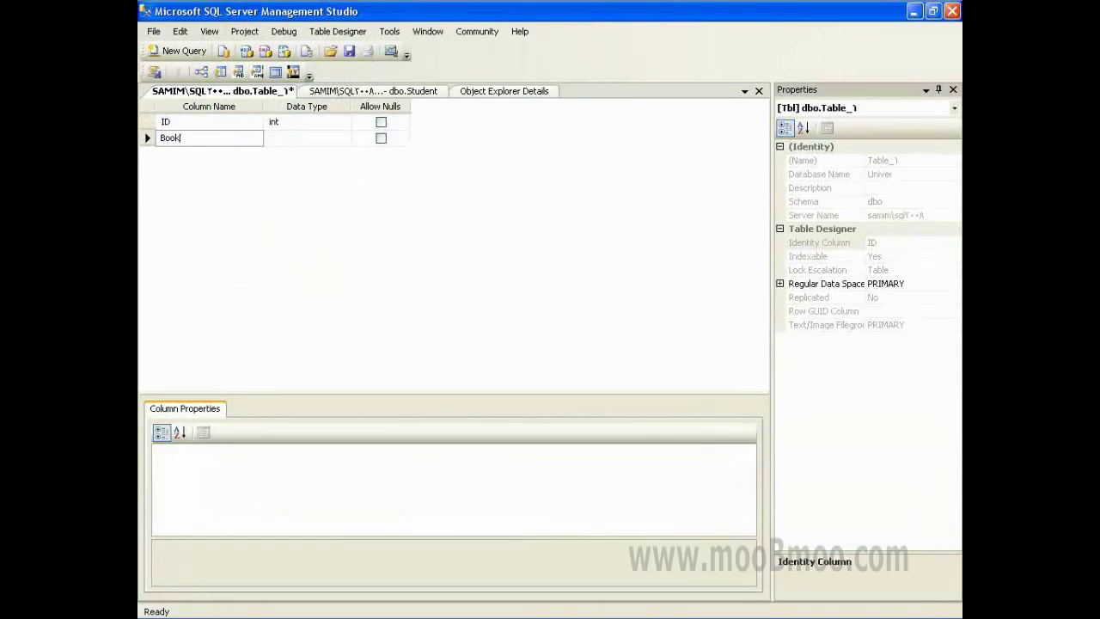
text(Name)
key(Tab)
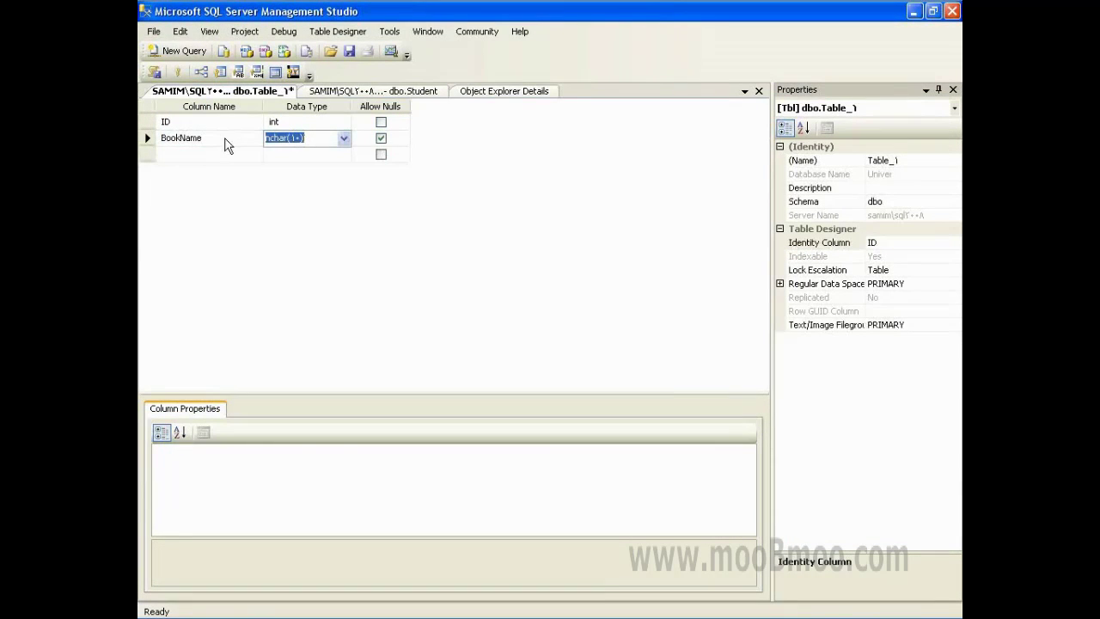
text(nva)
key(Return)
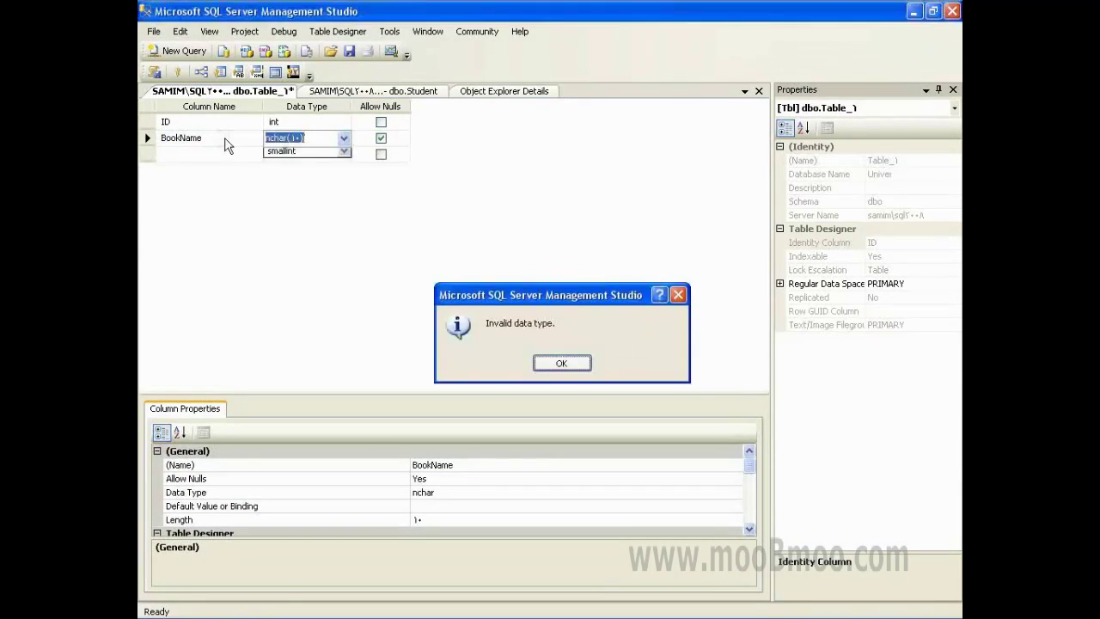
key(Return)
text(nvarchar(50))
key(Tab)
key(Tab)
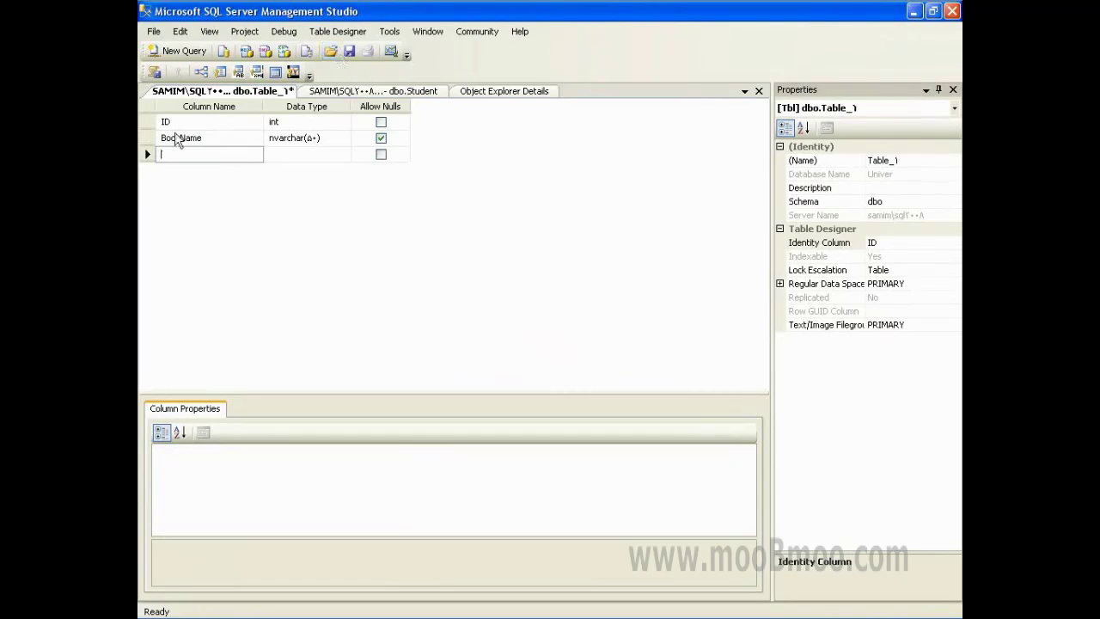
- Save the table as Books and return to the Univer tables list
click(349, 51)
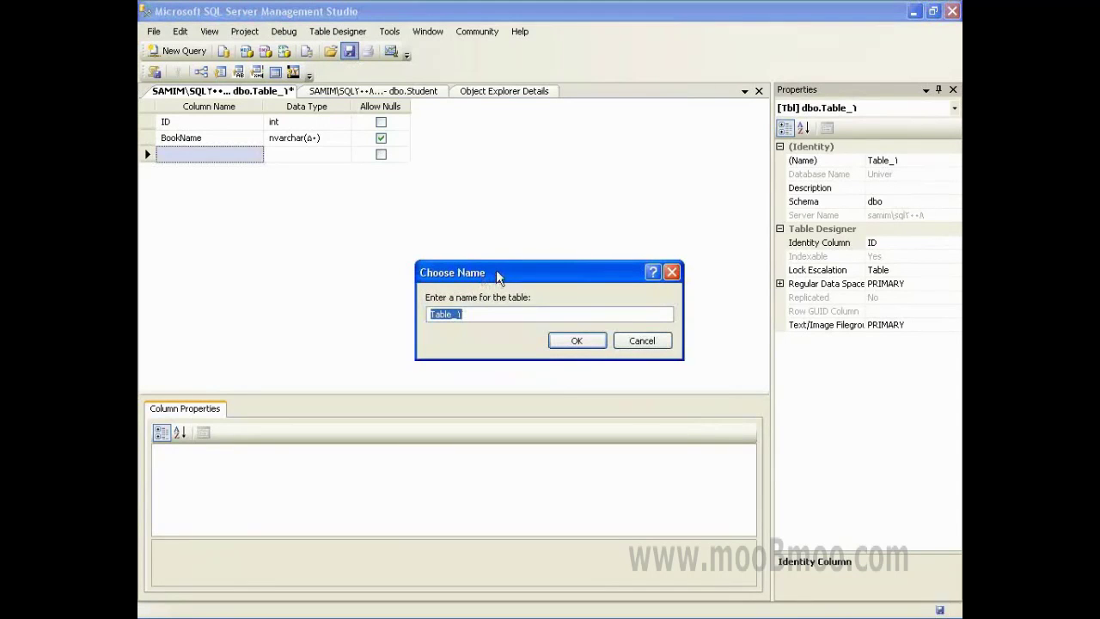
text(Books)
key(Return)
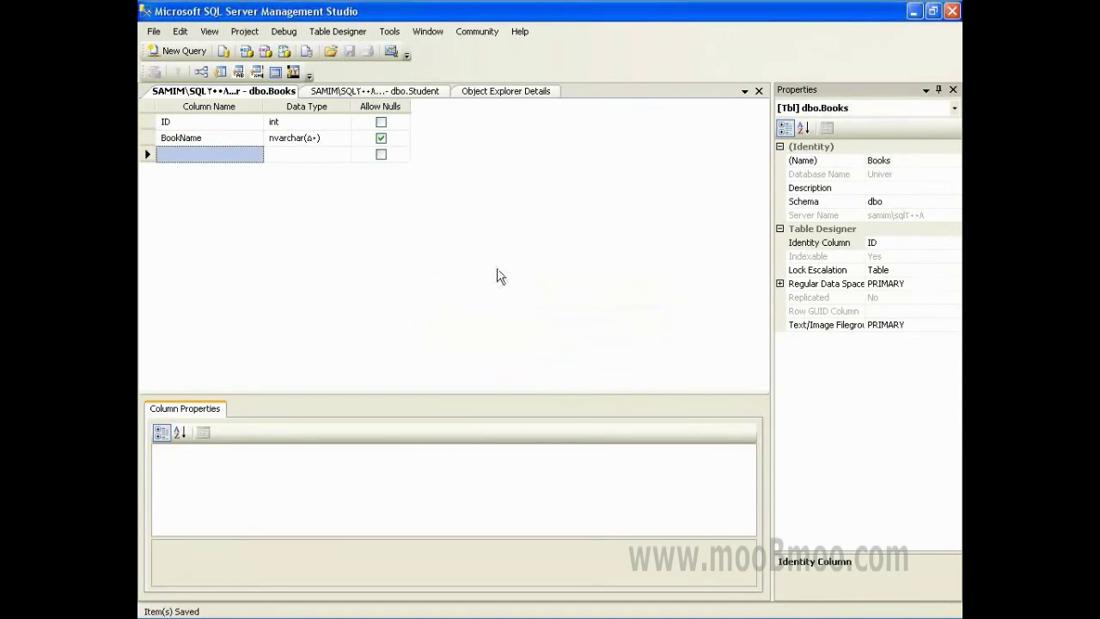
click(472, 92)
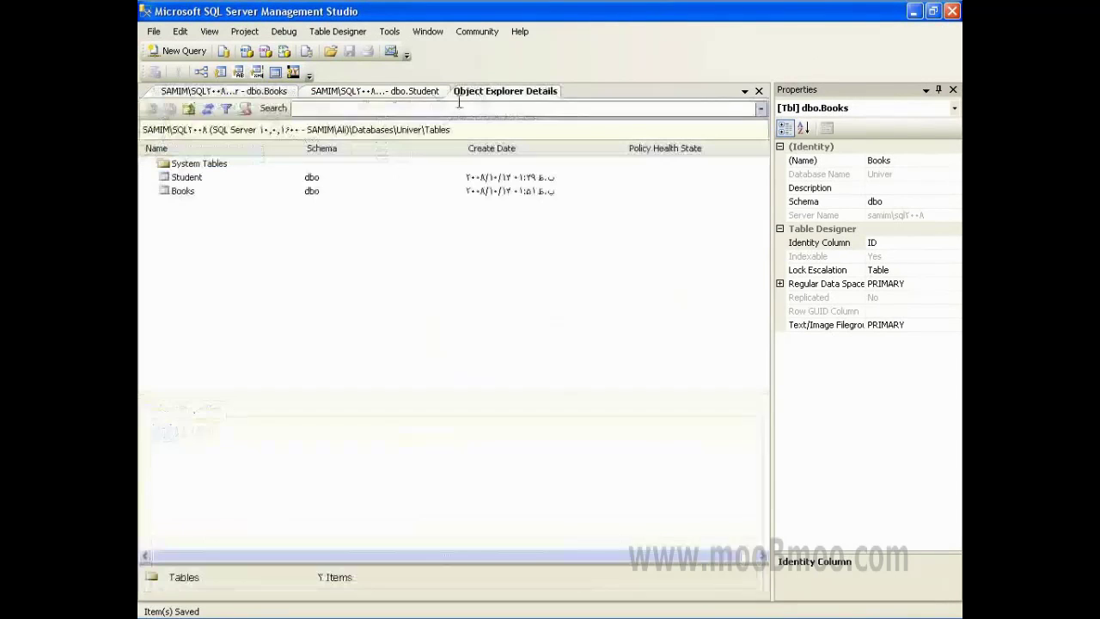
- Start another new table with an ID column of type int
right_click(269, 232)
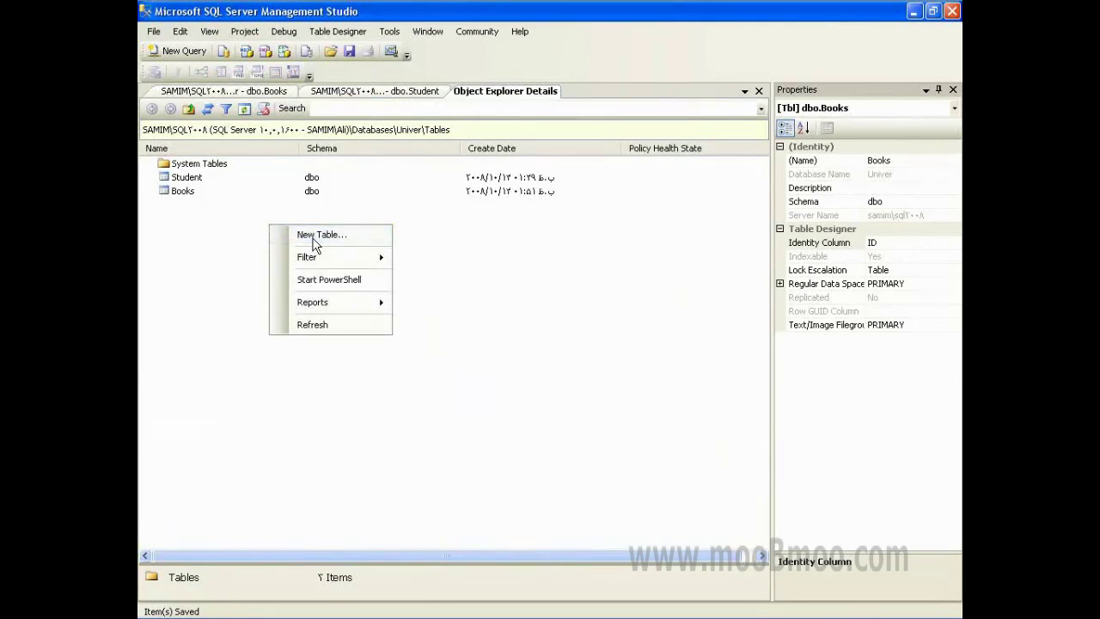
click(315, 242)
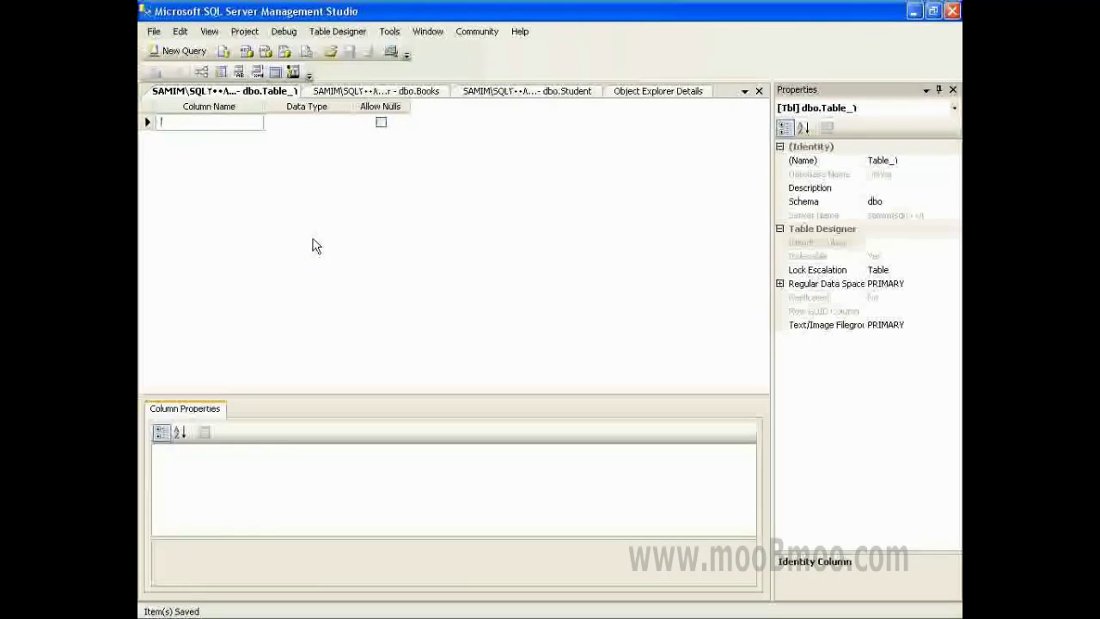
text(O)
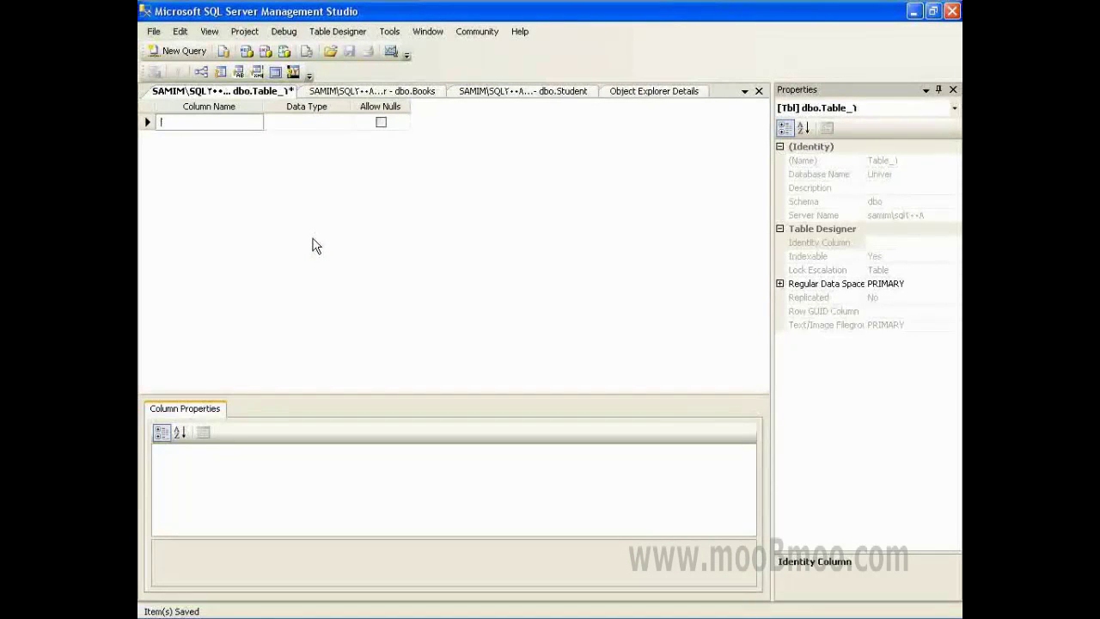
text(D)
key(Tab)
key(Tab)
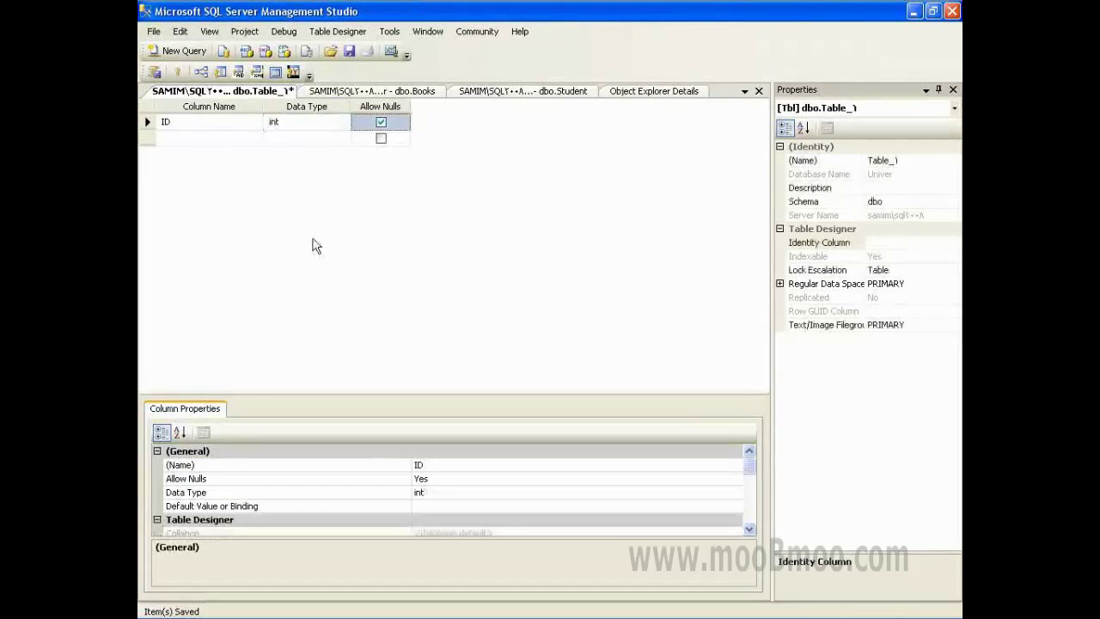
key(Tab)
- Set ID as both the identity column and the primary key
click(147, 122)
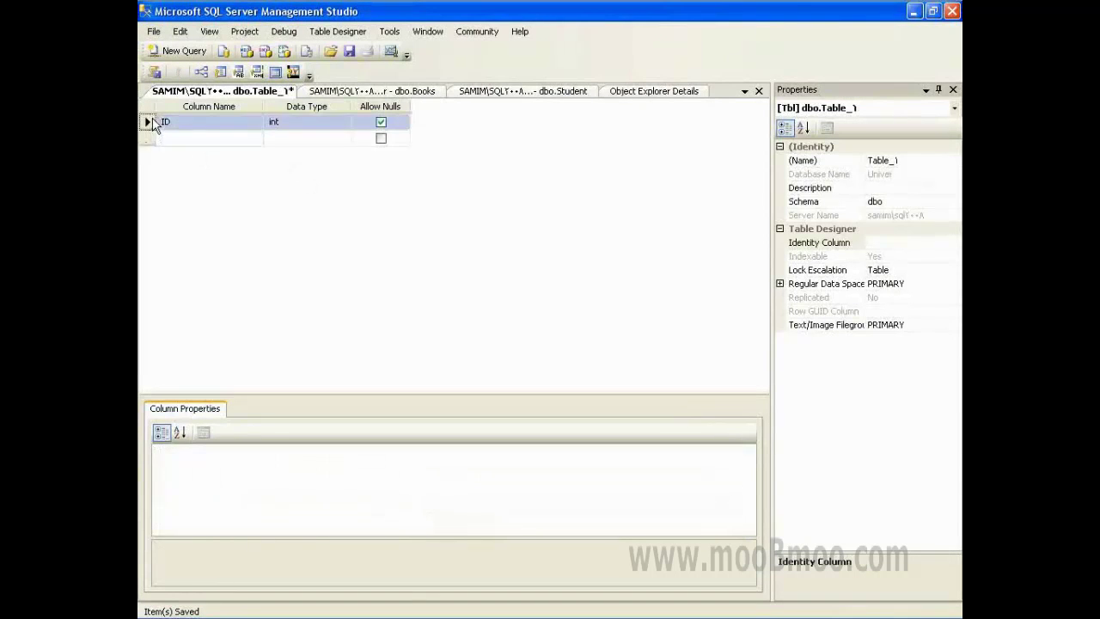
click(906, 243)
click(952, 242)
click(872, 256)
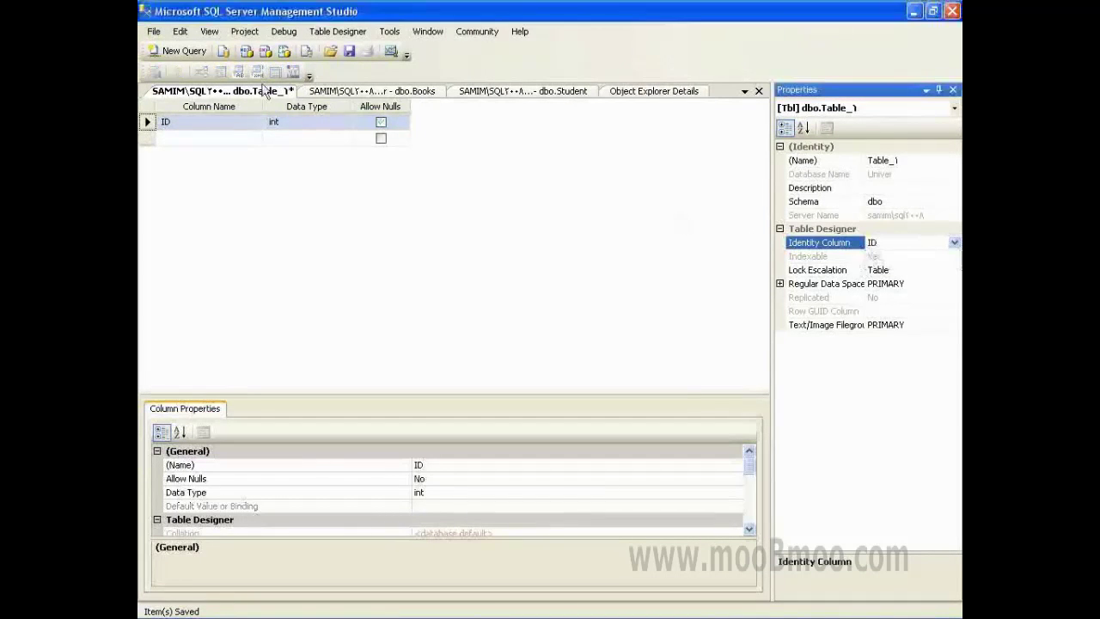
click(147, 122)
click(178, 72)
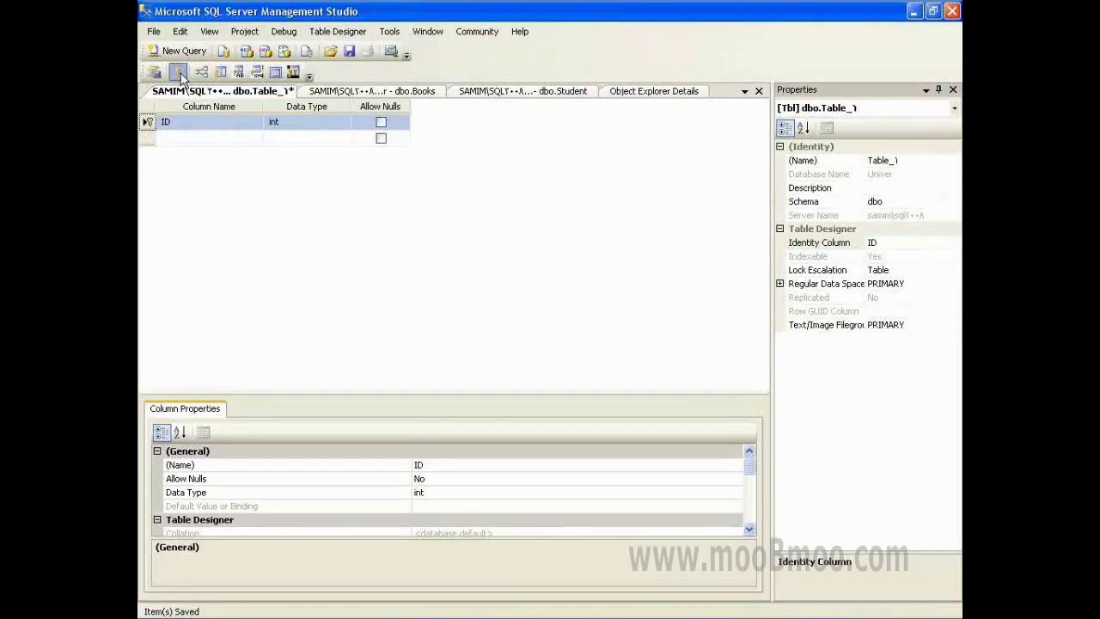
click(184, 136)
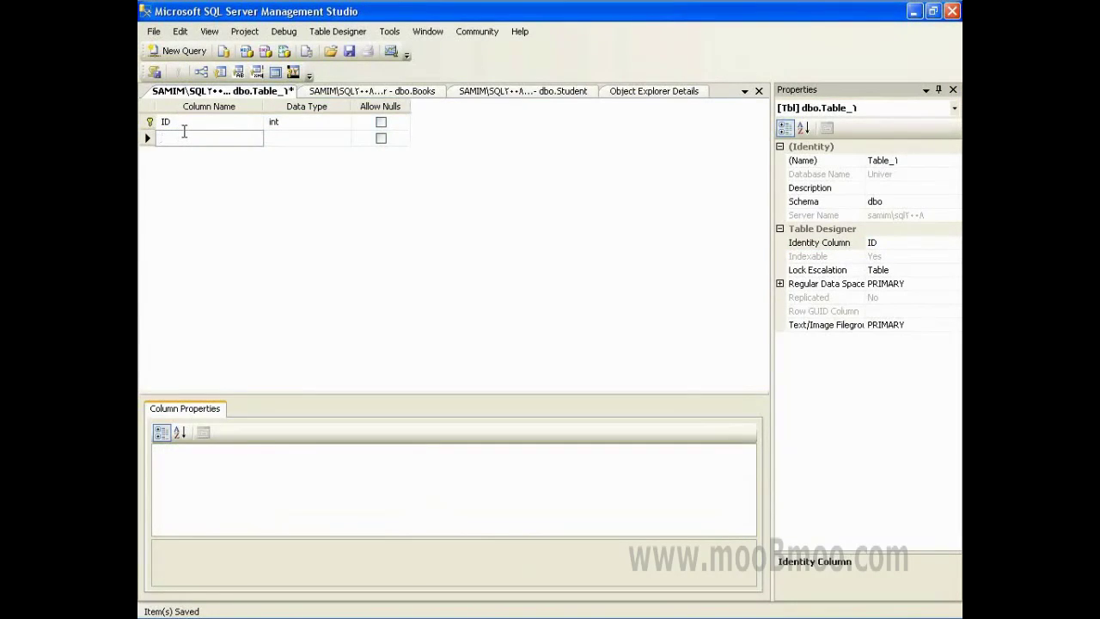
- Delete the misspelled StudentID column name from the new table
text(StundetID)
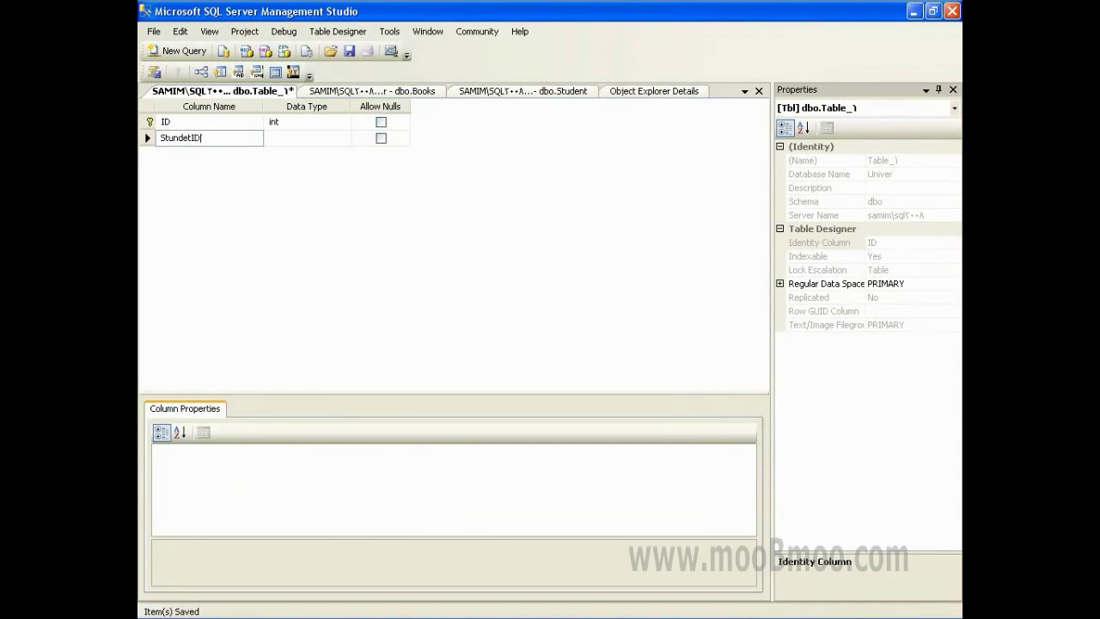
key(shift+End)
key(BackSpace)
click(147, 138)
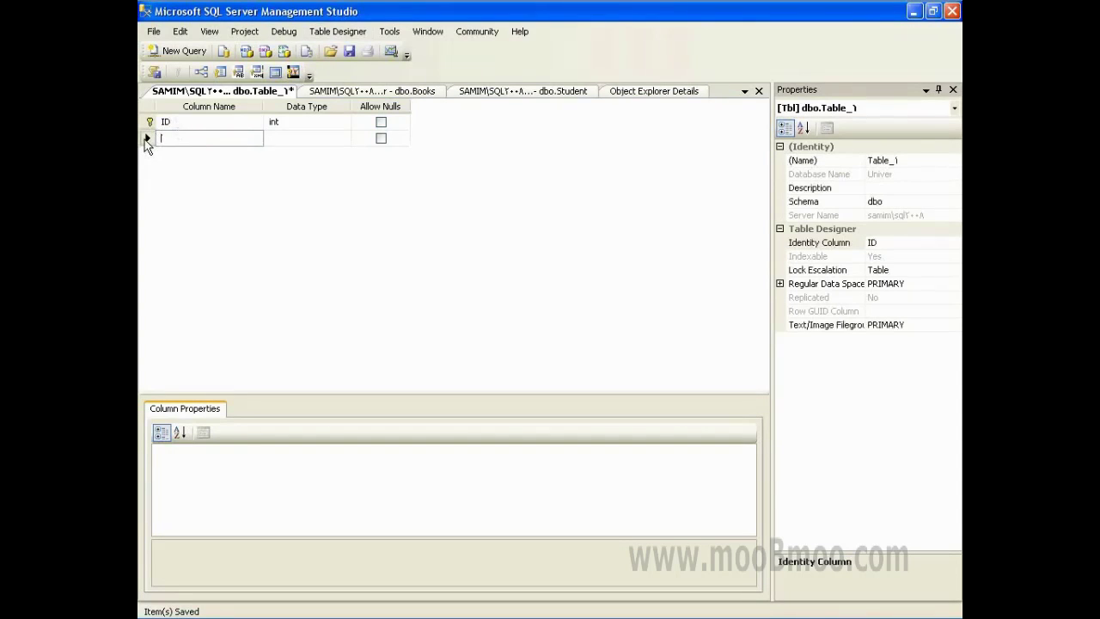
- Compare the Student and Books designs, reviewing the Name, Family and IDNum columns
click(409, 92)
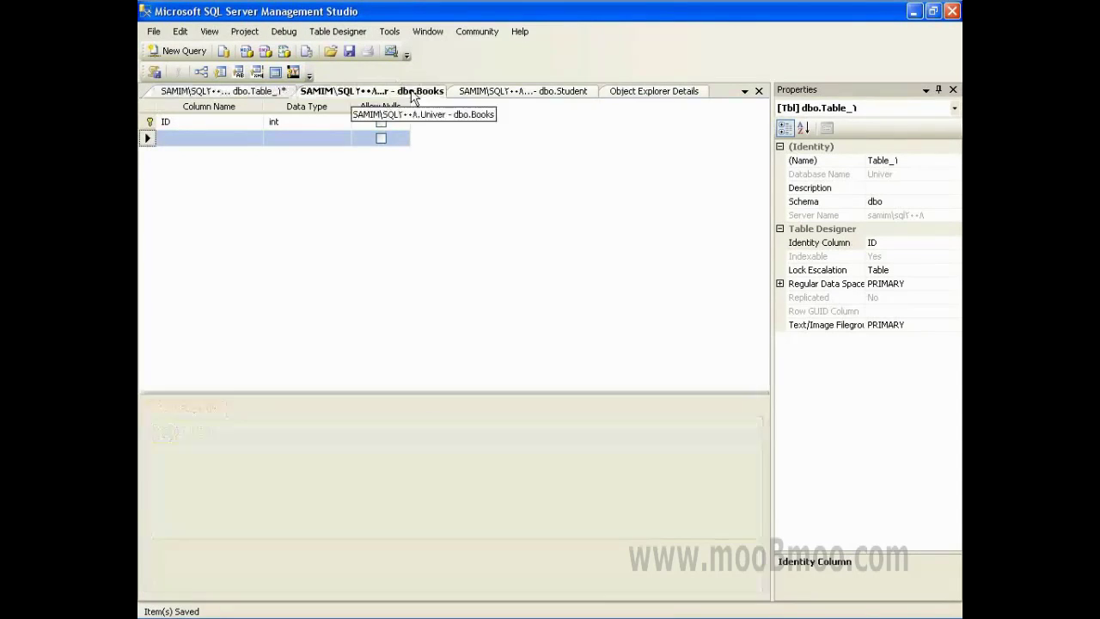
click(474, 93)
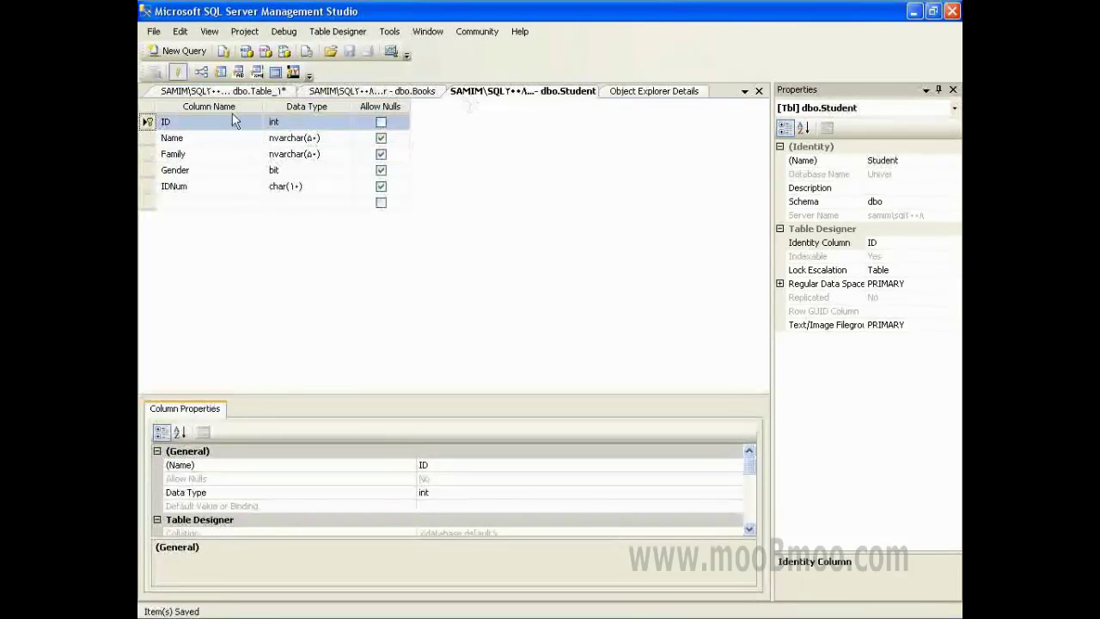
click(222, 91)
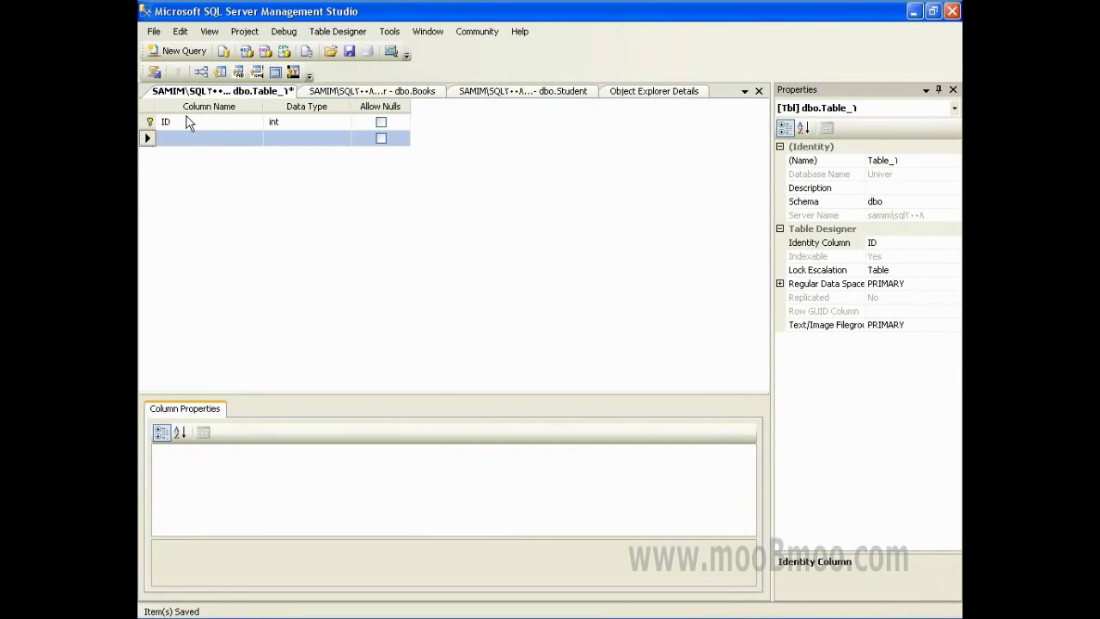
click(365, 92)
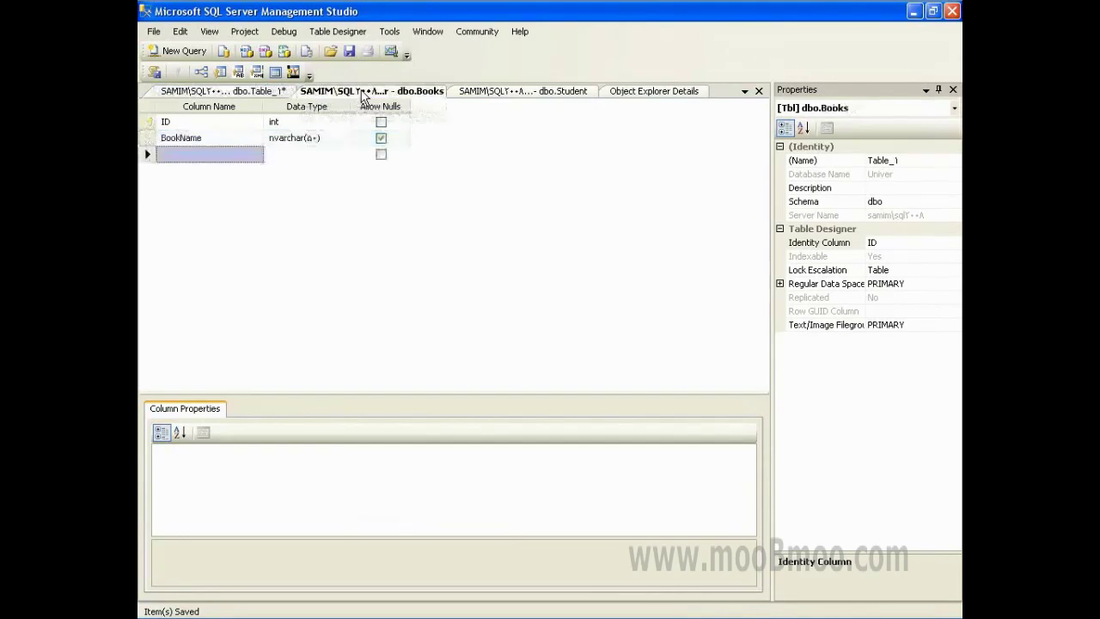
click(464, 93)
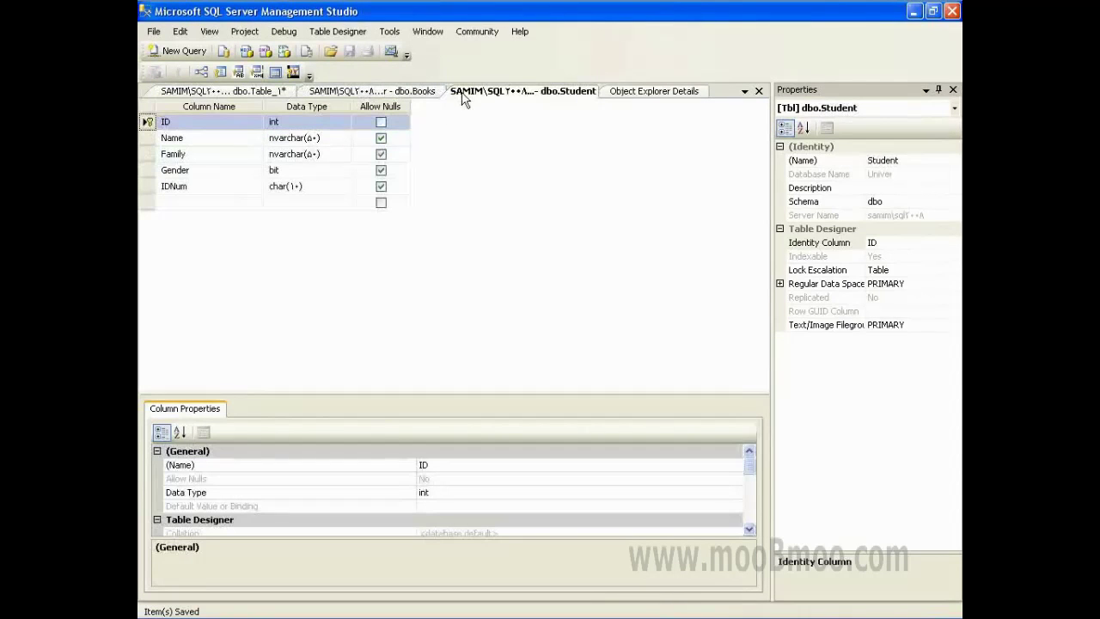
click(370, 91)
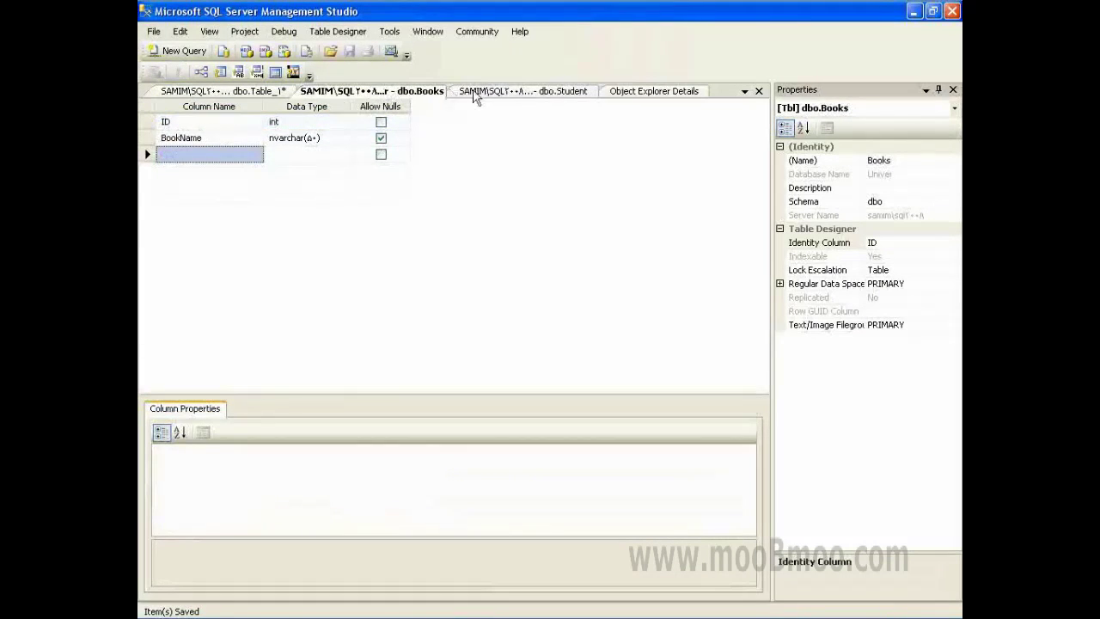
click(449, 92)
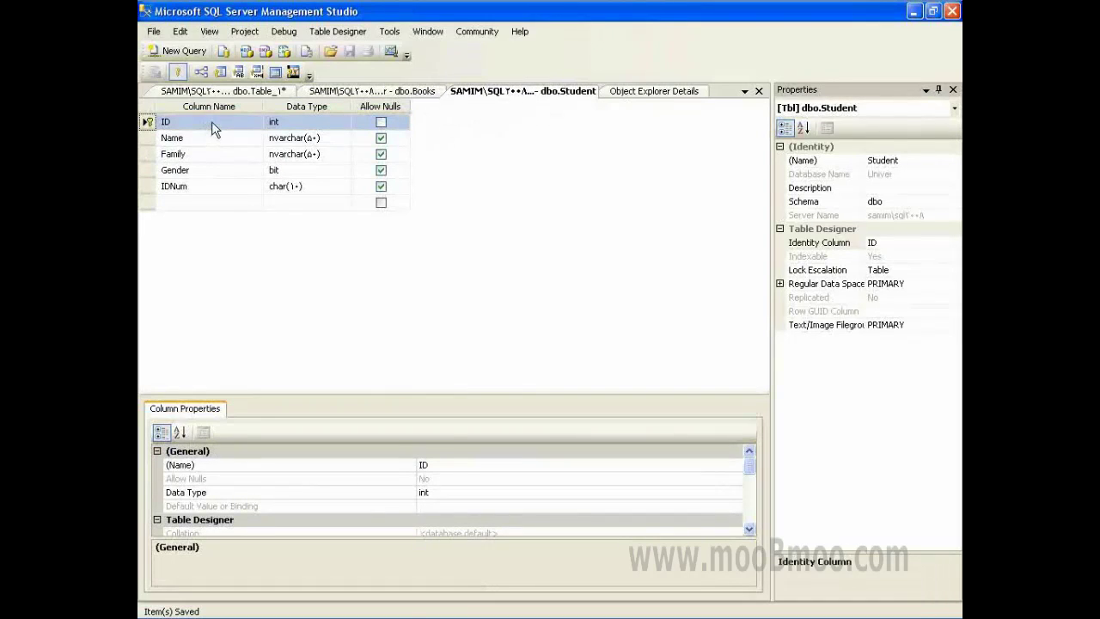
click(179, 138)
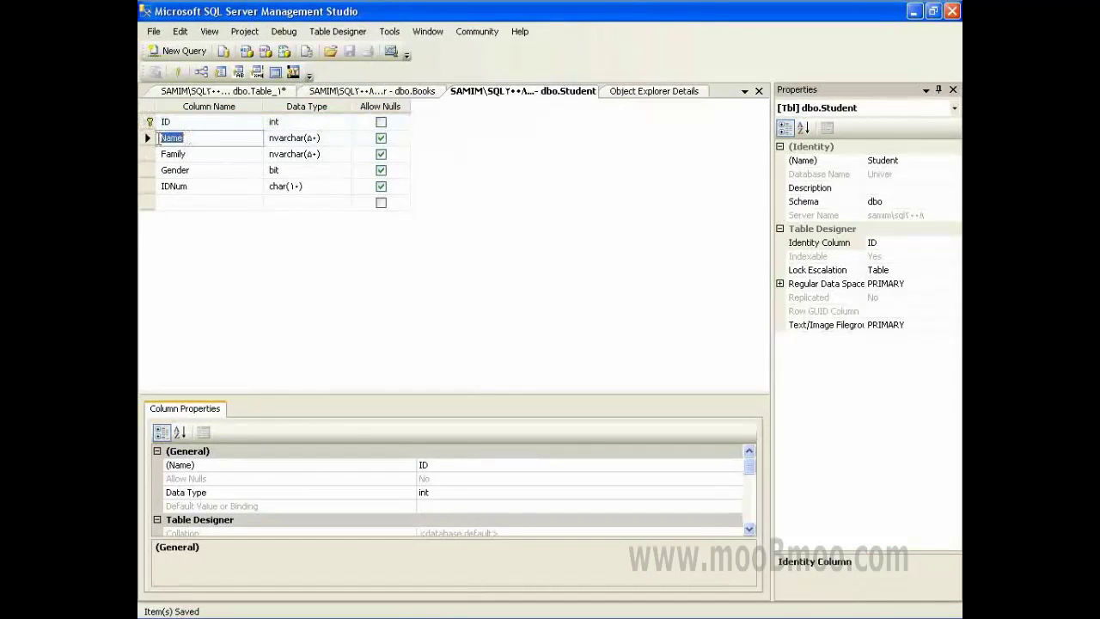
click(147, 154)
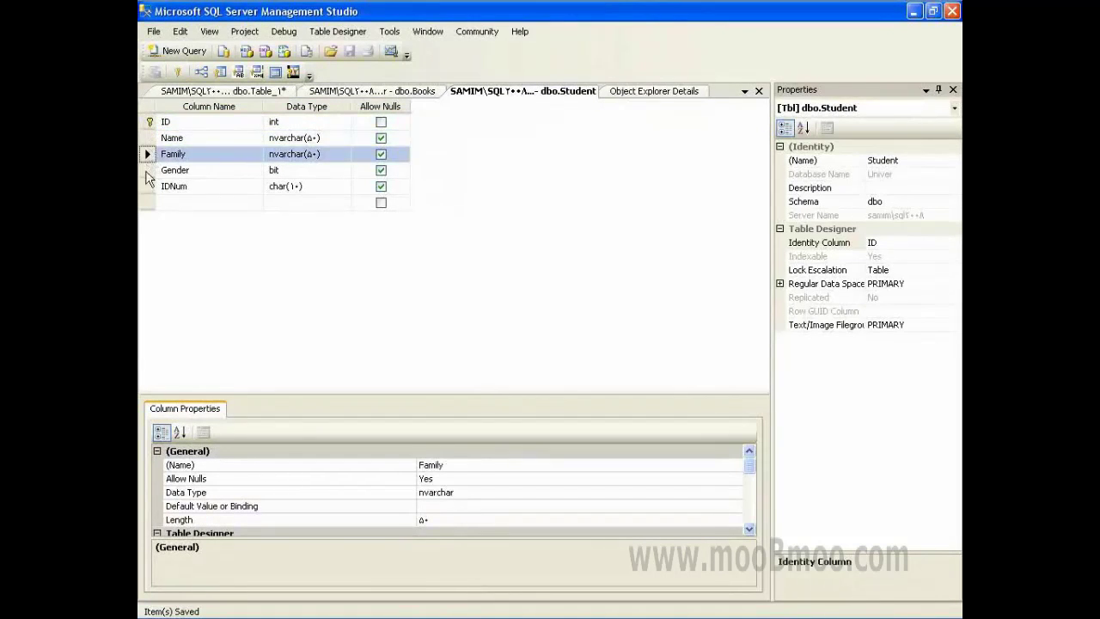
click(147, 172)
click(147, 186)
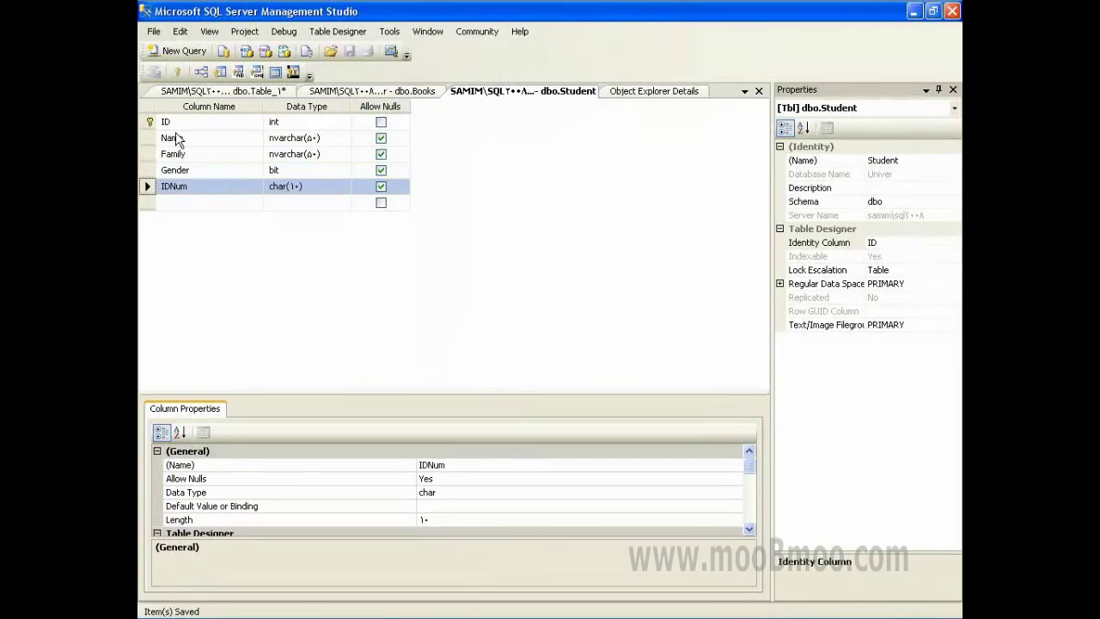
- Make ID the primary key of Books and save the Books design
click(318, 91)
click(189, 139)
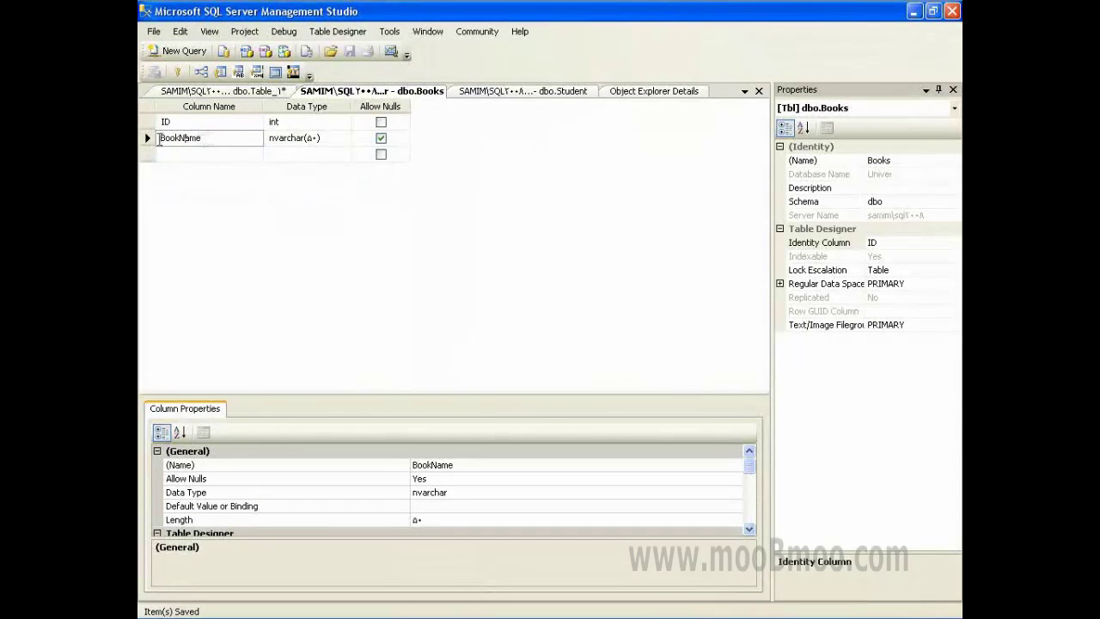
click(147, 121)
click(178, 72)
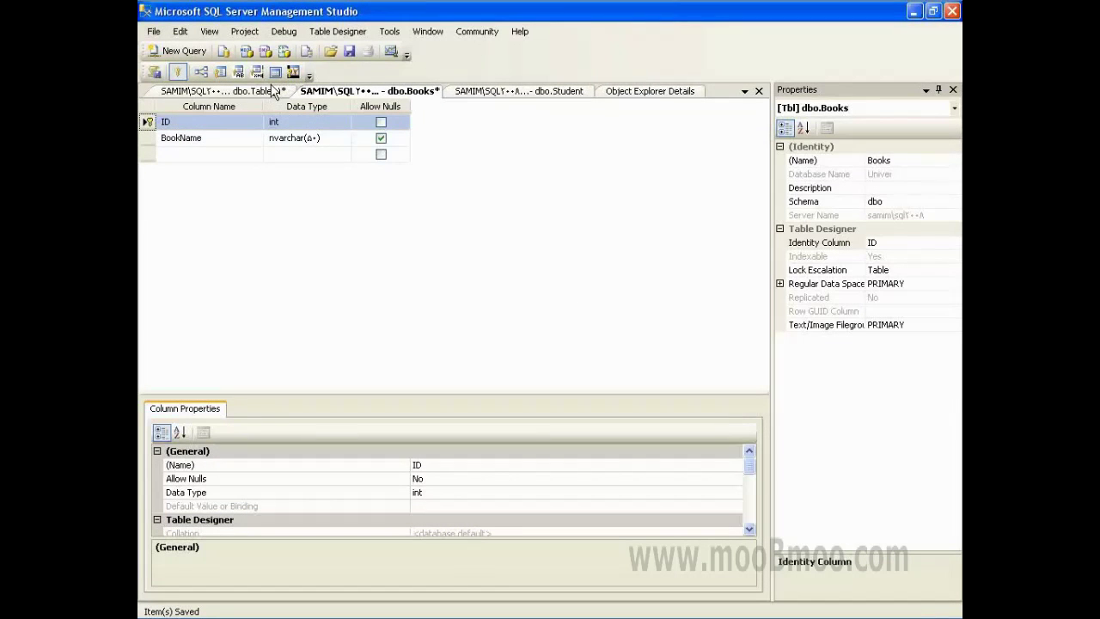
click(357, 52)
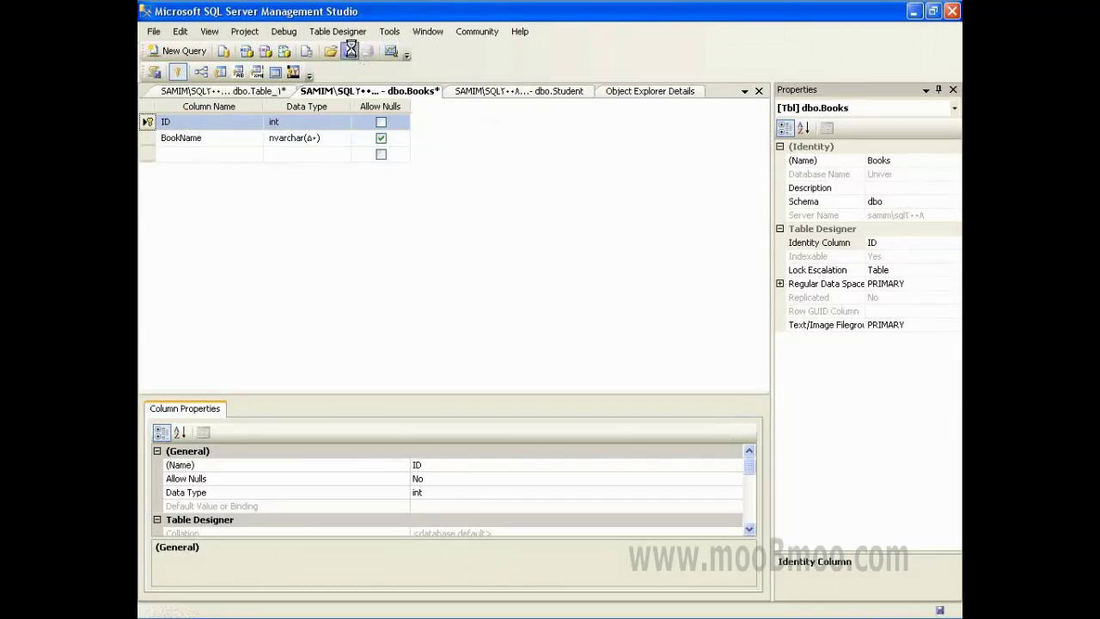
- Switch to the unsaved Table_1 design, which has only an ID column
click(245, 92)
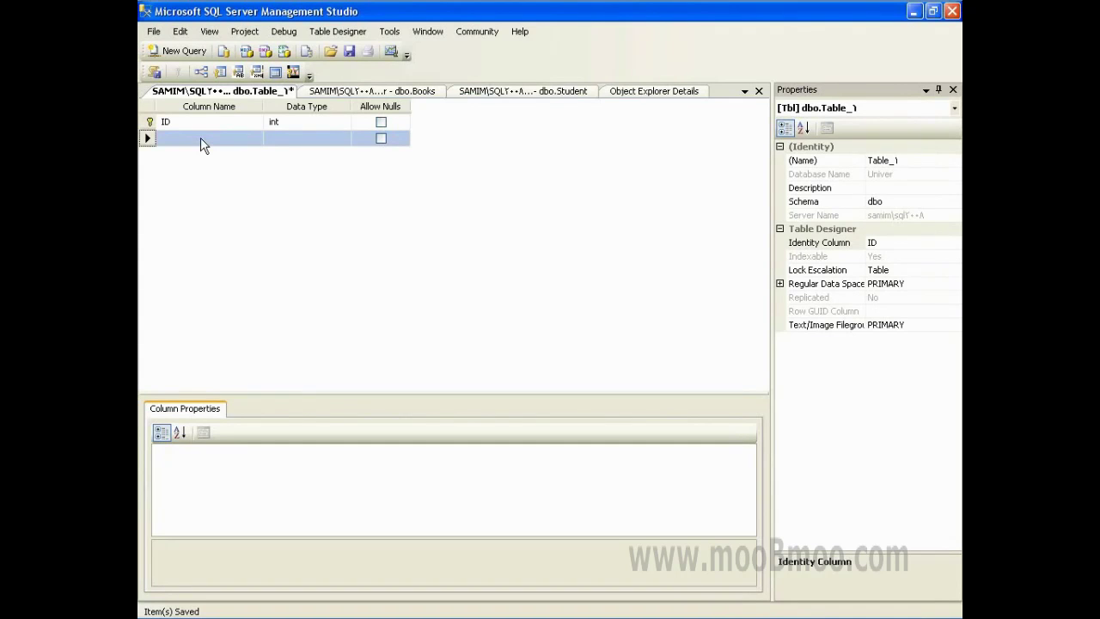
- Review the Books and Student designs, checking Student's ID and IDNum columns
click(421, 93)
click(481, 92)
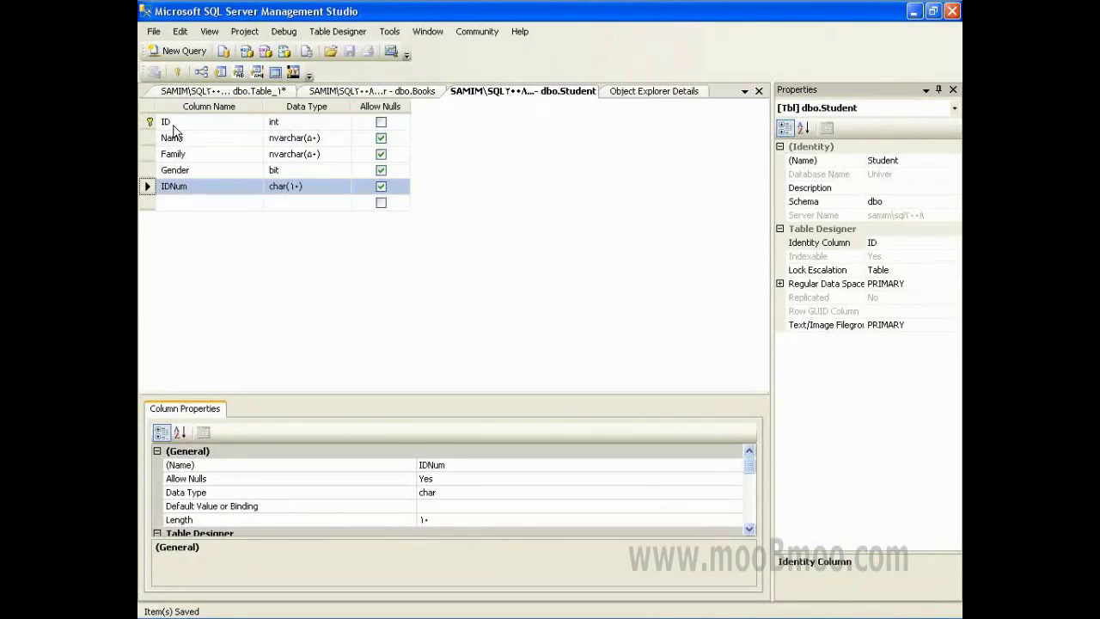
click(147, 121)
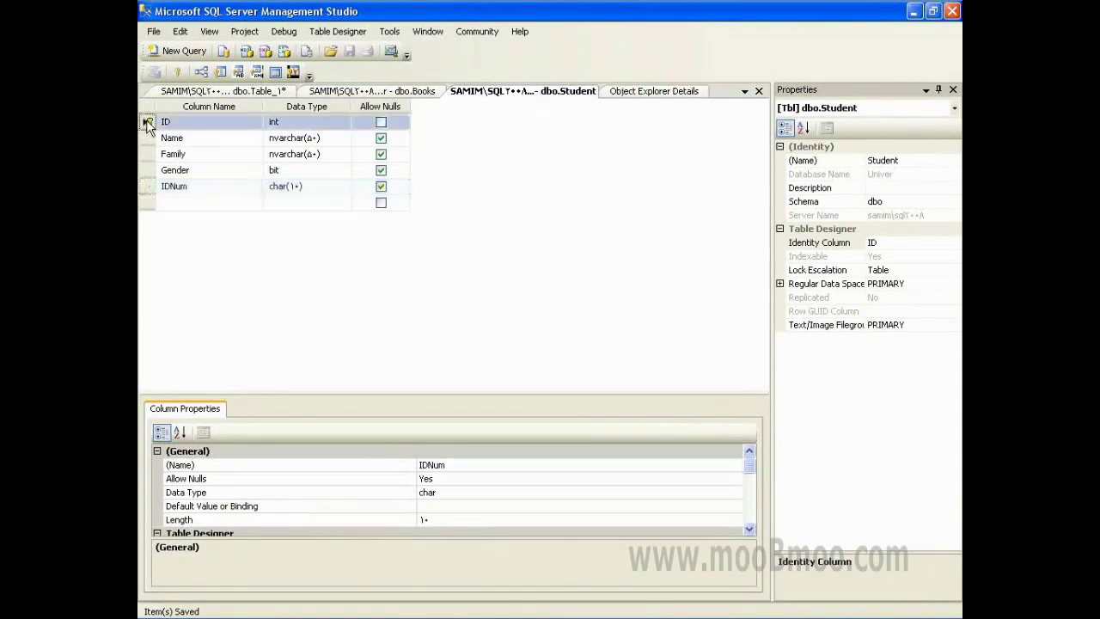
click(146, 187)
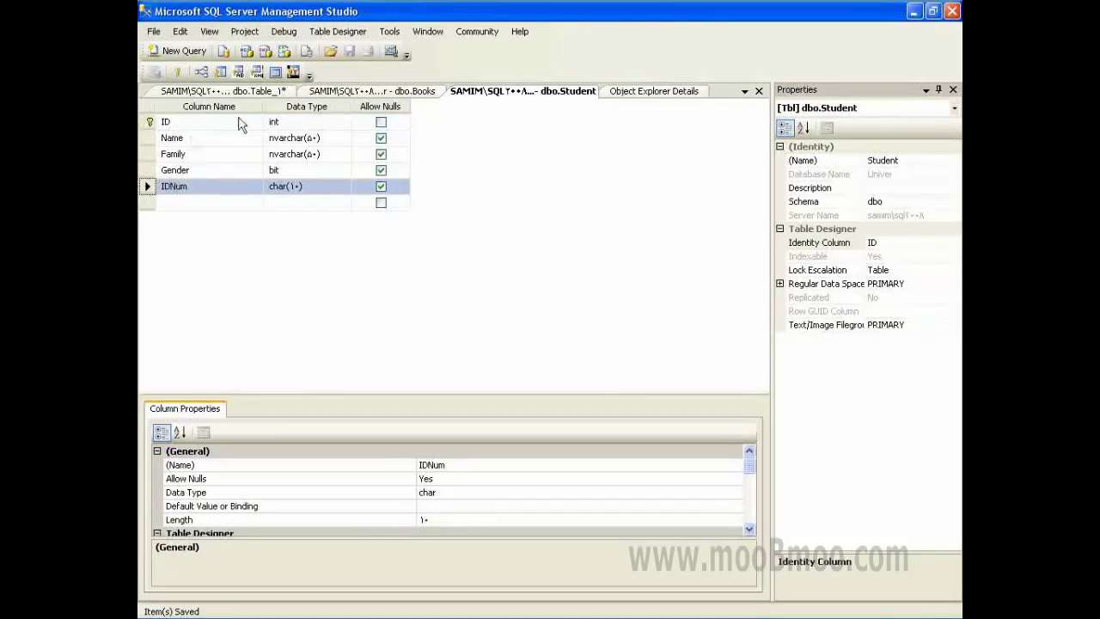
click(226, 93)
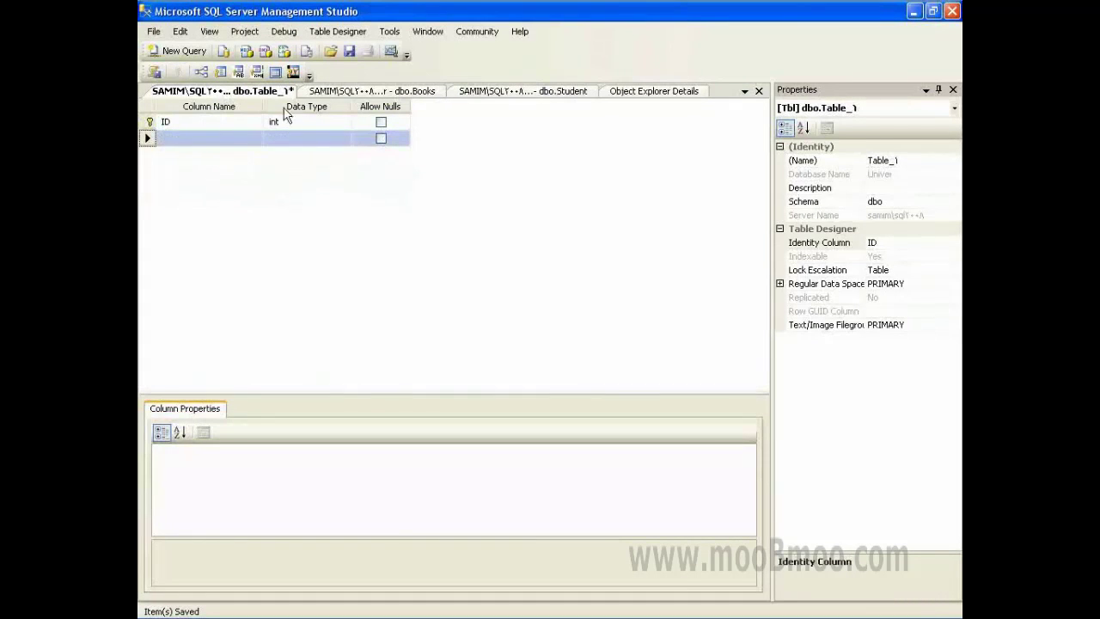
click(359, 91)
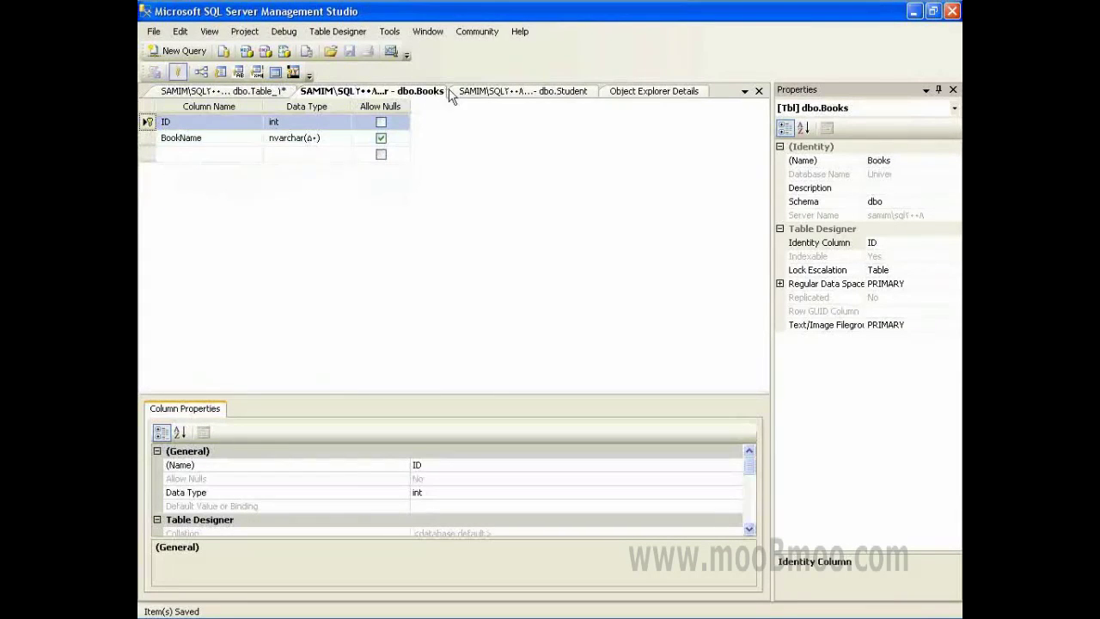
click(522, 91)
click(206, 125)
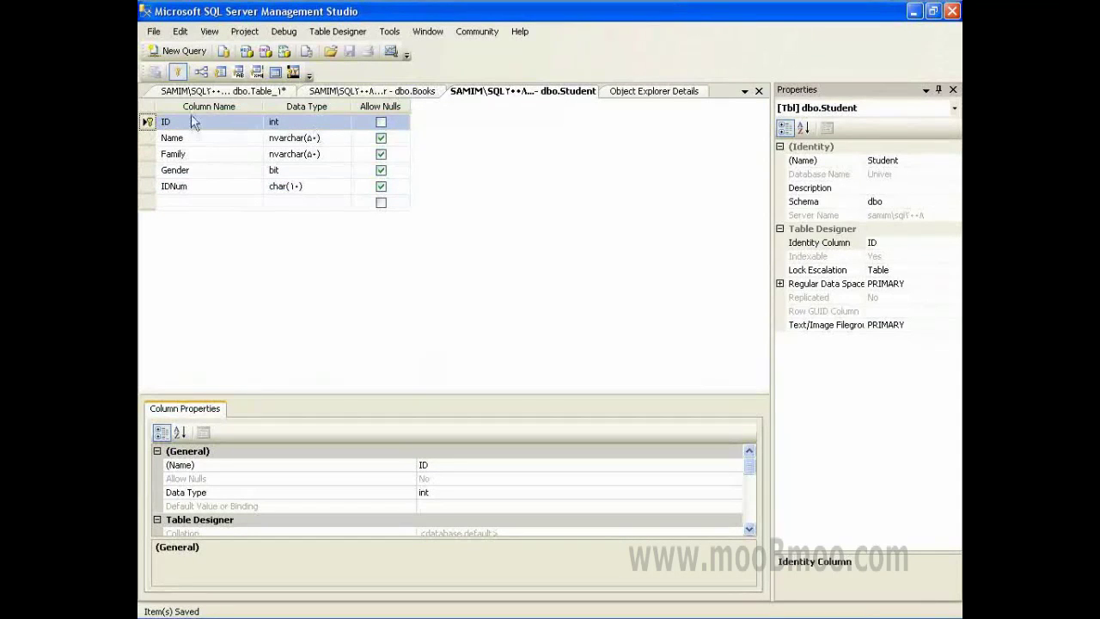
click(215, 92)
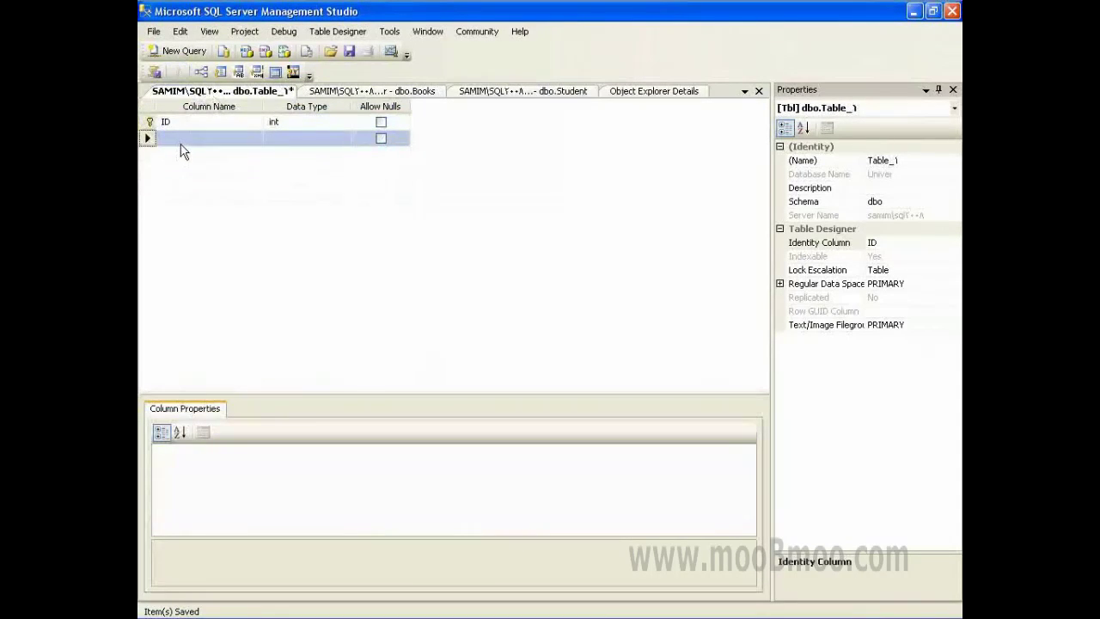
- Add StudentID int and BookID int columns to Table_1, then close it to save
click(182, 139)
text(Sy)
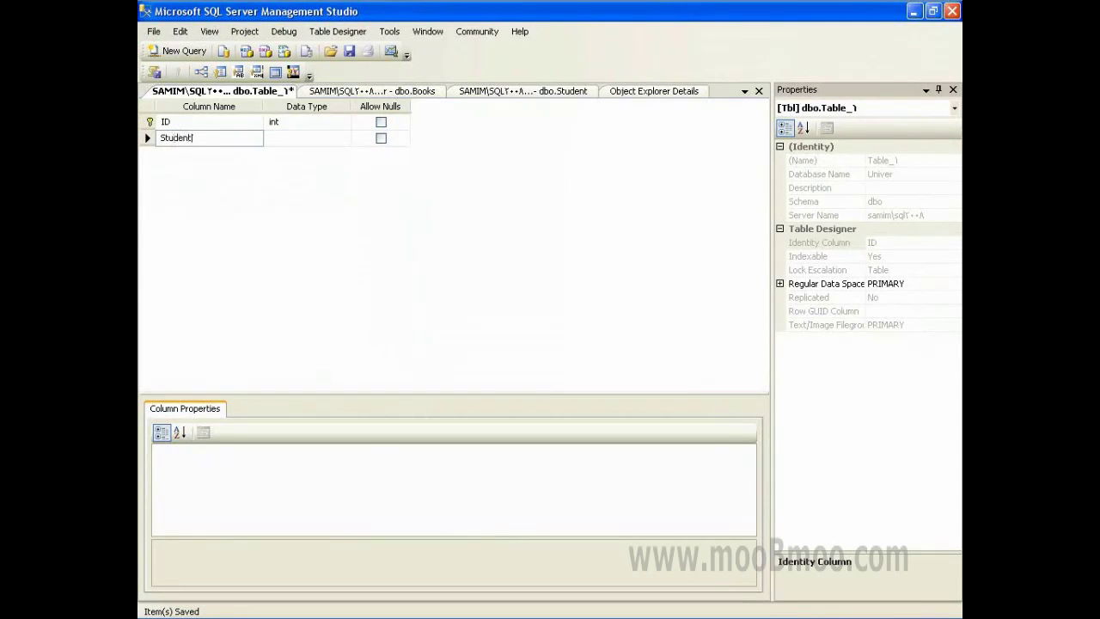
key(Tab)
text(int)
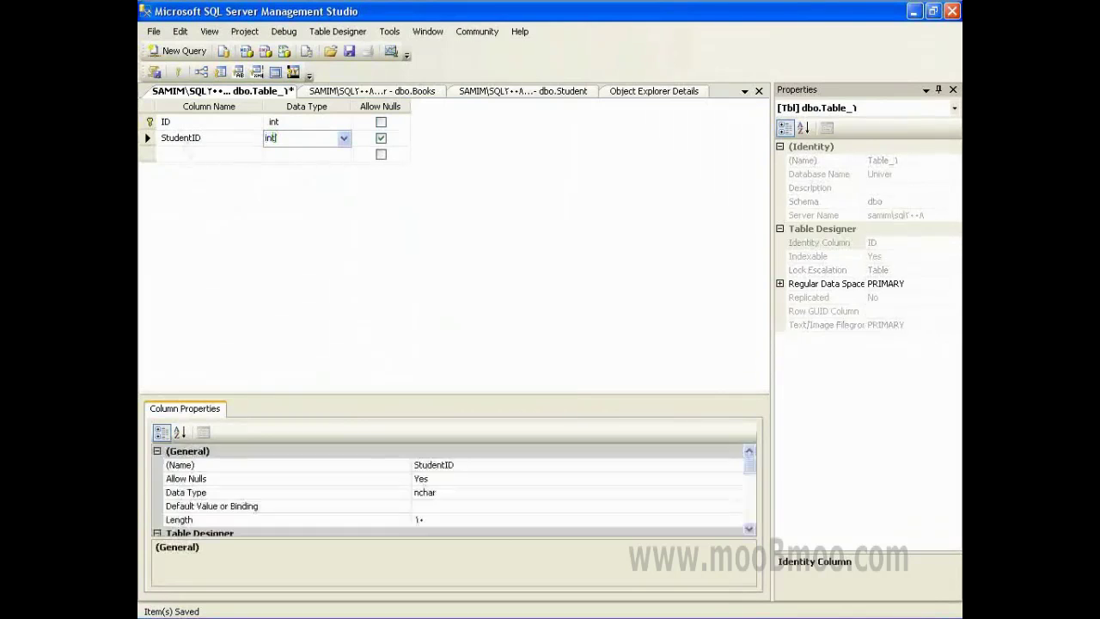
click(188, 150)
text(Book)
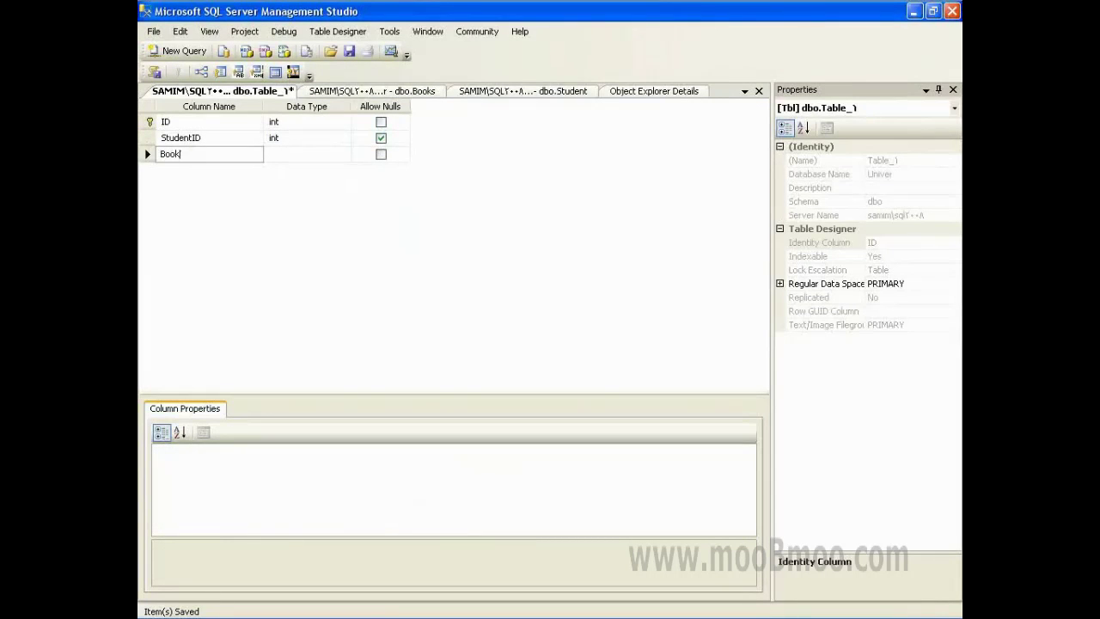
text(ID)
key(Tab)
text(int)
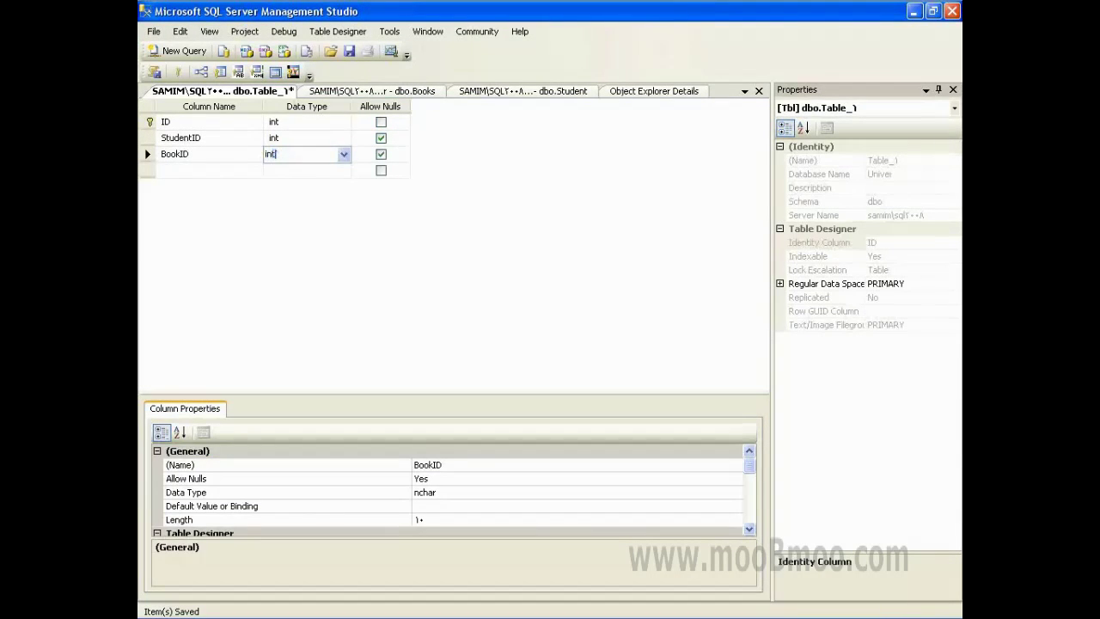
key(Tab)
key(Tab)
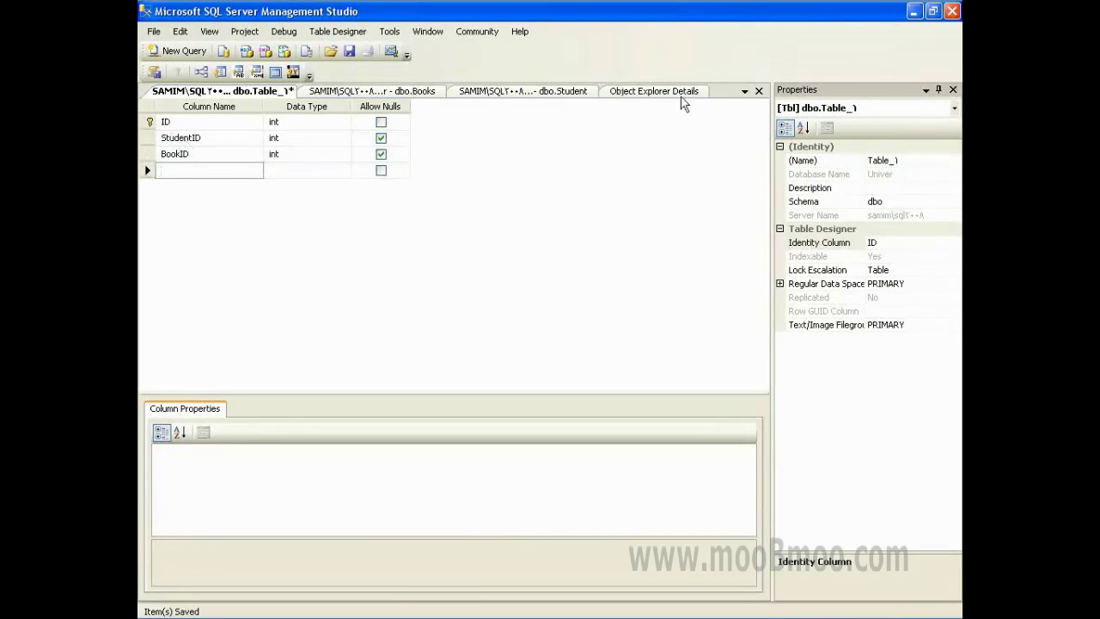
click(759, 90)
- Save the new table as Orders and refresh the Univer tables list
click(534, 404)
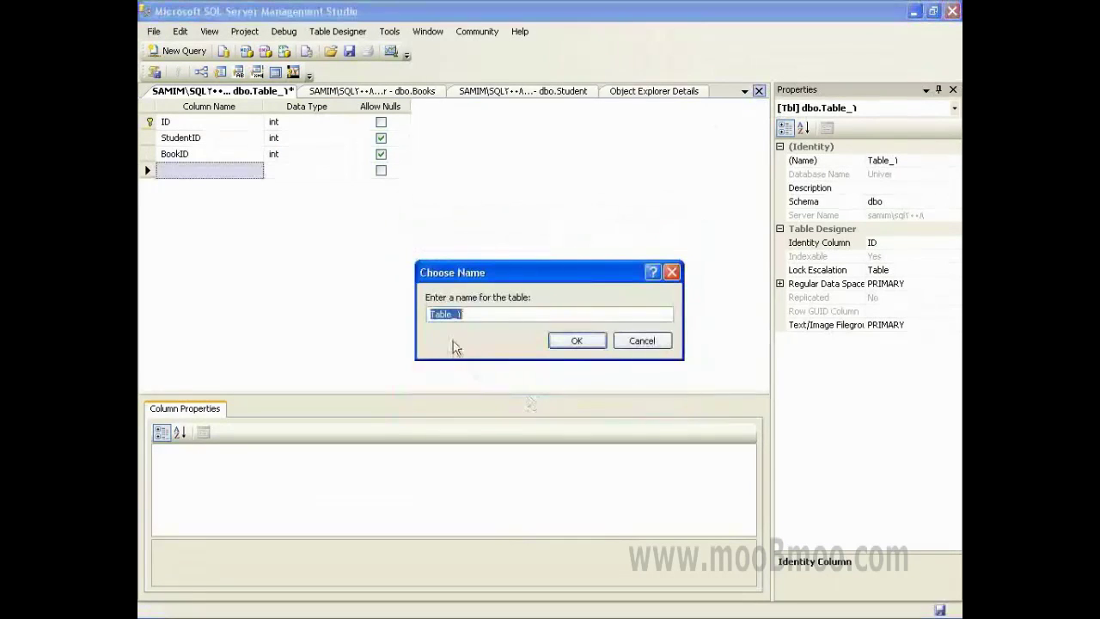
text(Orders)
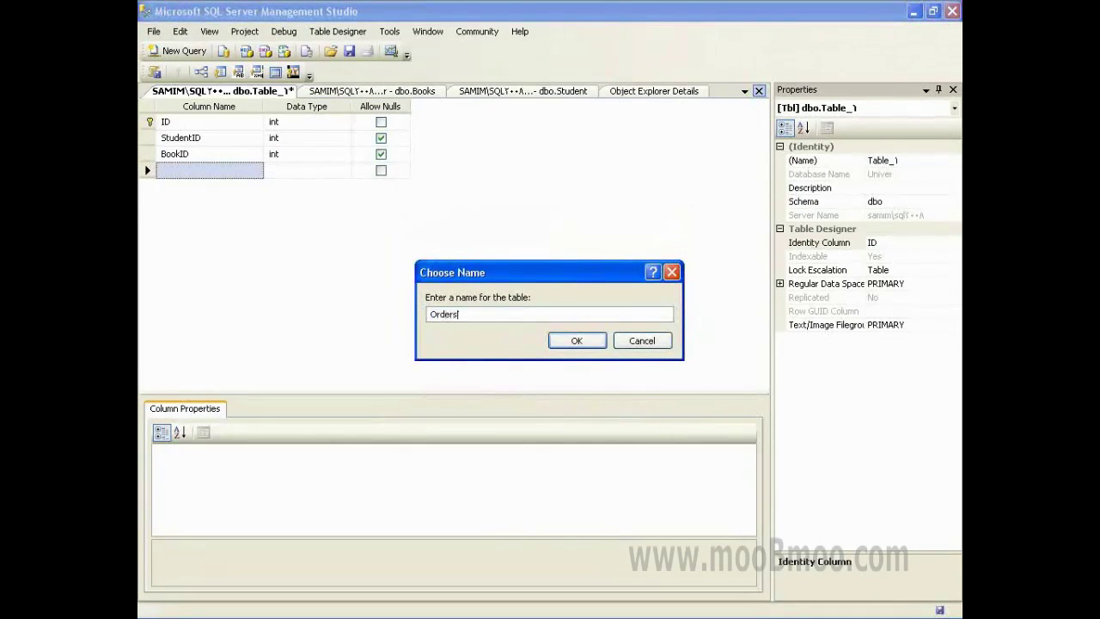
key(Return)
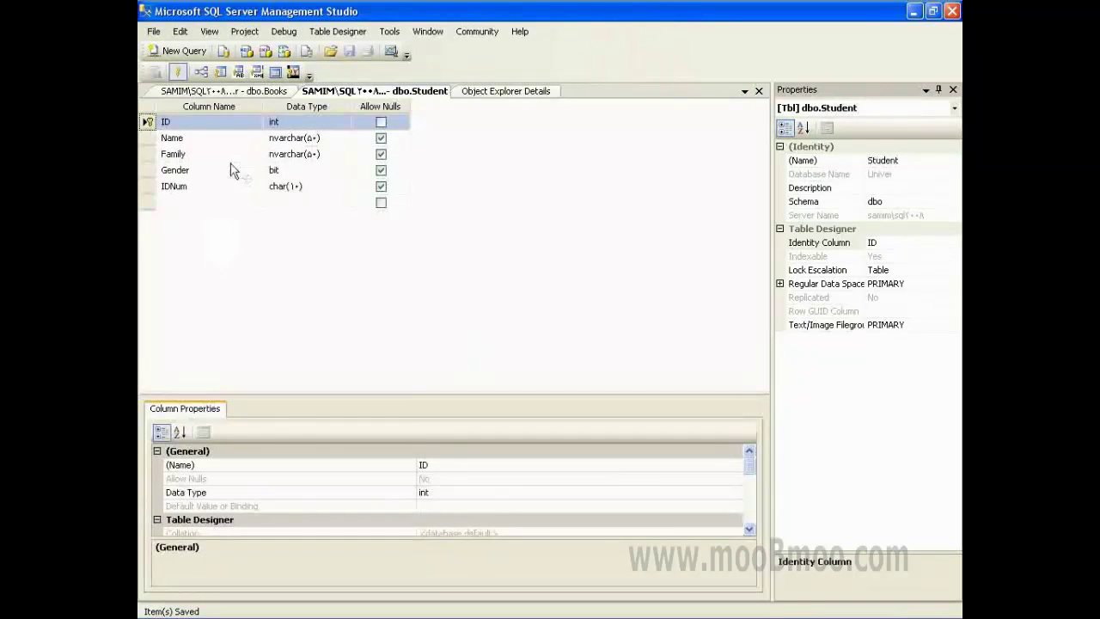
click(468, 91)
right_click(334, 257)
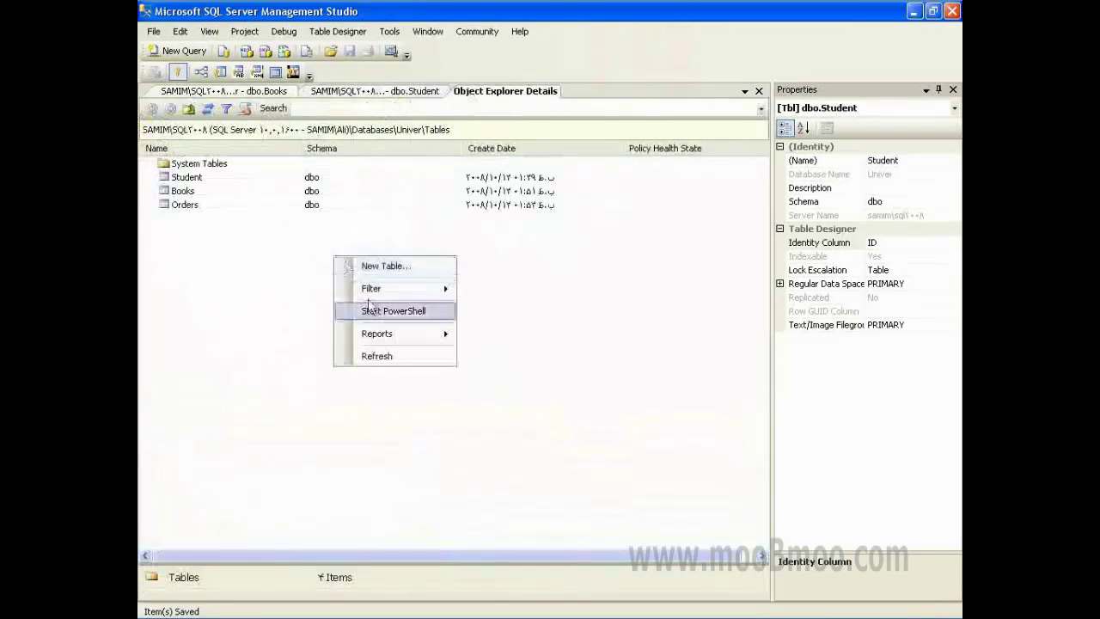
click(379, 356)
- Open the Student table with Edit Top 200 Rows
click(173, 179)
click(180, 191)
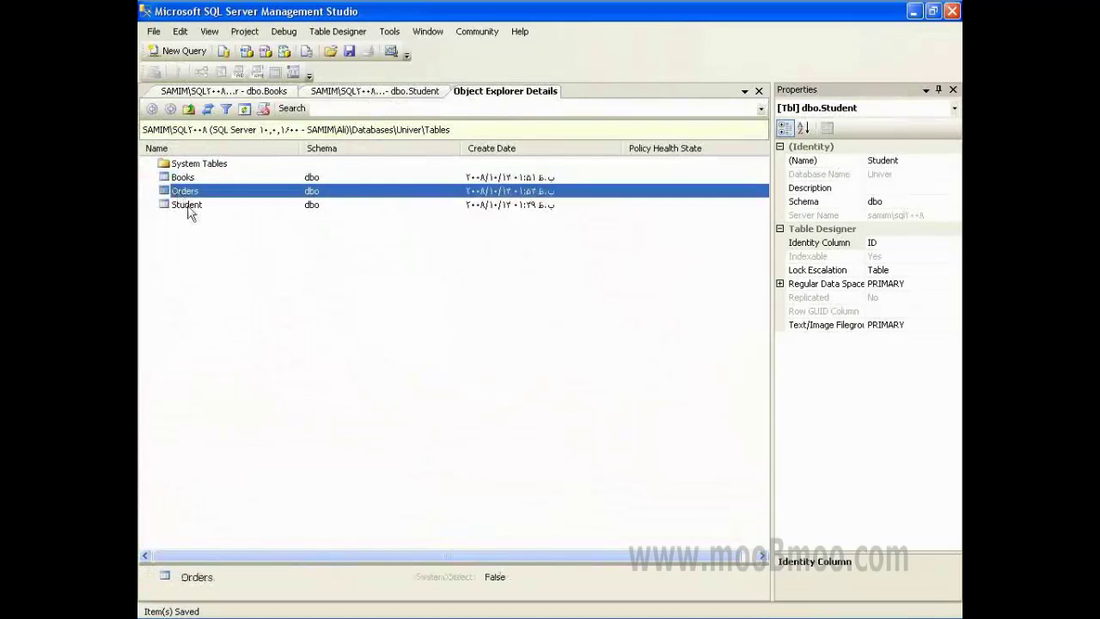
click(186, 205)
click(189, 179)
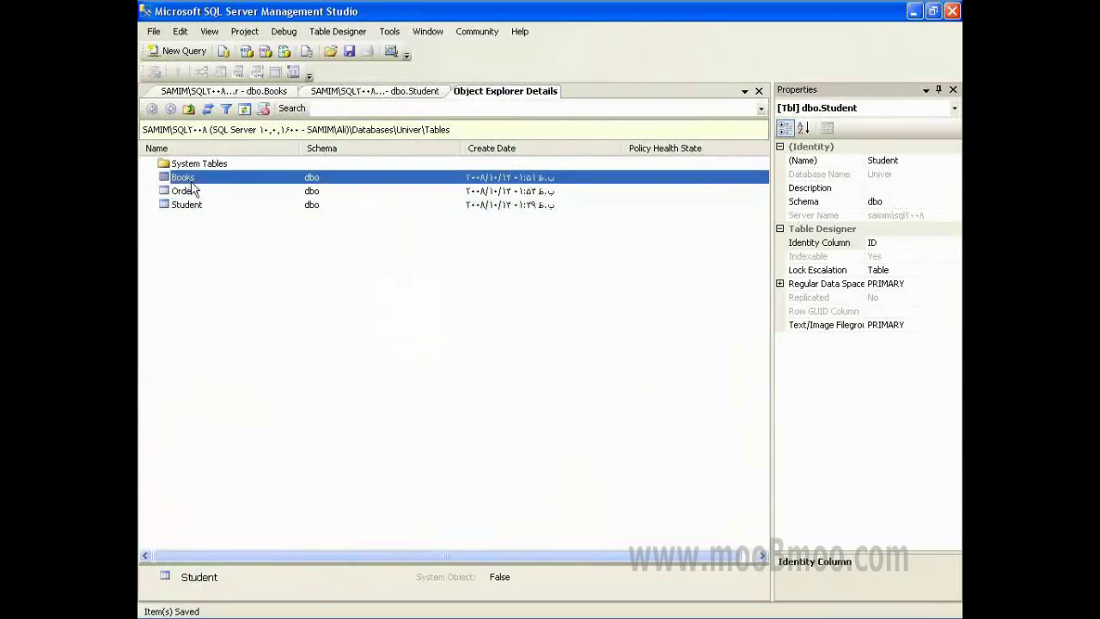
click(191, 191)
click(194, 208)
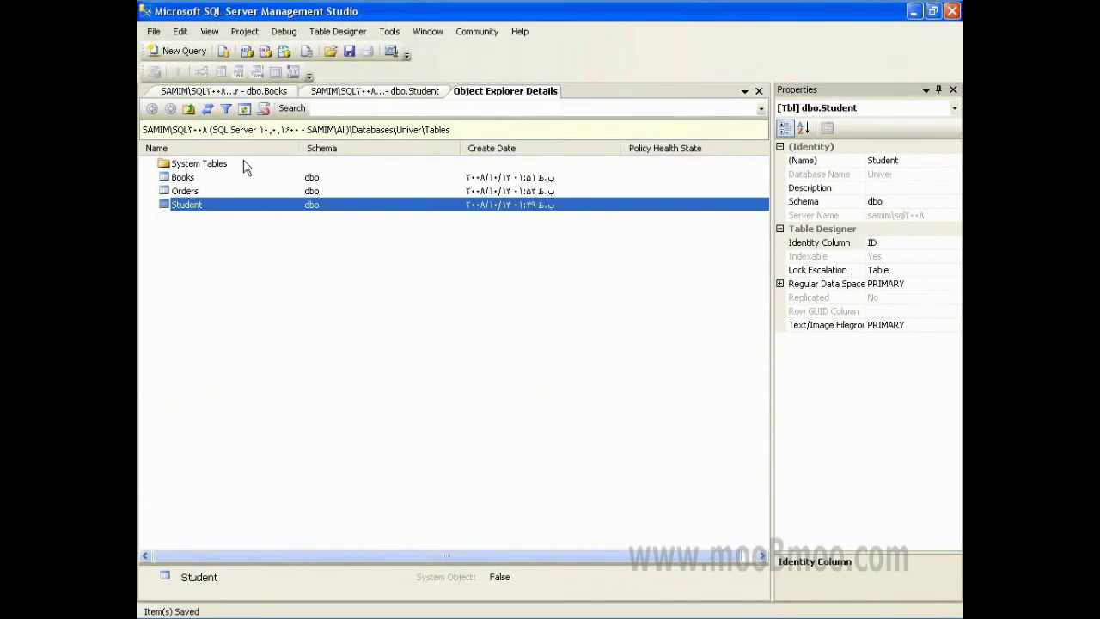
right_click(209, 211)
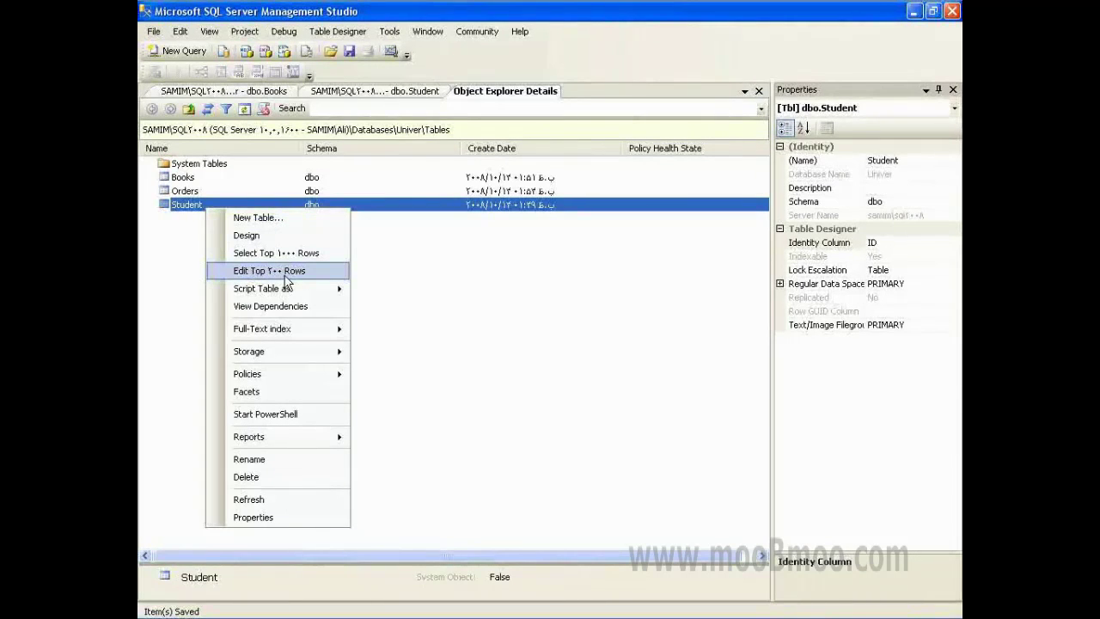
click(286, 275)
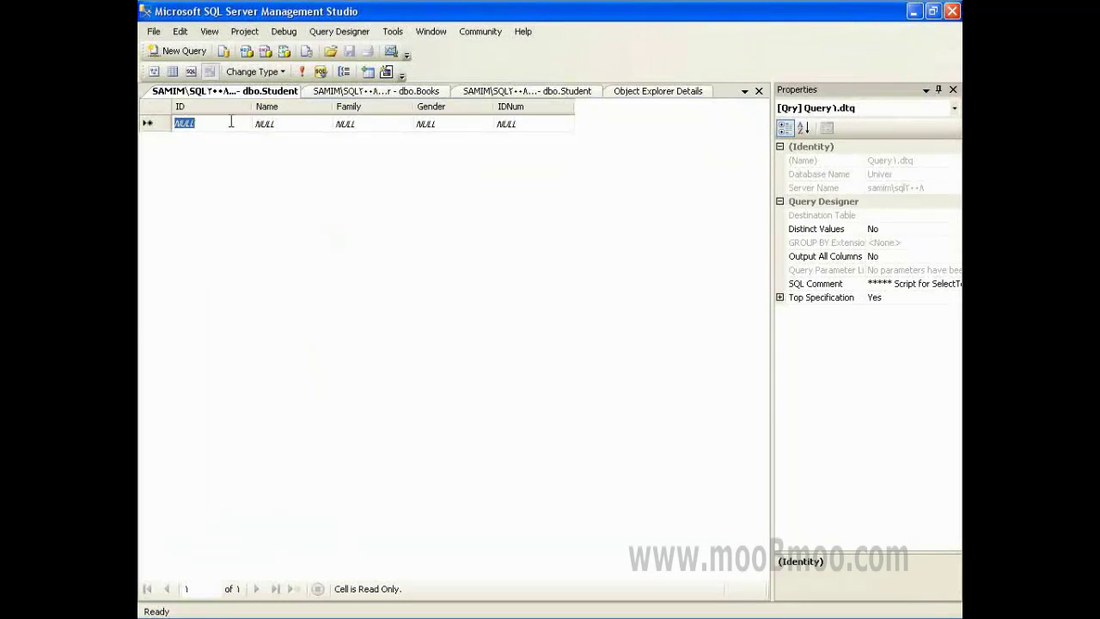
- Enter the first student's name, family name, gender true and ID number
click(257, 128)
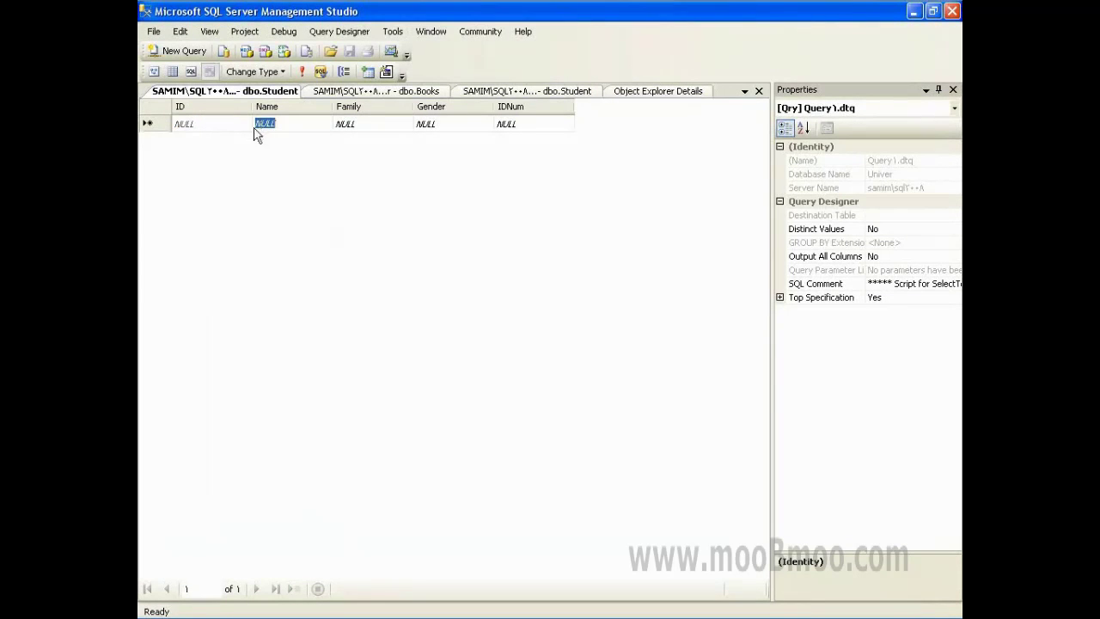
text(Ali)
key(Tab)
key(Tab)
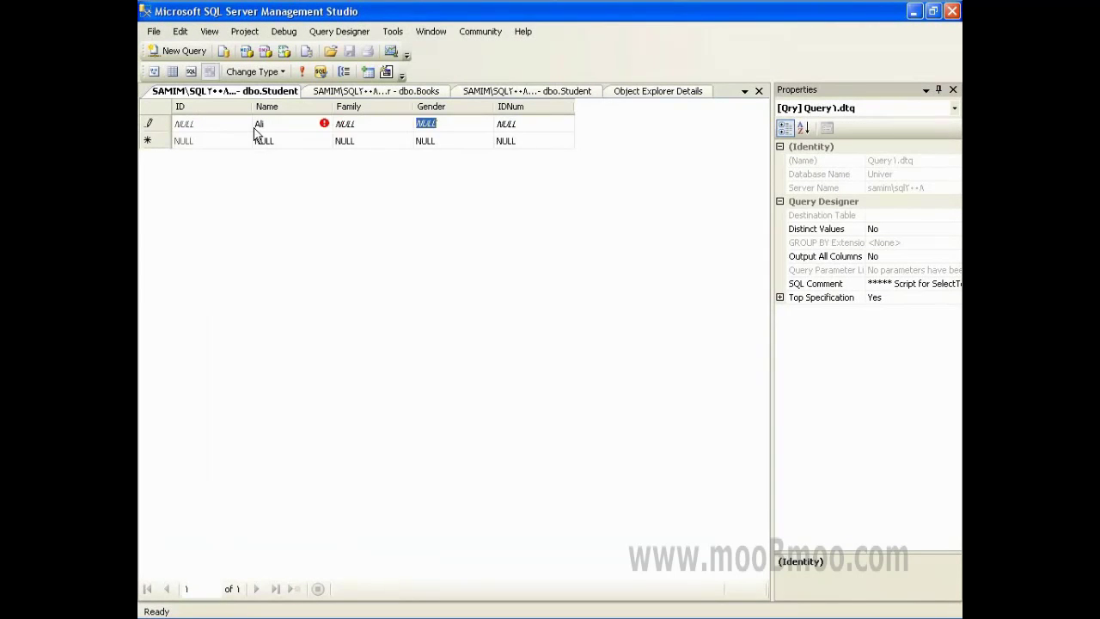
key(Tab)
key(Down)
key(Up)
key(Left)
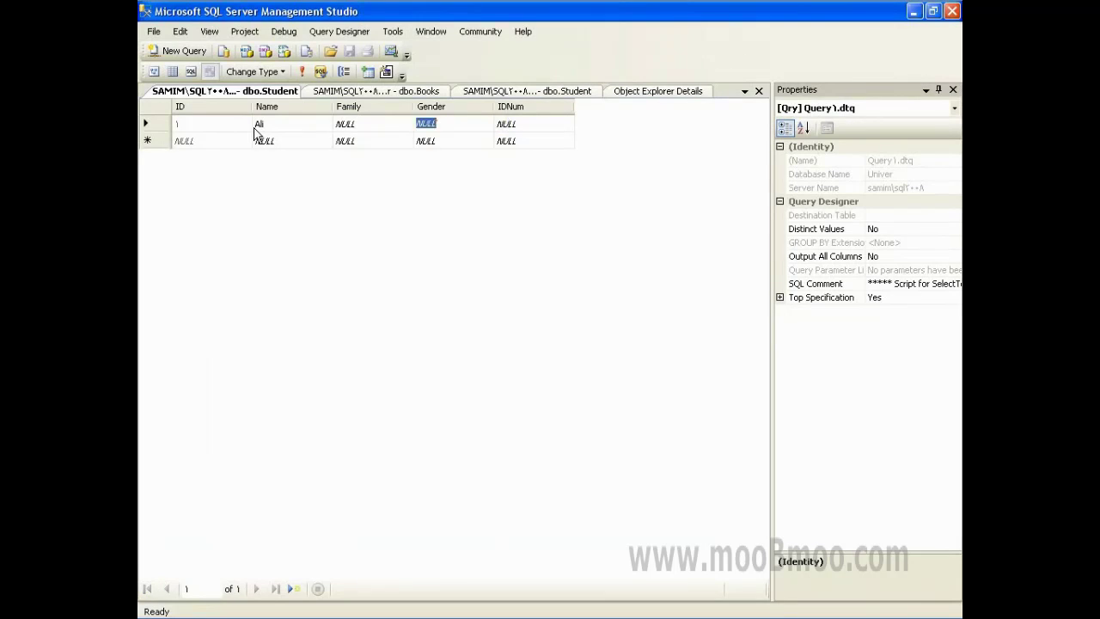
key(Left)
text(M)
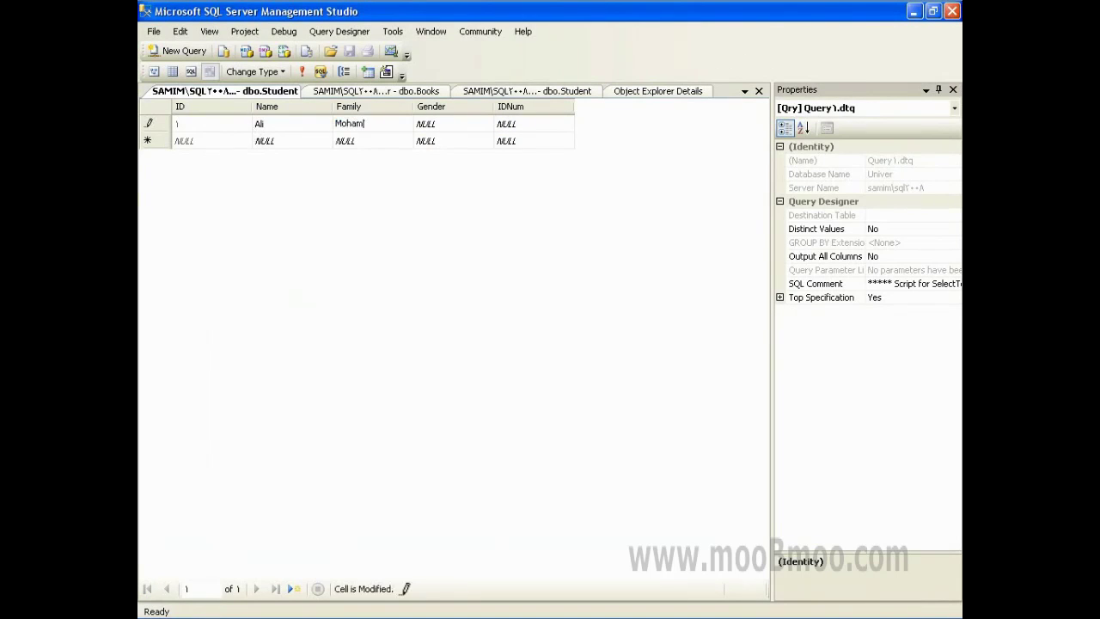
key(Tab)
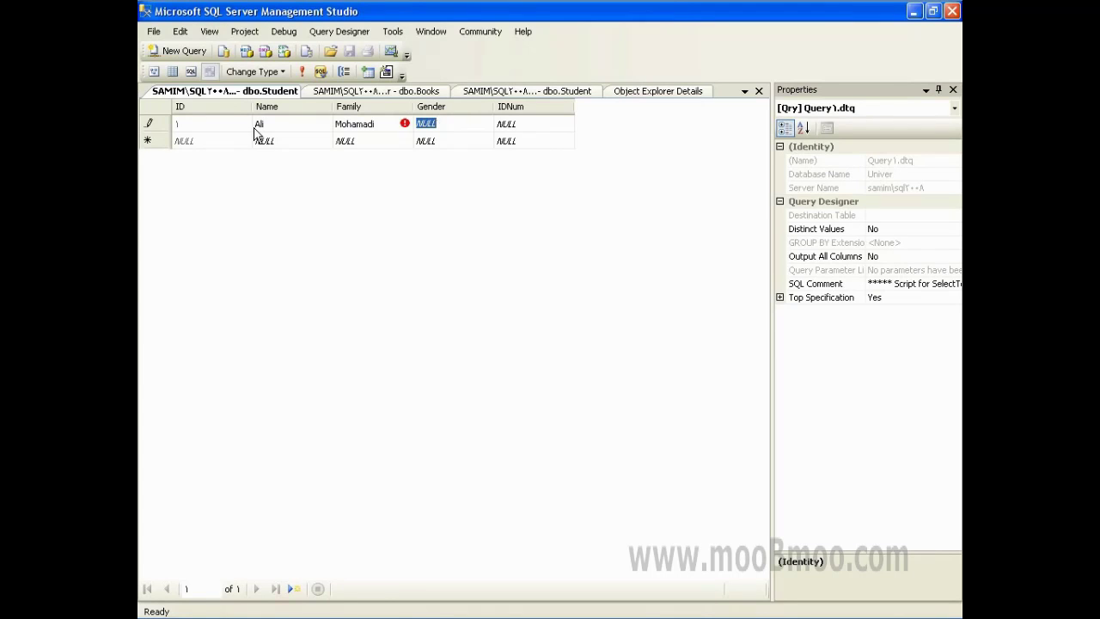
text(true)
key(Tab)
key(Tab)
key(Up)
key(Tab)
key(Tab)
key(Tab)
key(Tab)
text(10)
key(Tab)
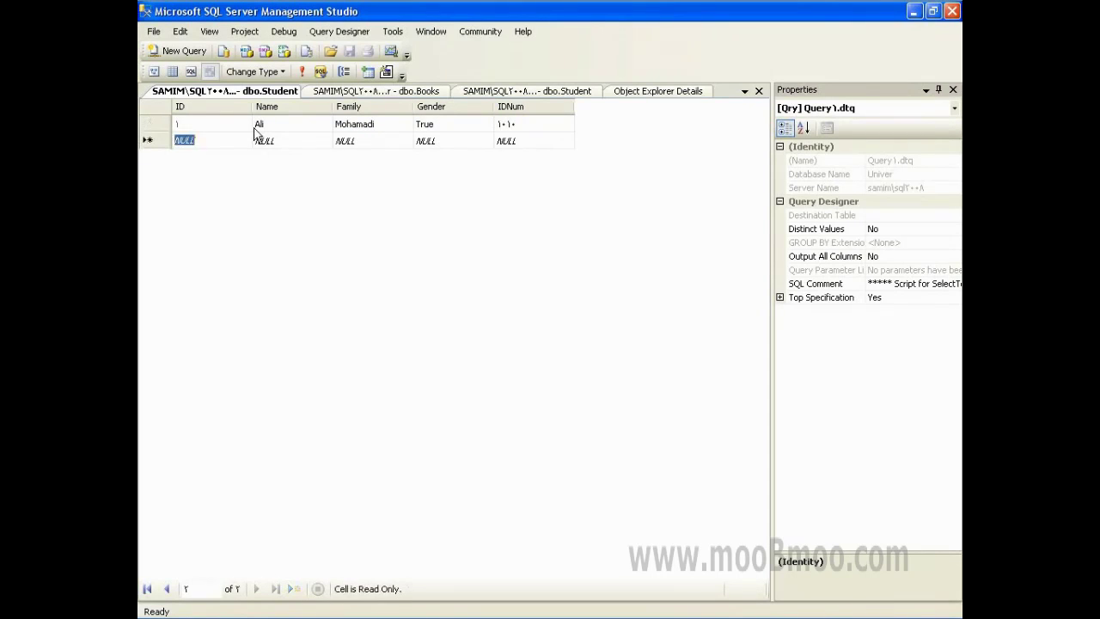
key(Tab)
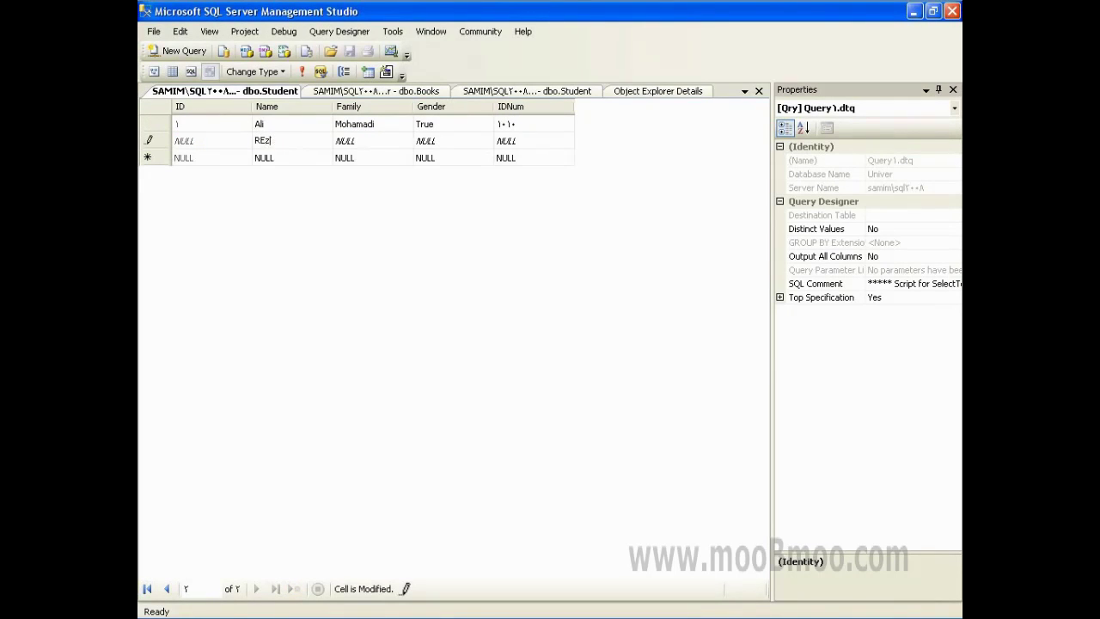
- Add a second student row with name, family name, gender true and ID number
key(Tab)
key(Tab)
text(true)
key(Tab)
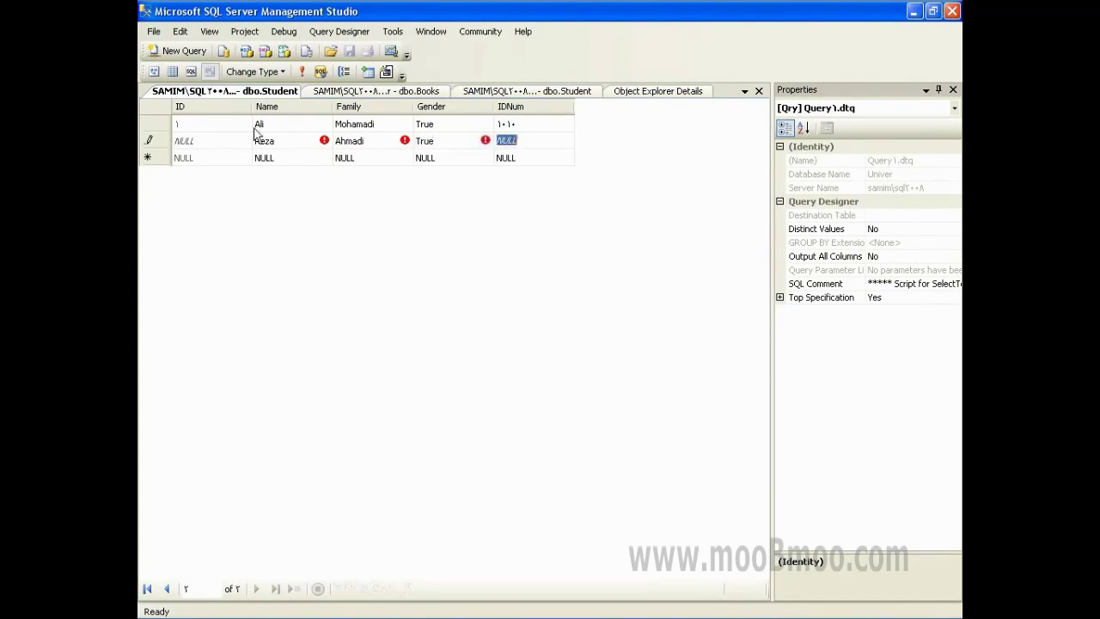
text(2020)
key(Tab)
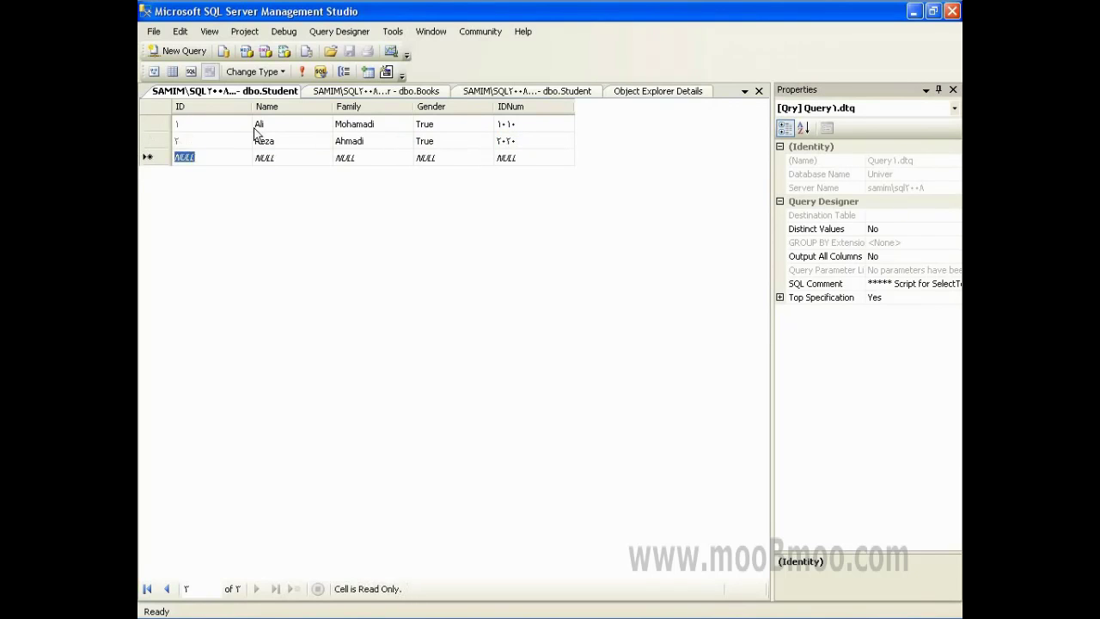
key(Tab)
- Add a third student row with name, family name, gender false and ID number
key(Tab)
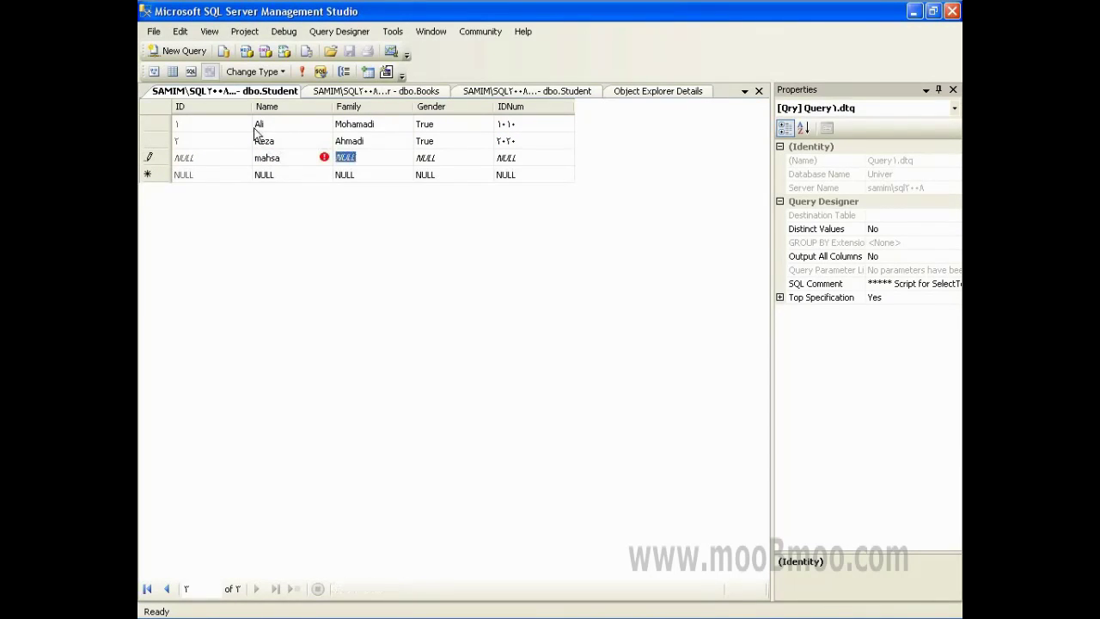
key(Tab)
text(Fal)
key(Tab)
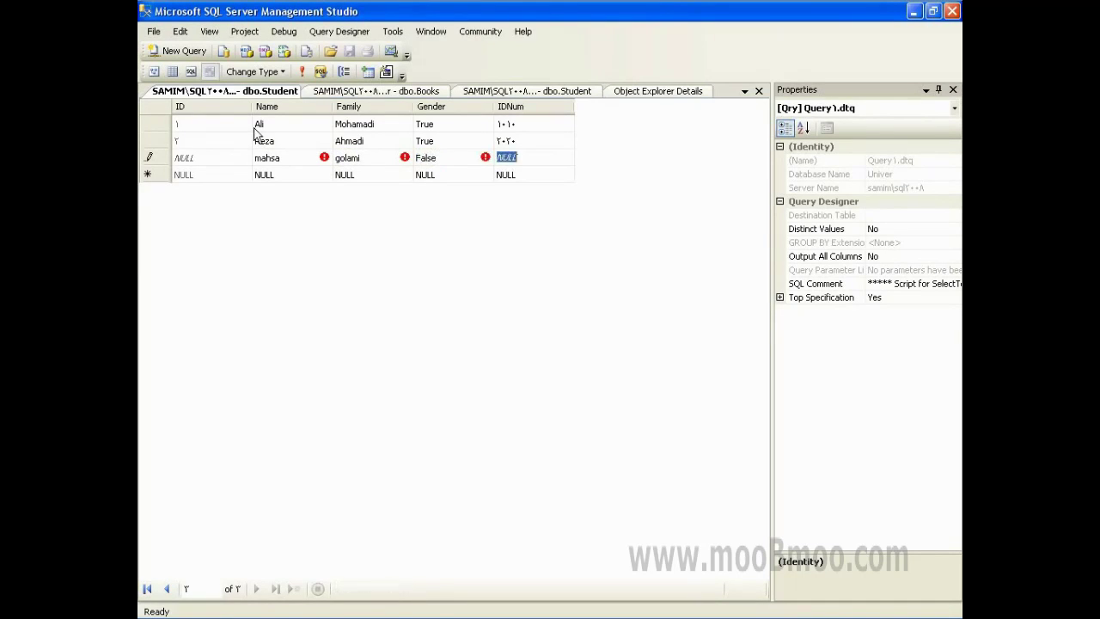
text(٢٠٢٠)
key(Tab)
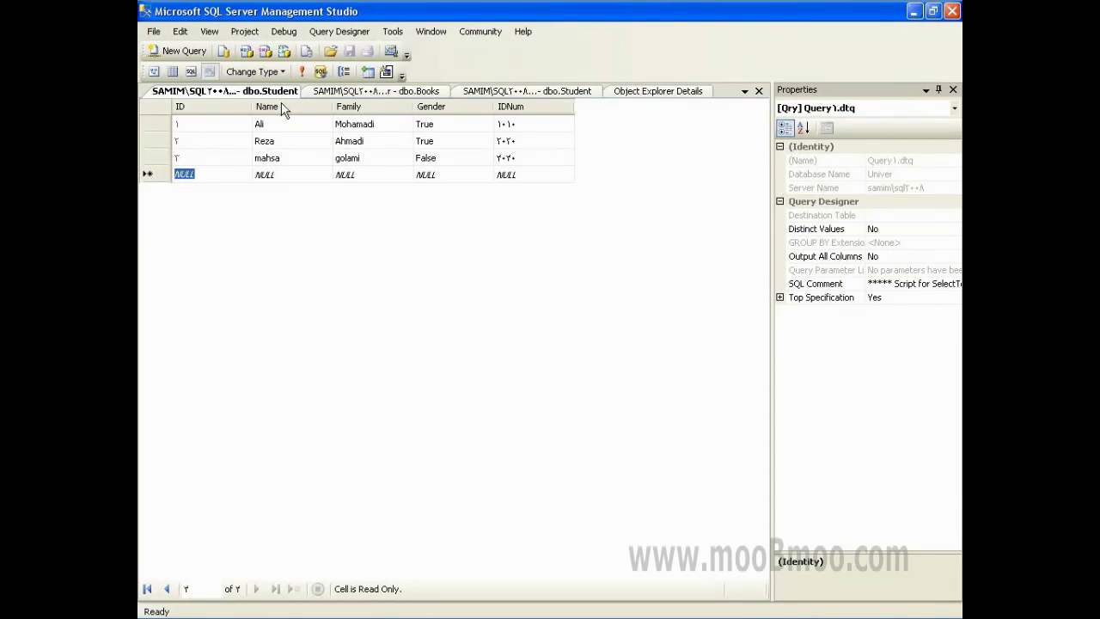
click(361, 91)
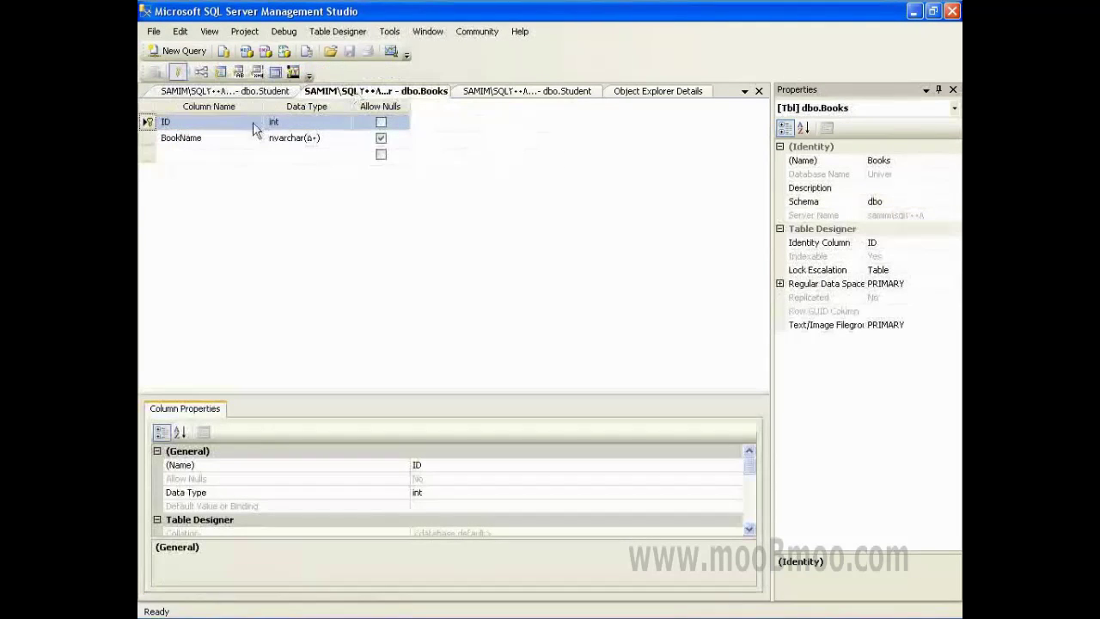
- Open the Books table's Edit Top 200 Rows grid from the Univer tables list
click(524, 92)
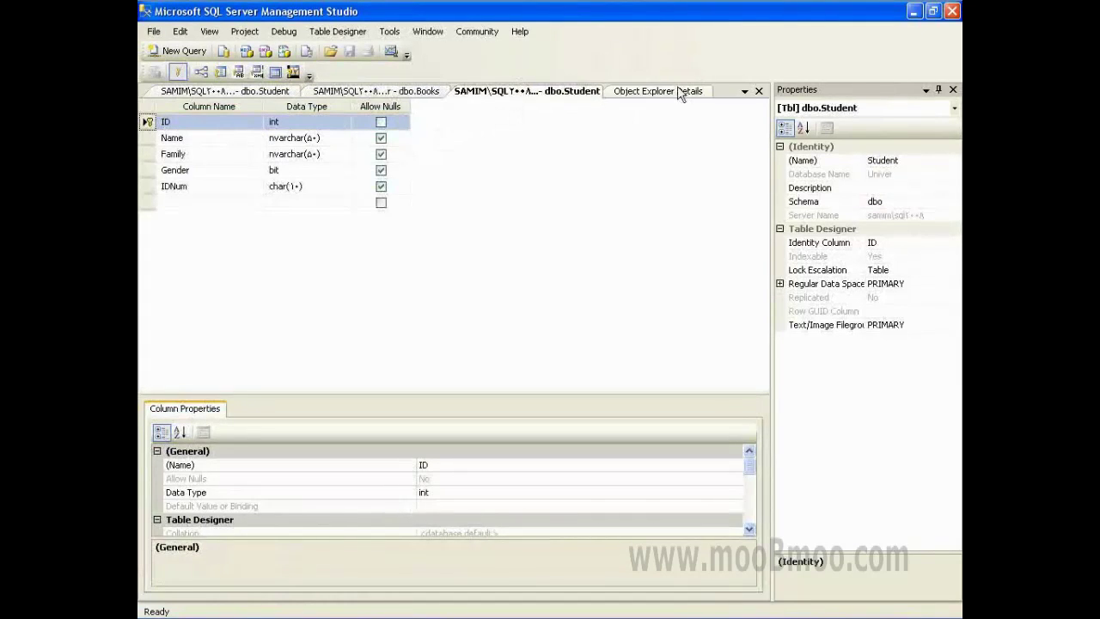
click(679, 91)
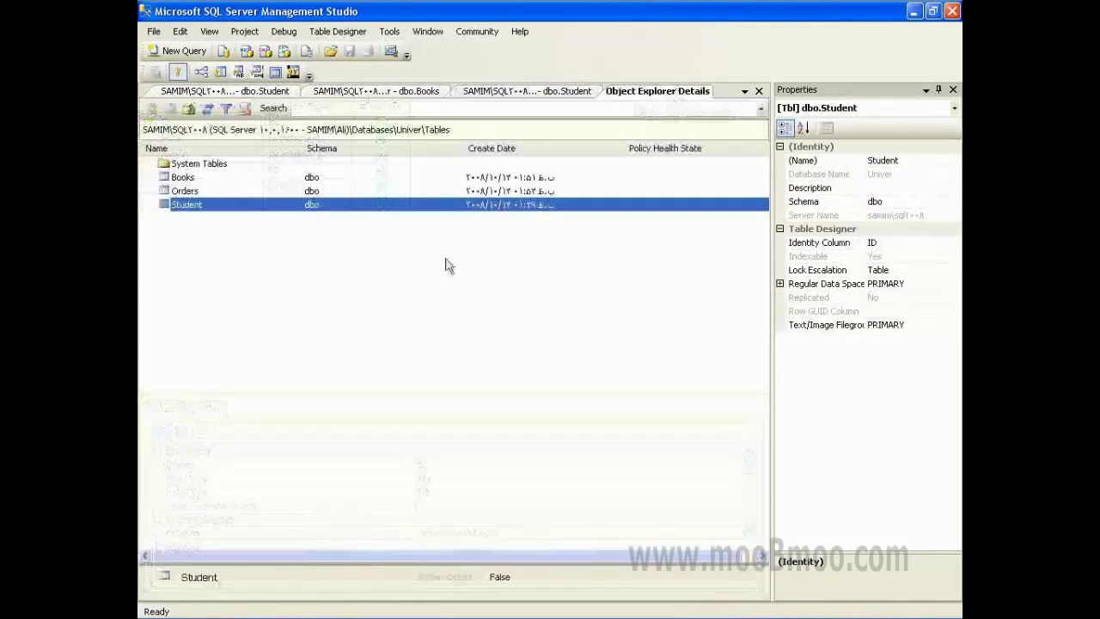
right_click(190, 177)
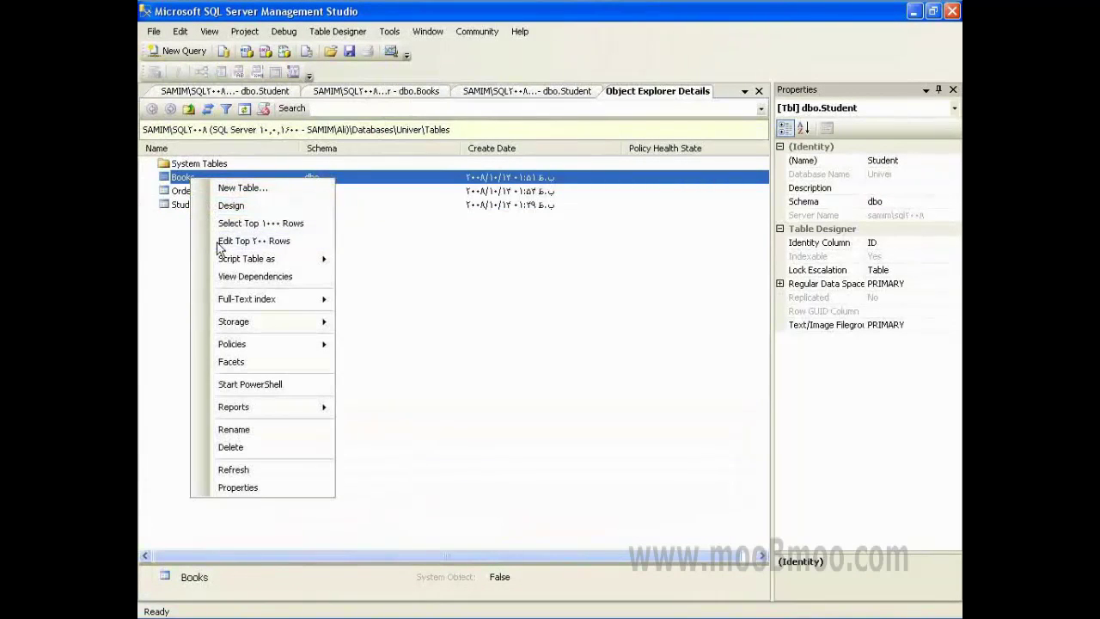
click(220, 244)
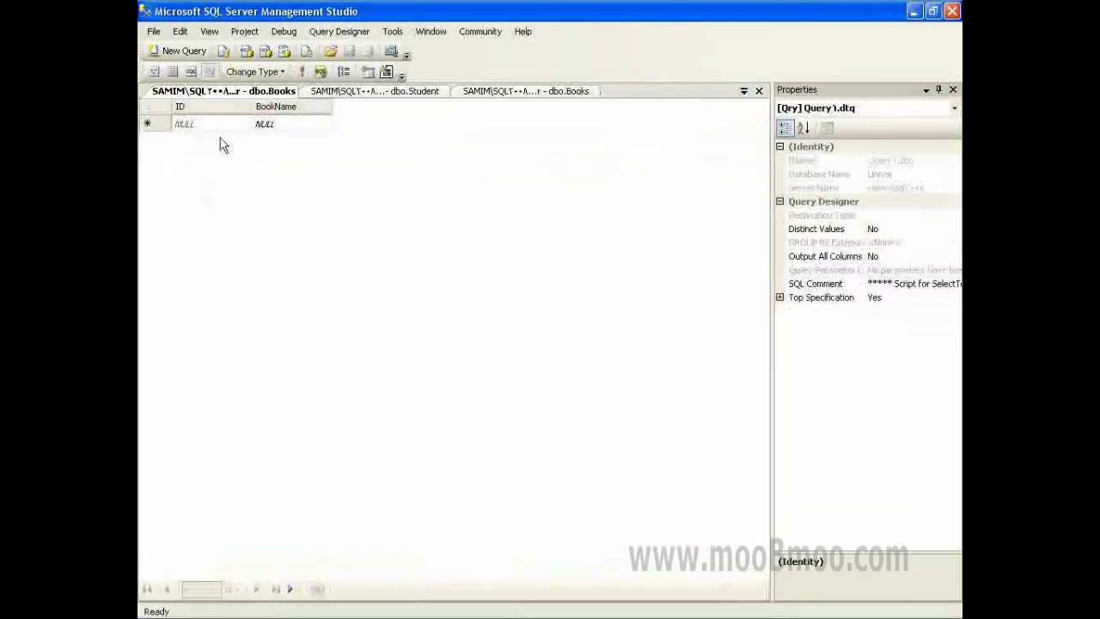
- Enter the first two book names, c# and sql
click(271, 126)
text(c)
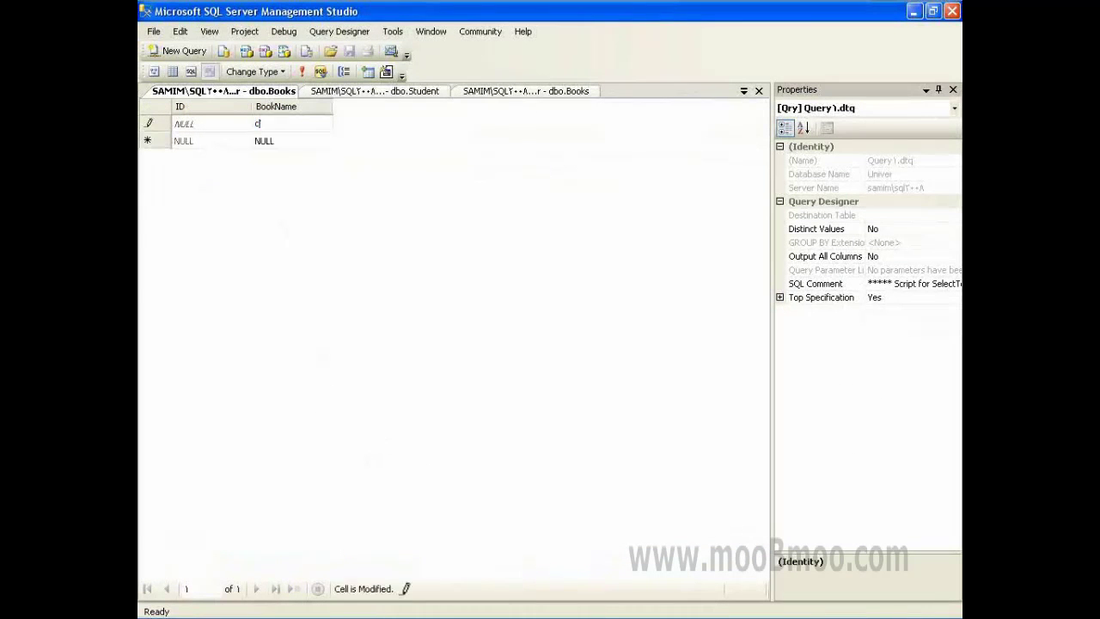
text(#)
key(Return)
key(Left)
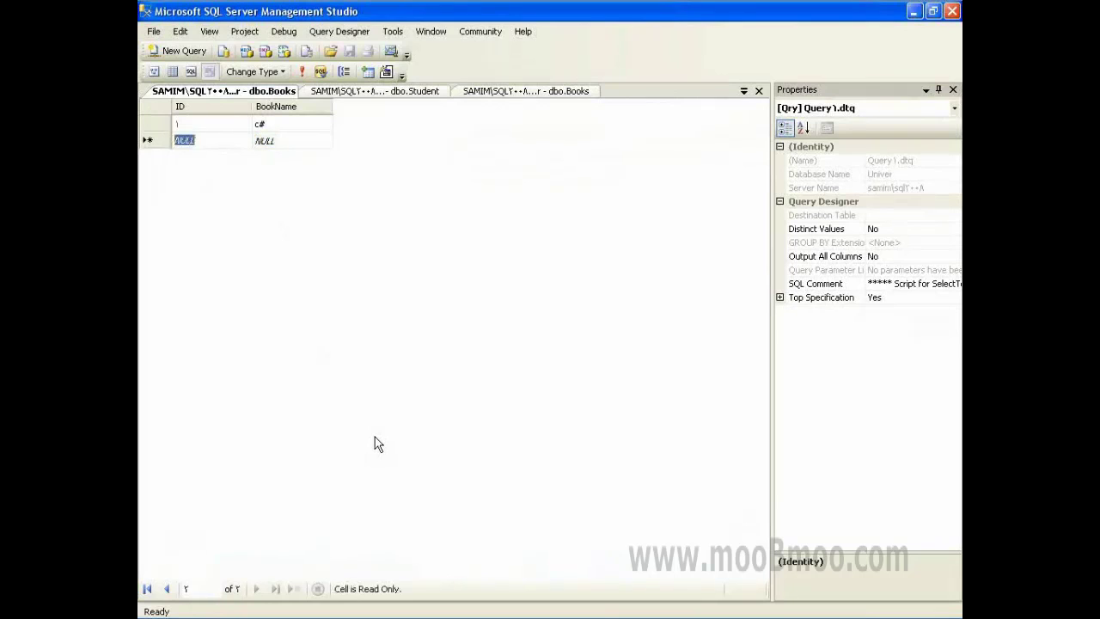
key(Up)
key(Down)
key(Right)
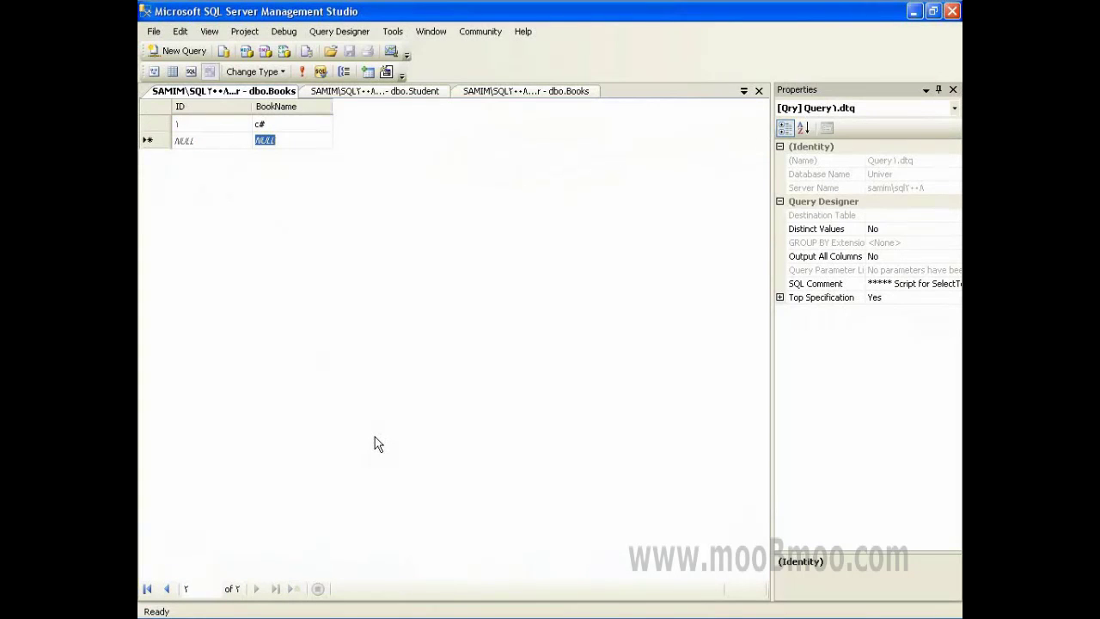
text(sql)
key(Return)
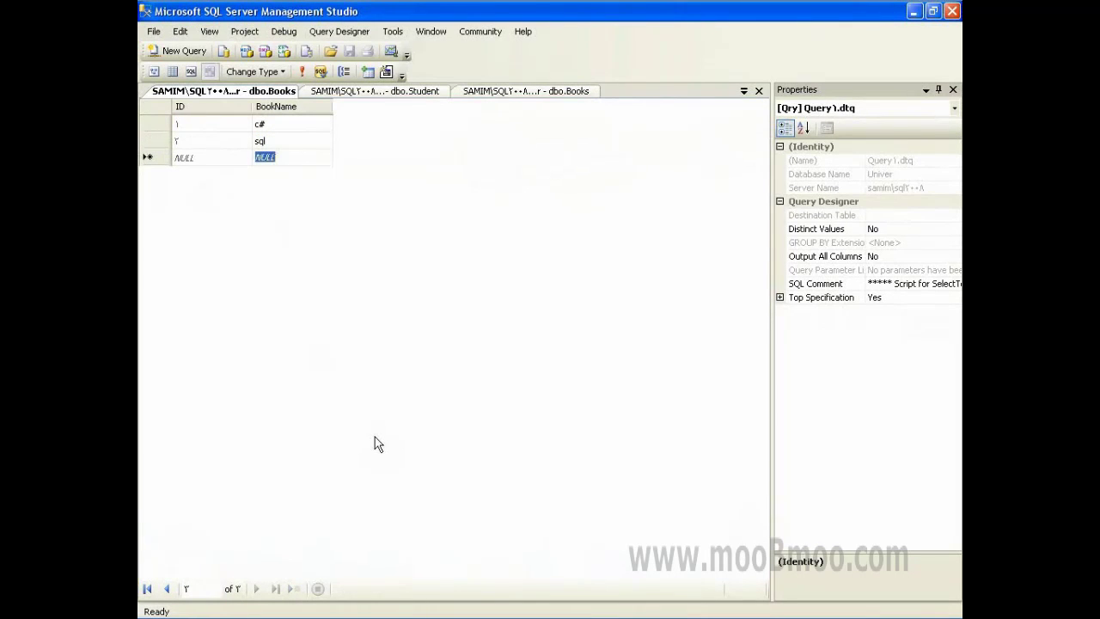
- Add the remaining books: dos, oracle, linux and windows
text(dos)
key(Return)
text(o)
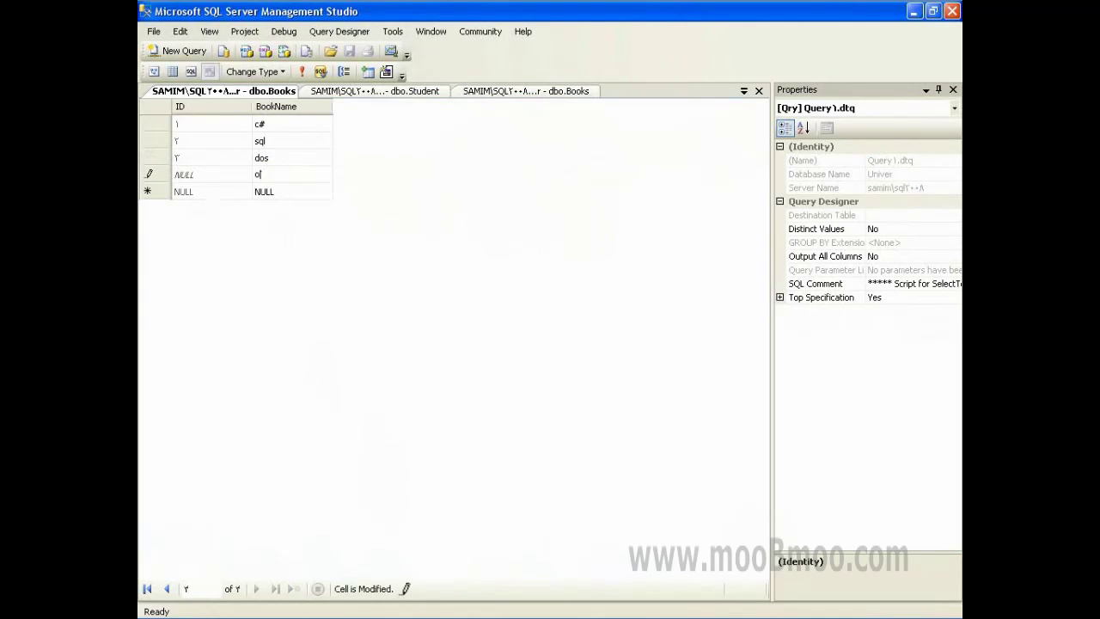
text(racle)
key(Return)
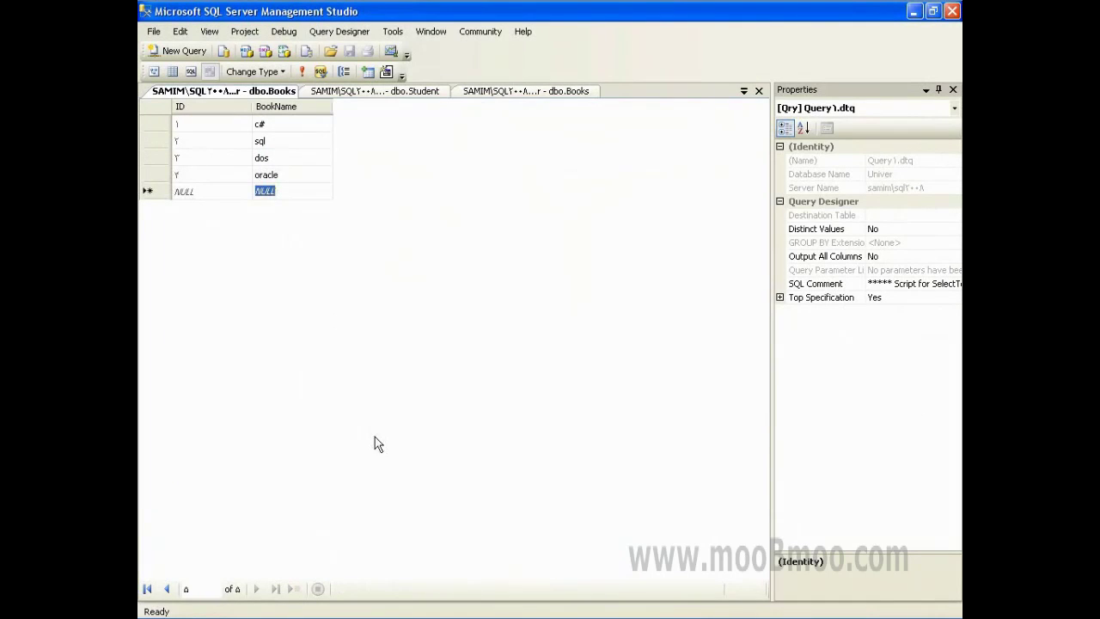
text(linux)
key(Return)
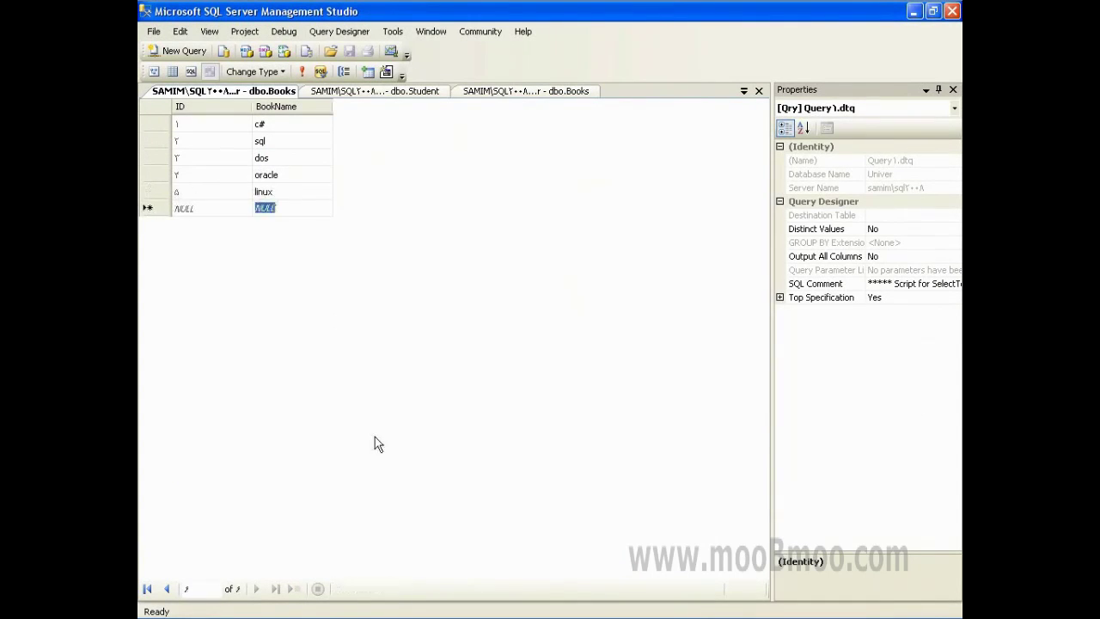
text(win)
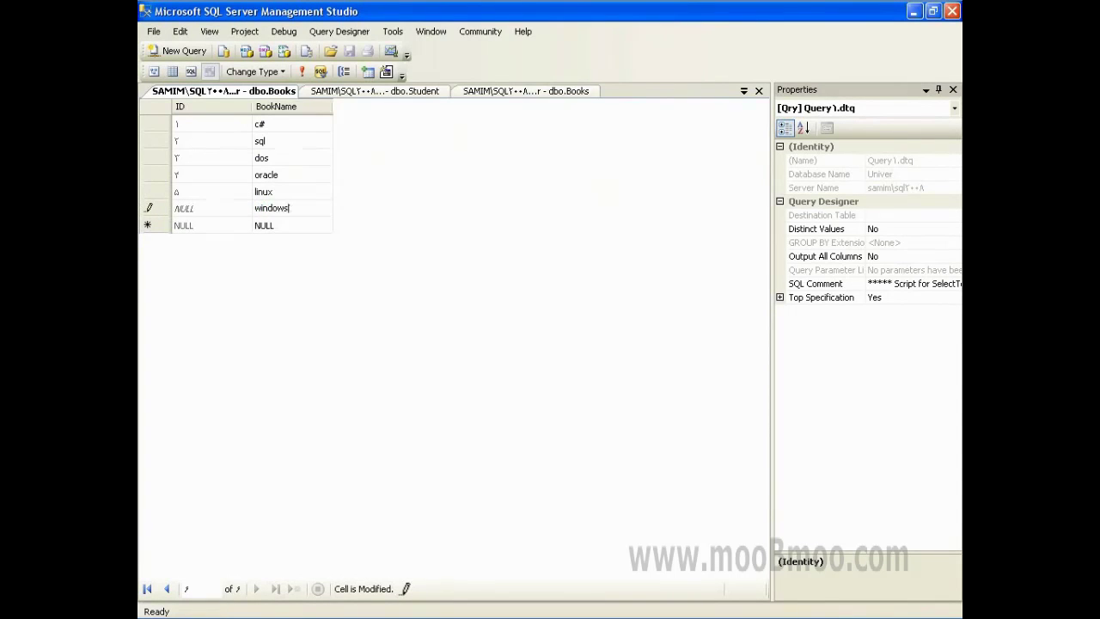
text(dows)
key(Return)
key(Up)
key(Up)
key(Up)
key(Up)
key(Up)
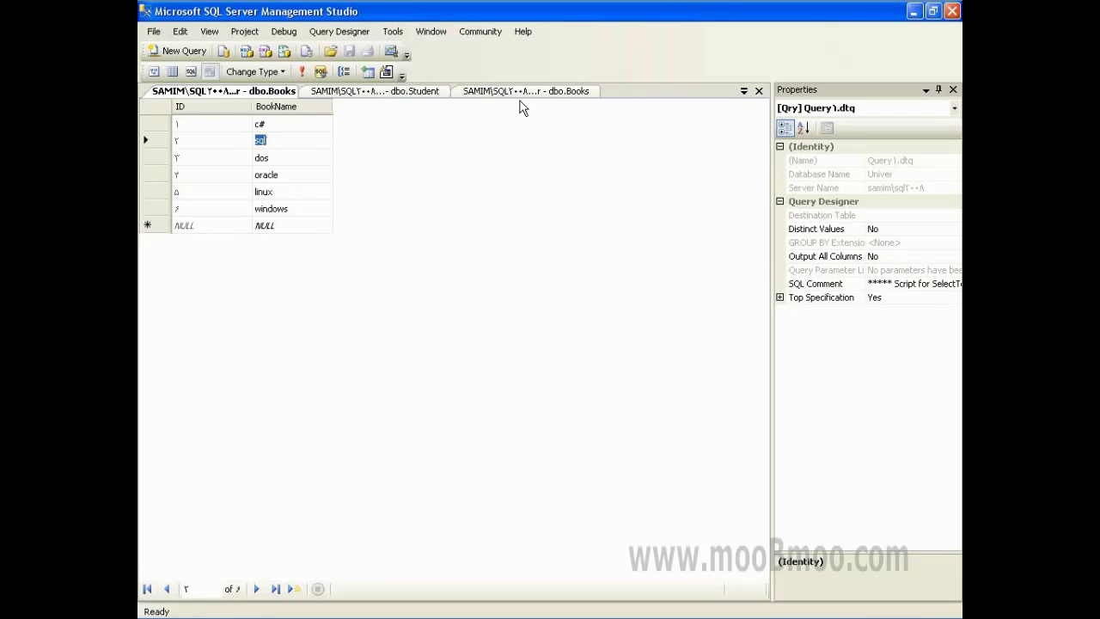
click(209, 31)
- Open the Orders table's rows for editing and check the Books and Student IDs
click(228, 71)
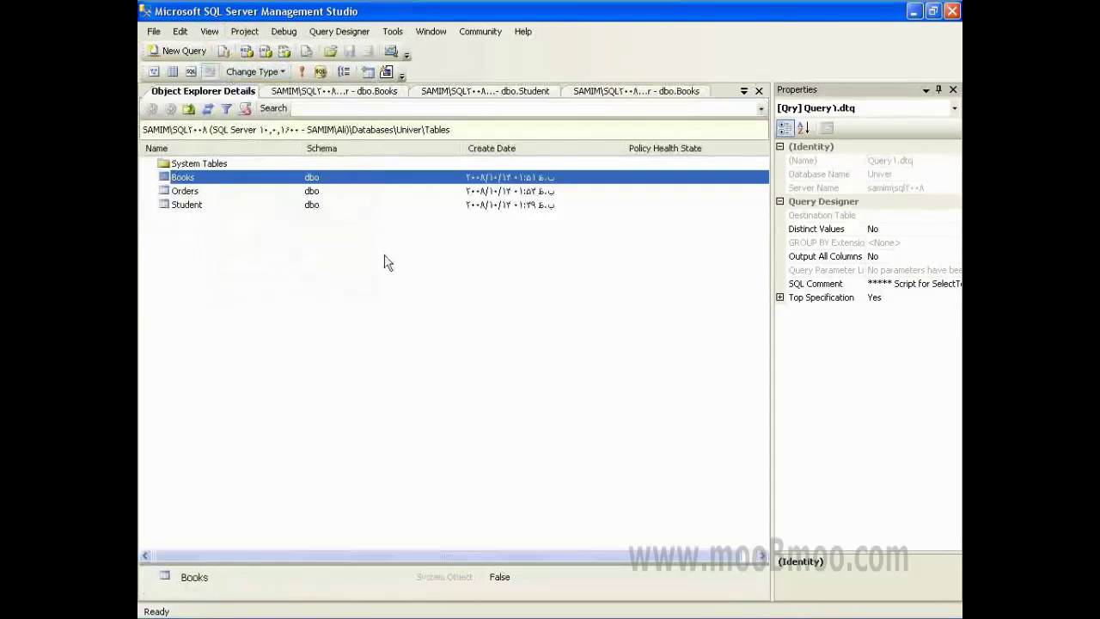
right_click(199, 194)
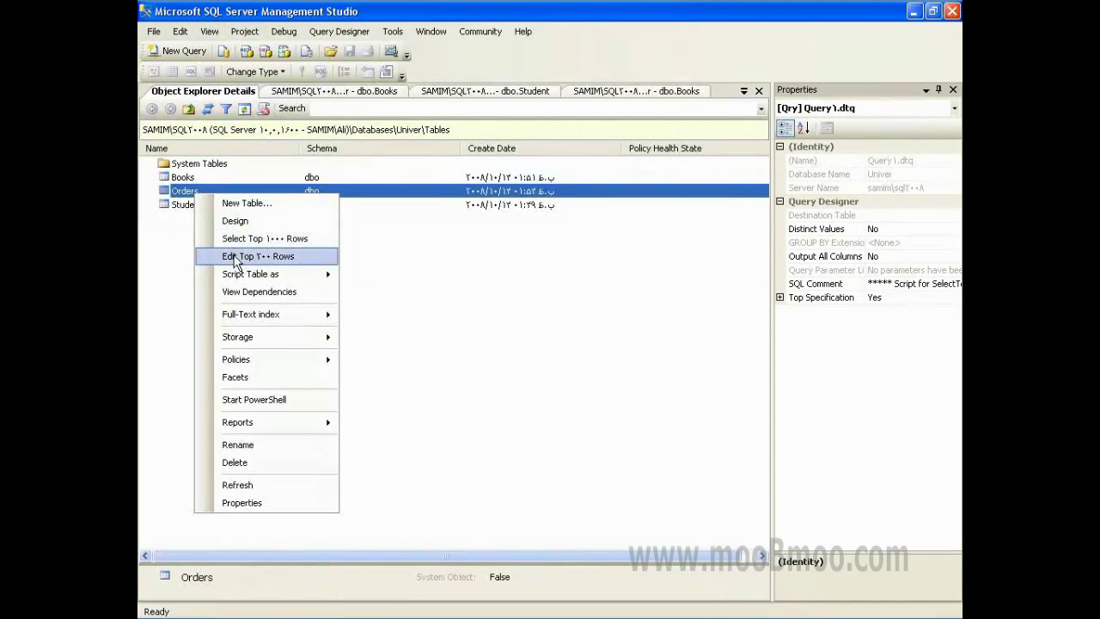
click(250, 256)
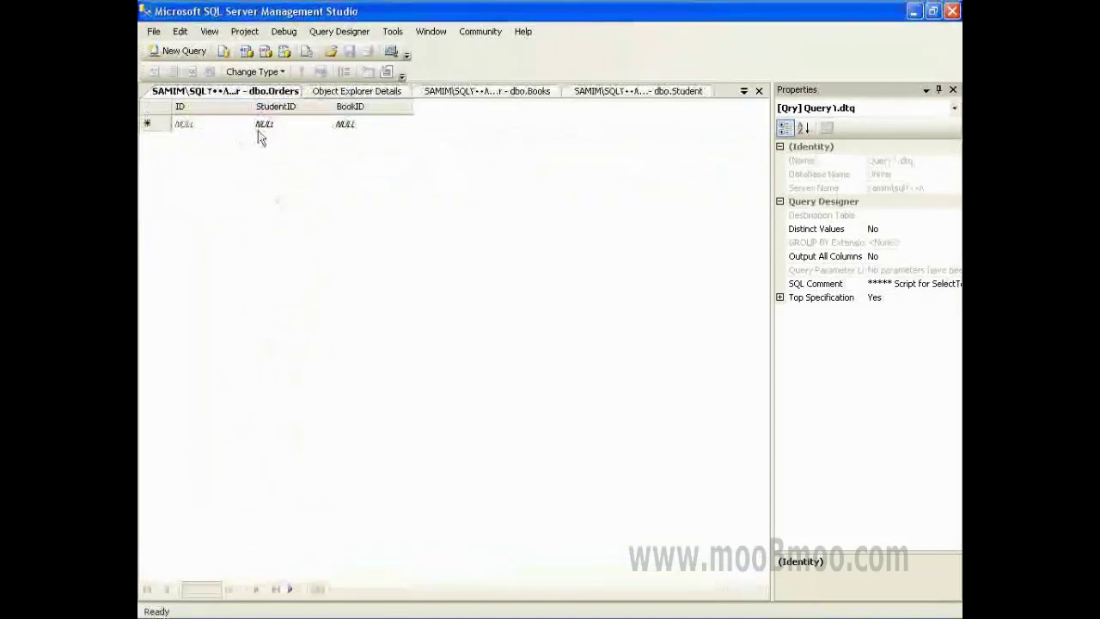
click(356, 91)
click(487, 90)
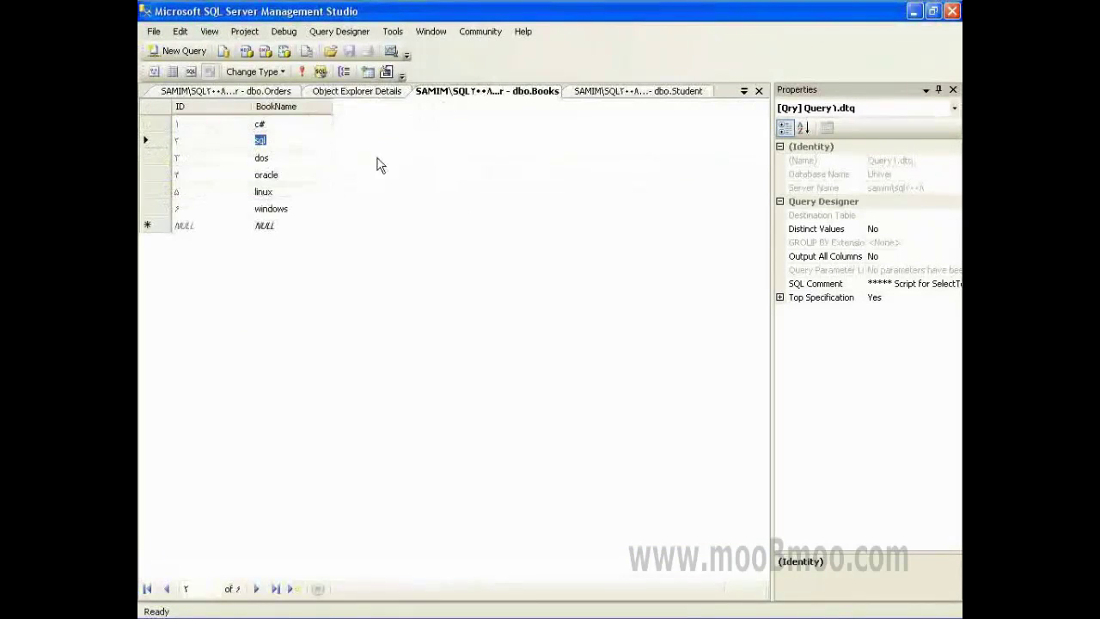
click(590, 93)
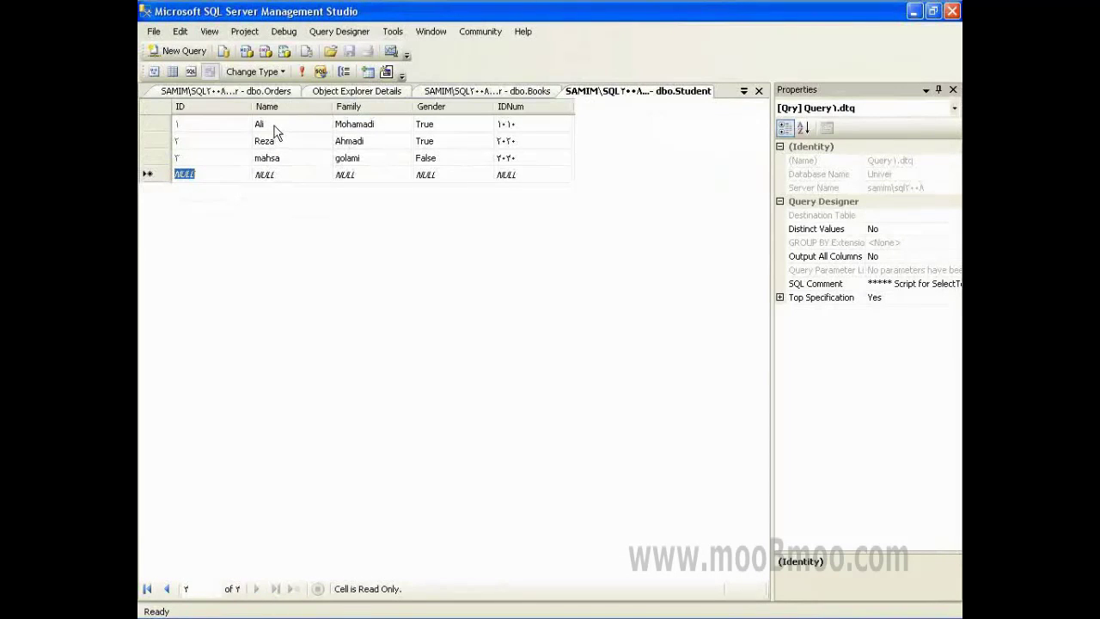
click(275, 129)
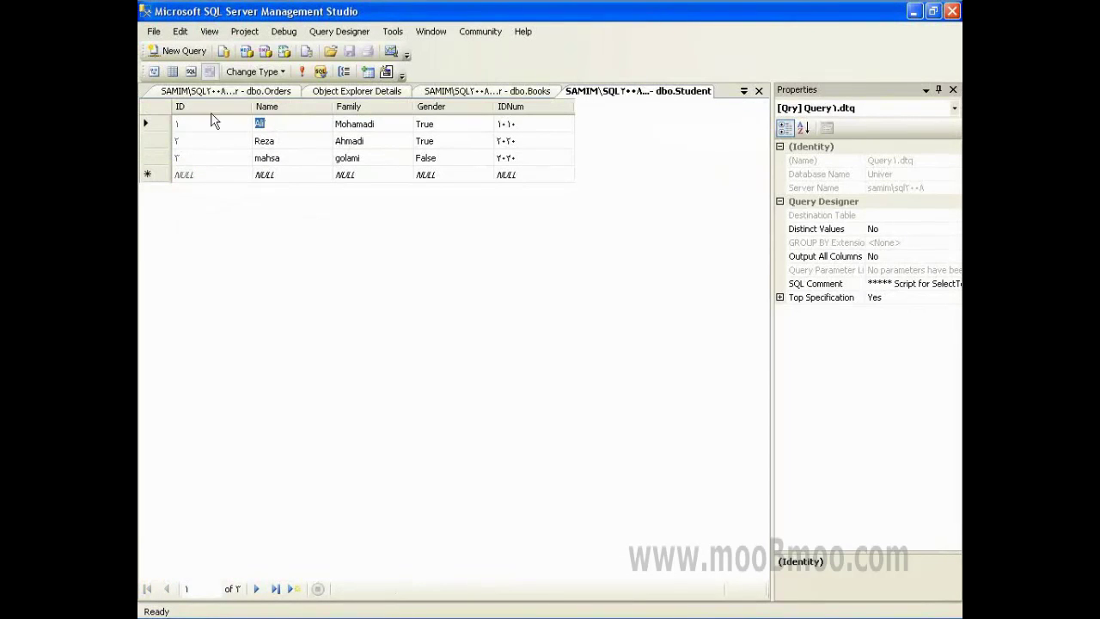
click(249, 91)
- Add the first order with StudentID 1 and BookID 3 (dos)
click(289, 126)
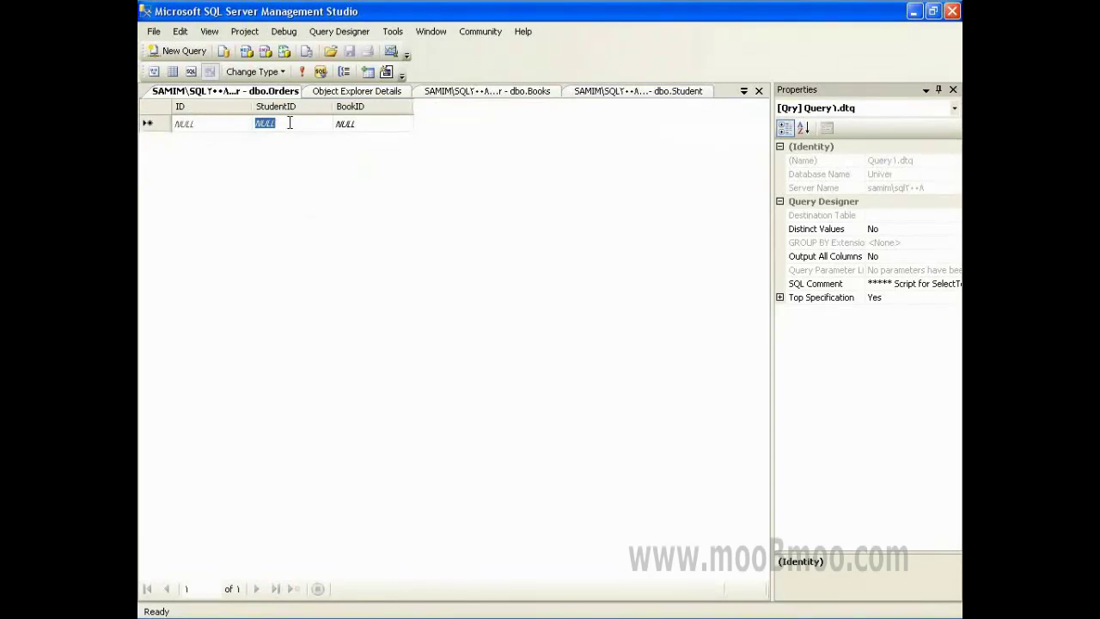
text(1)
key(Tab)
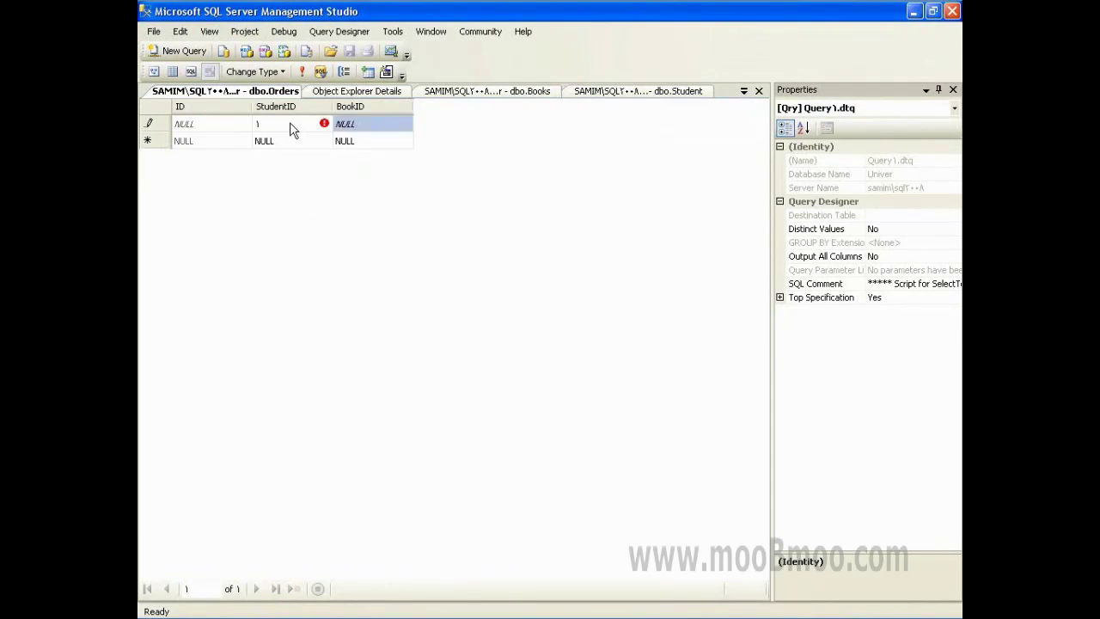
key(Tab)
click(451, 91)
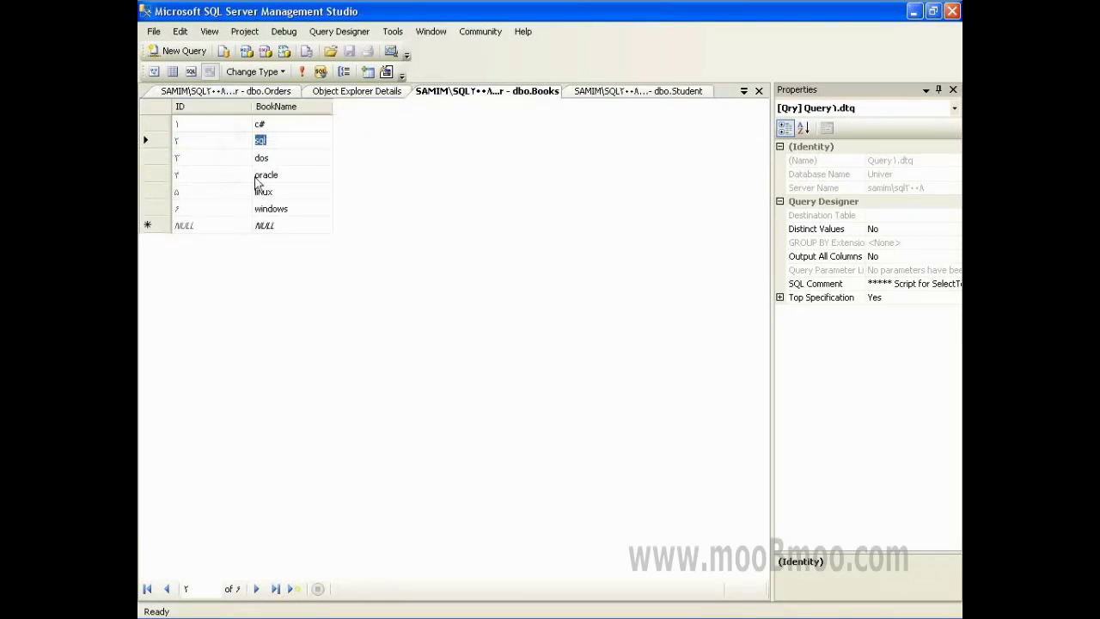
key(Up)
click(281, 156)
click(225, 91)
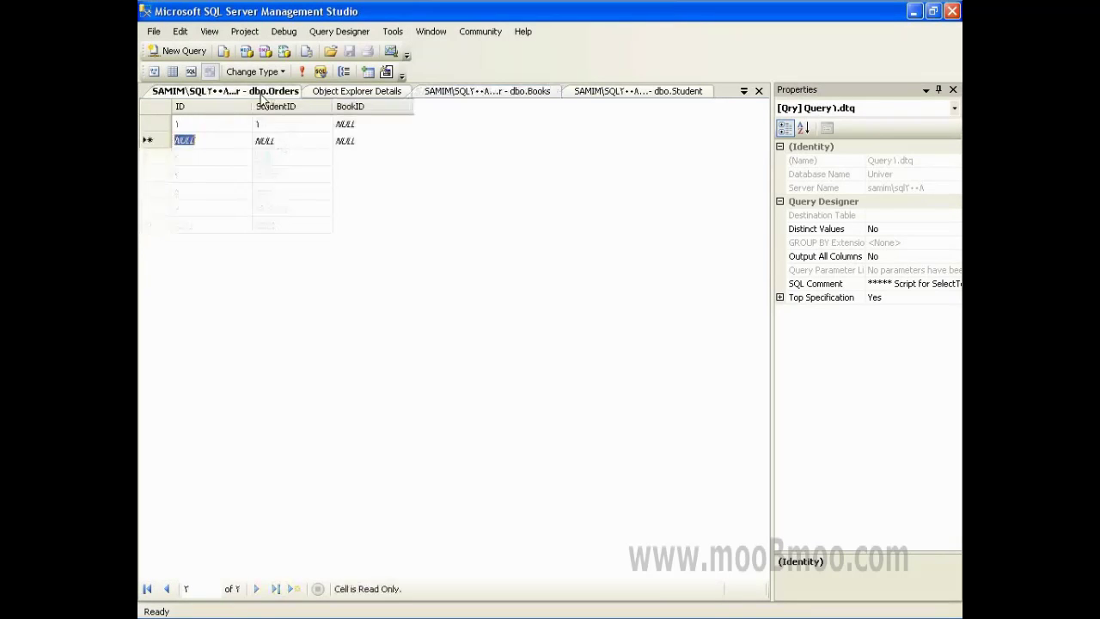
click(361, 123)
text(3)
key(Return)
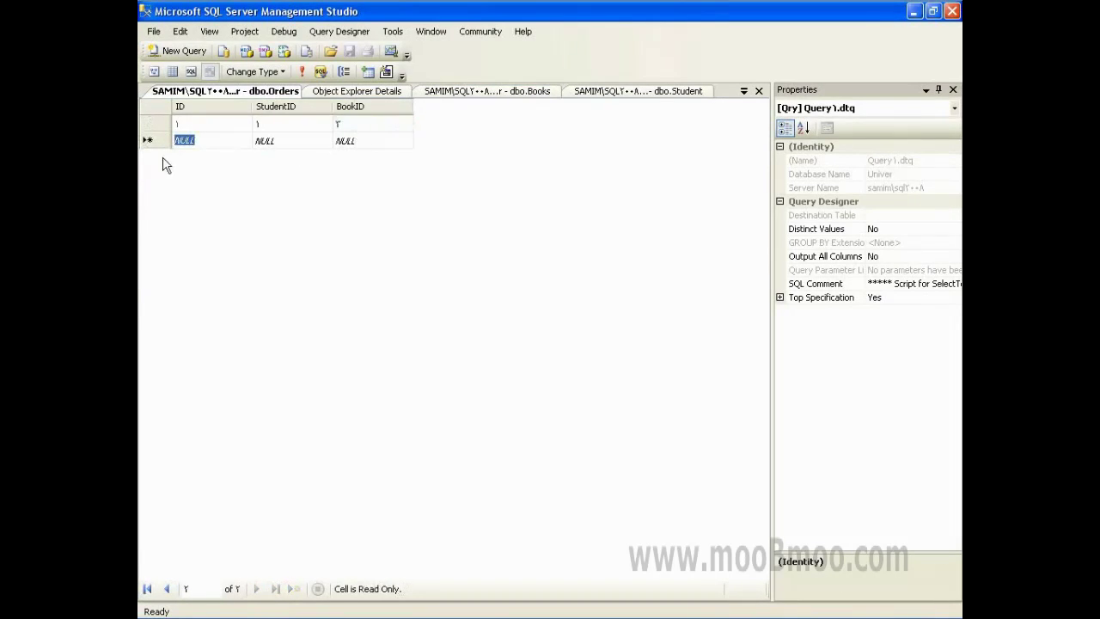
- Add the second order with StudentID 2 and BookID 5 (linux)
click(454, 93)
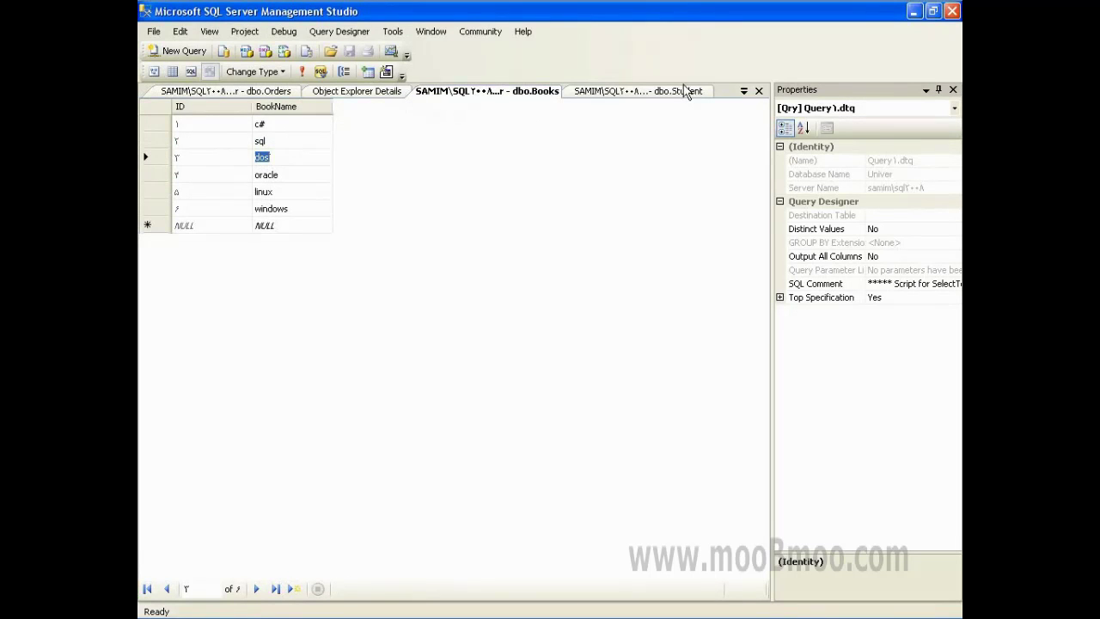
click(629, 93)
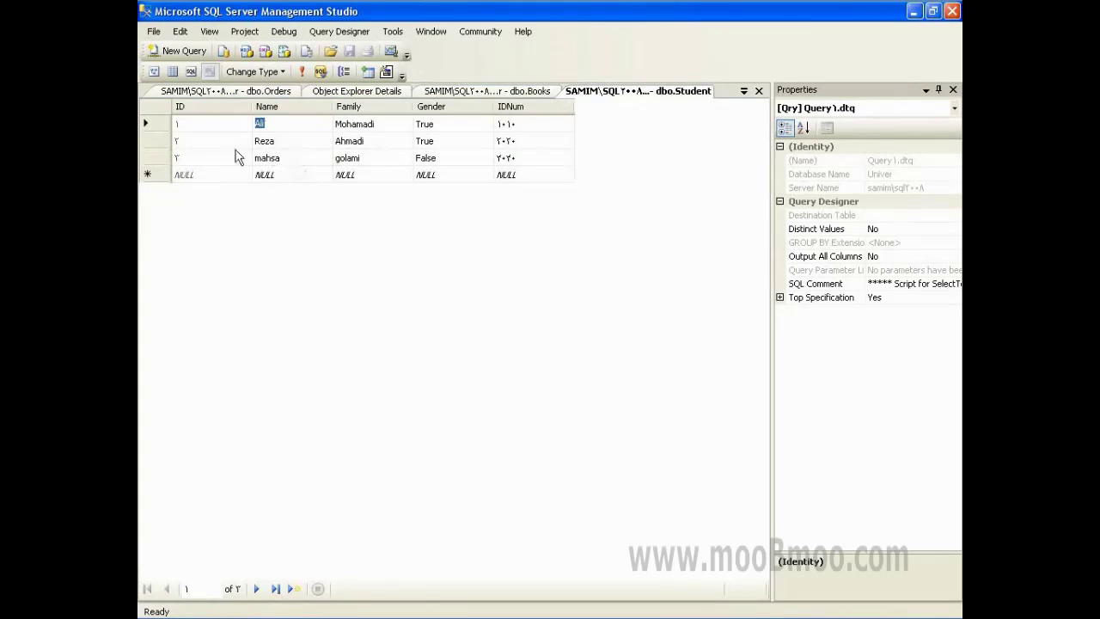
click(191, 158)
click(230, 93)
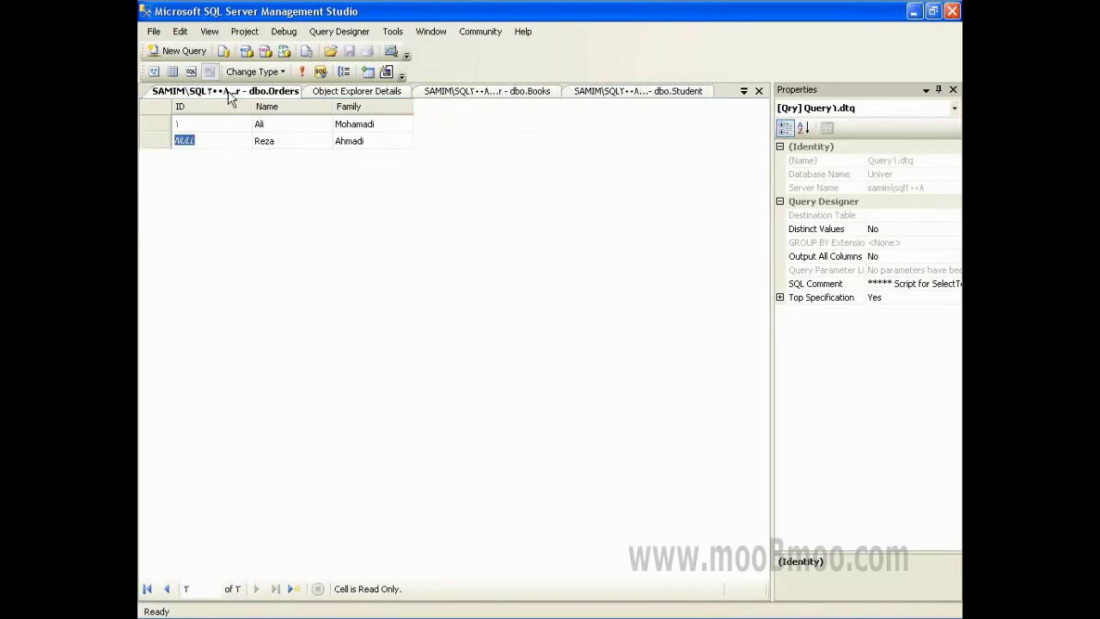
click(264, 140)
text(2)
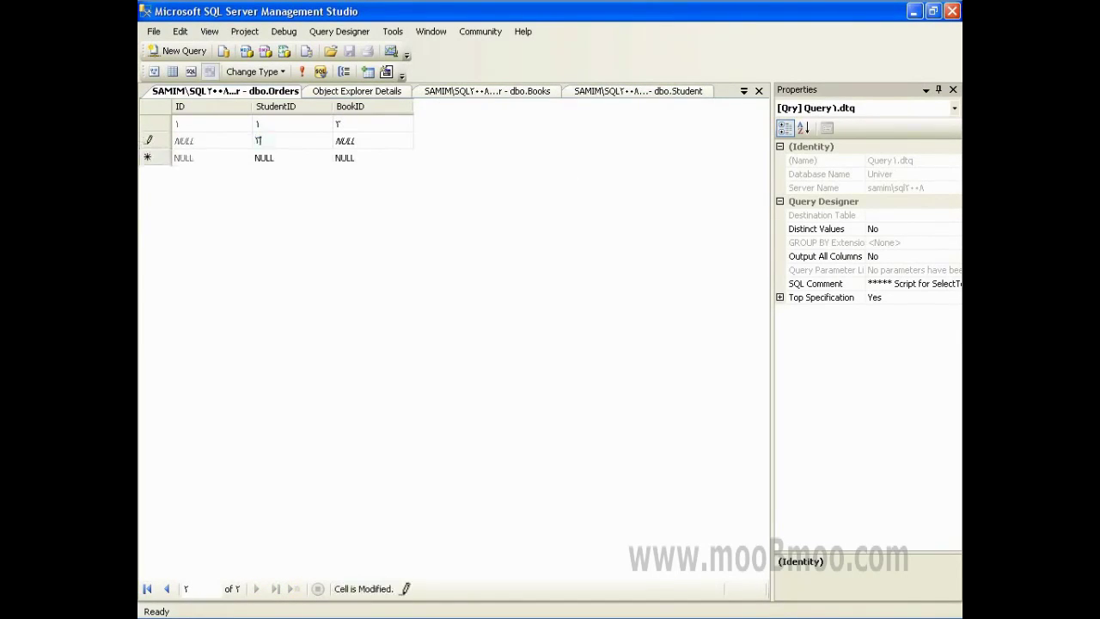
key(Tab)
click(477, 91)
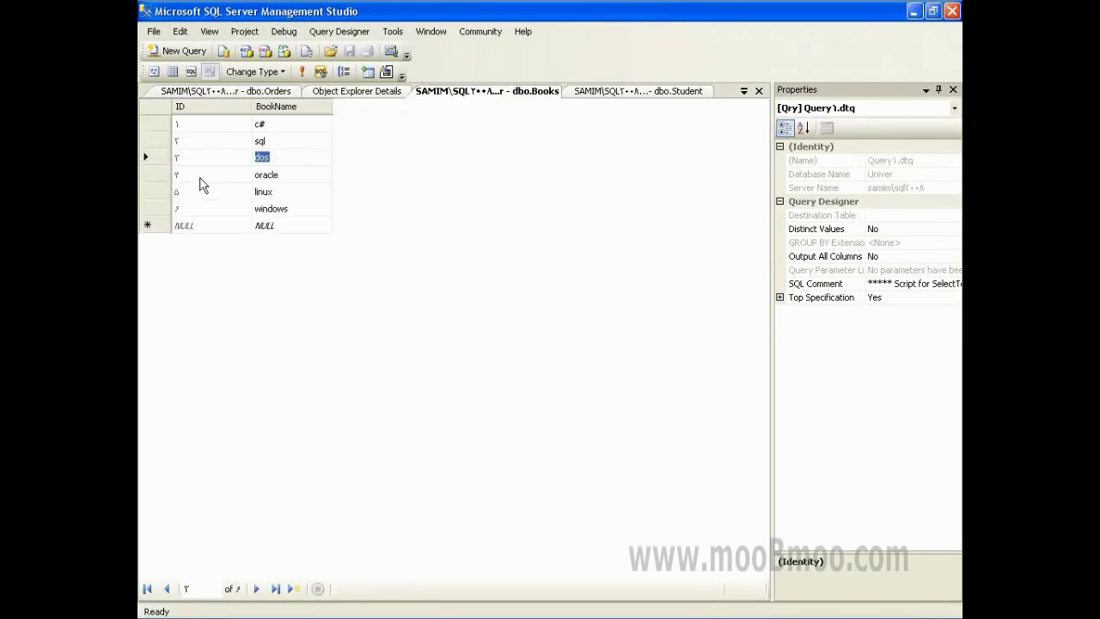
click(182, 193)
click(228, 92)
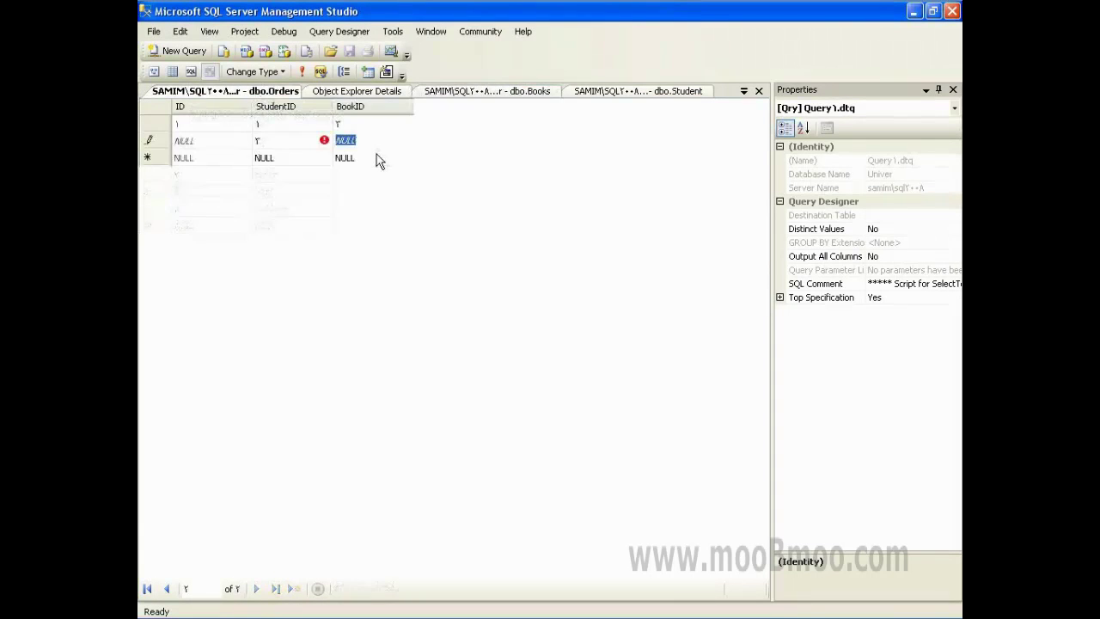
text(5)
key(Tab)
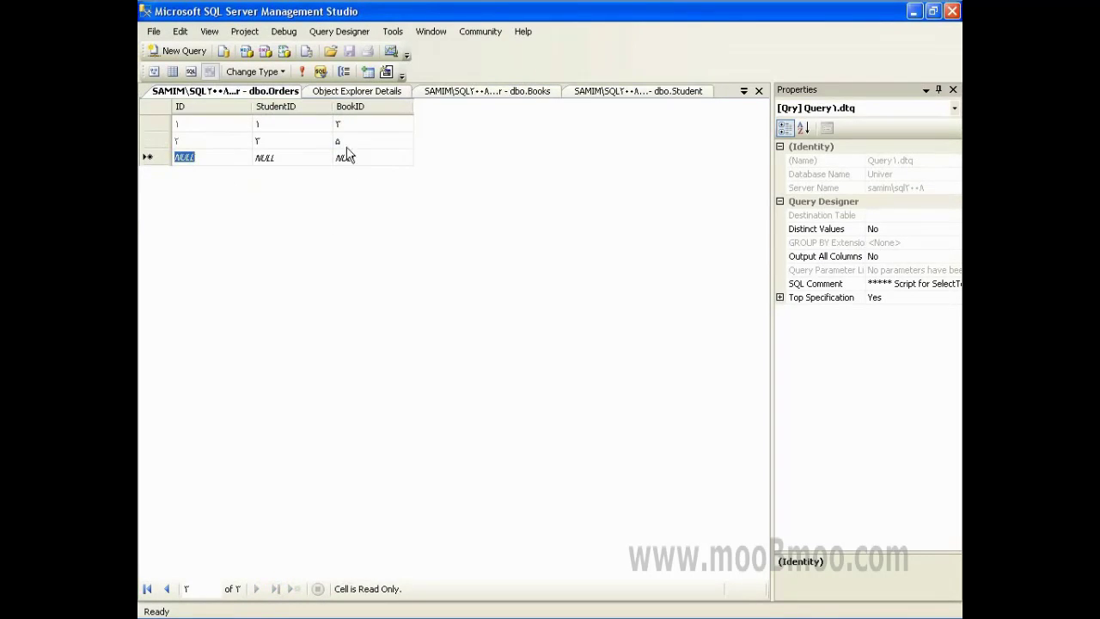
click(347, 140)
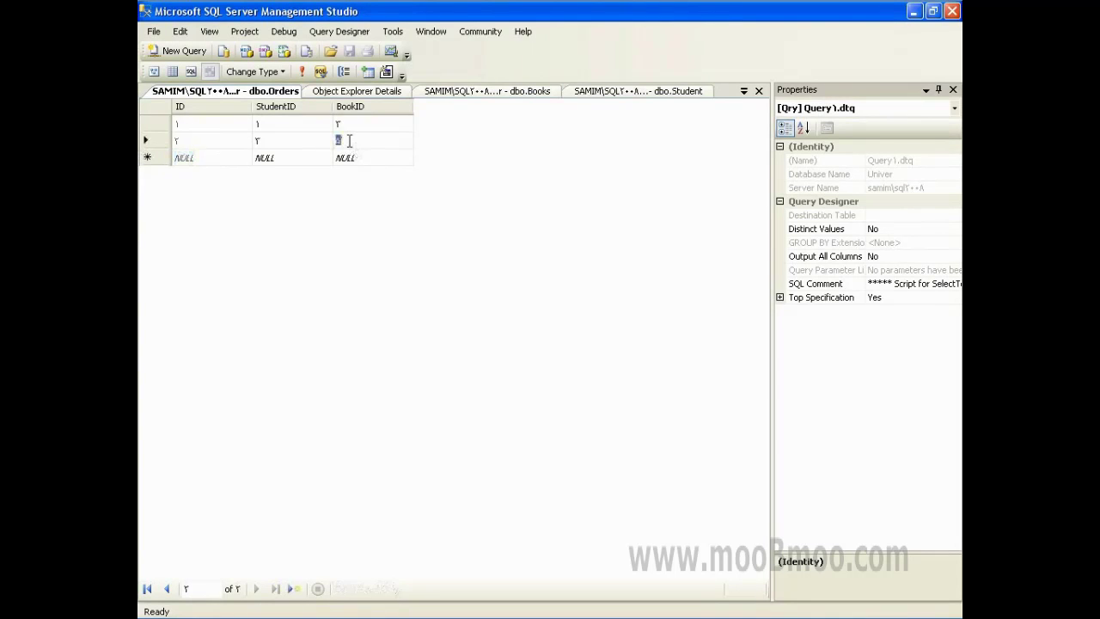
- Check both orders' StudentID and BookID values, visiting the tables list and back
click(306, 141)
click(339, 143)
click(354, 125)
click(277, 129)
click(394, 93)
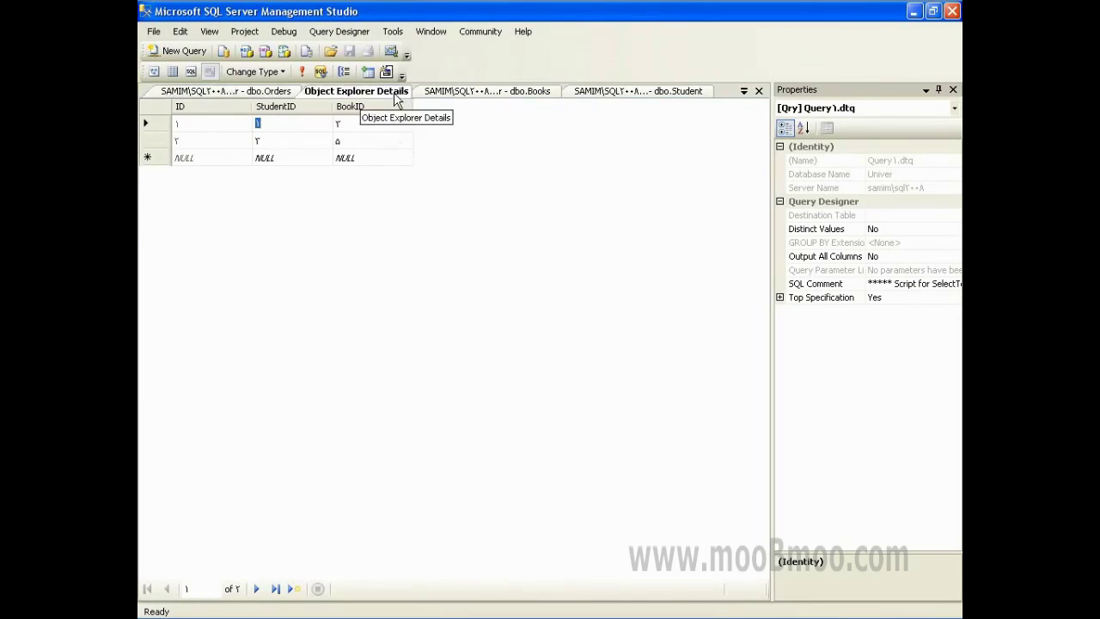
click(284, 91)
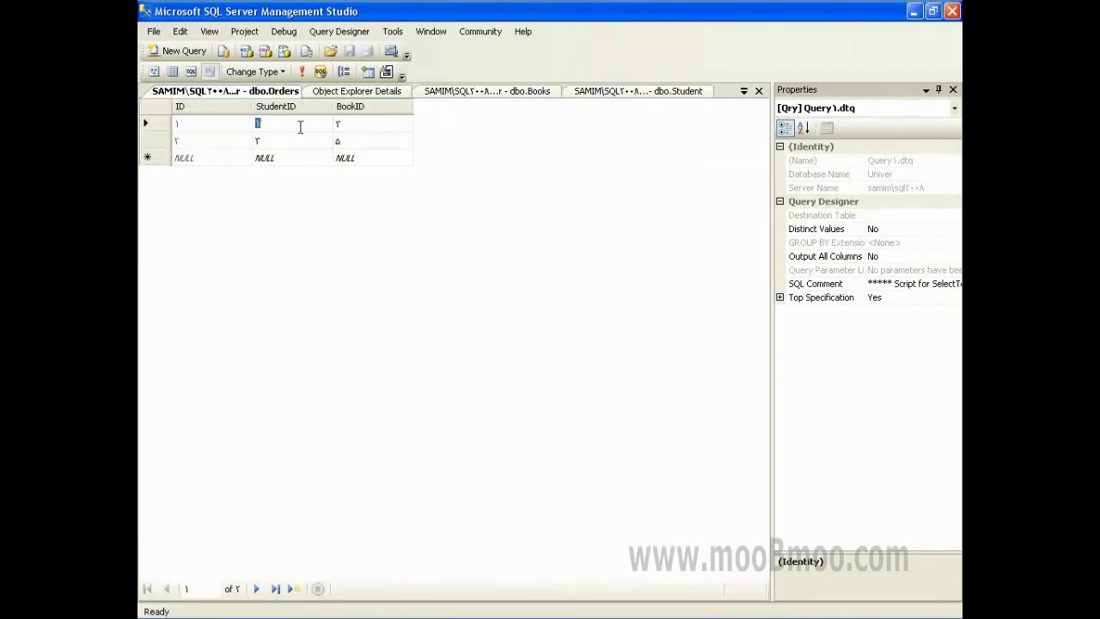
click(378, 129)
click(363, 156)
click(362, 139)
- Recheck the order values, then bring up the Student rows at the first student's name
click(307, 126)
click(356, 127)
click(282, 138)
click(366, 138)
click(359, 127)
click(481, 91)
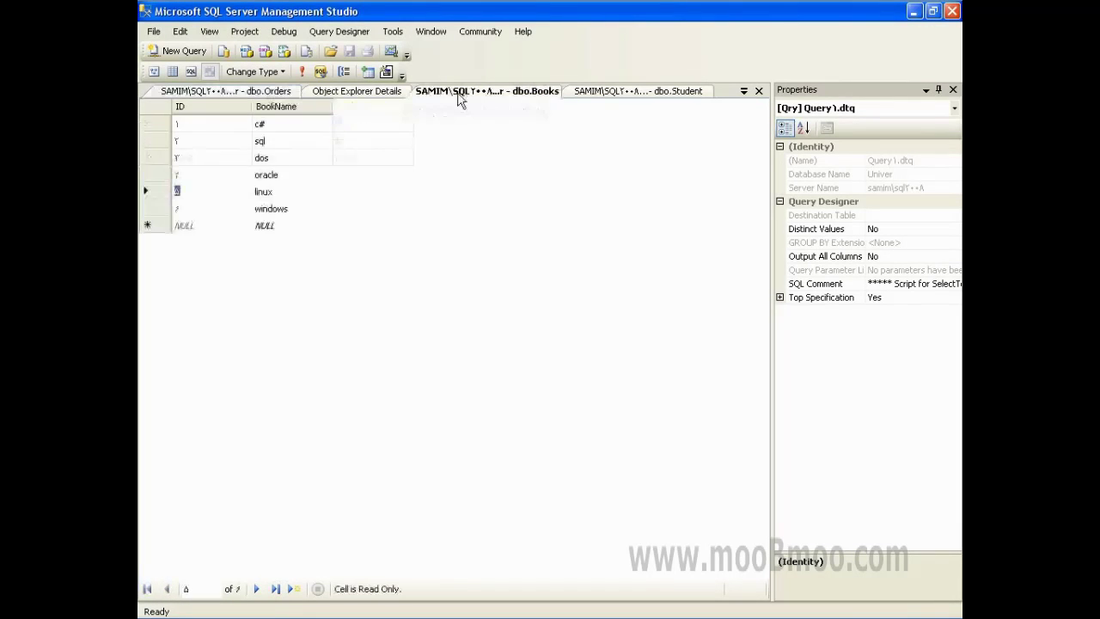
click(608, 93)
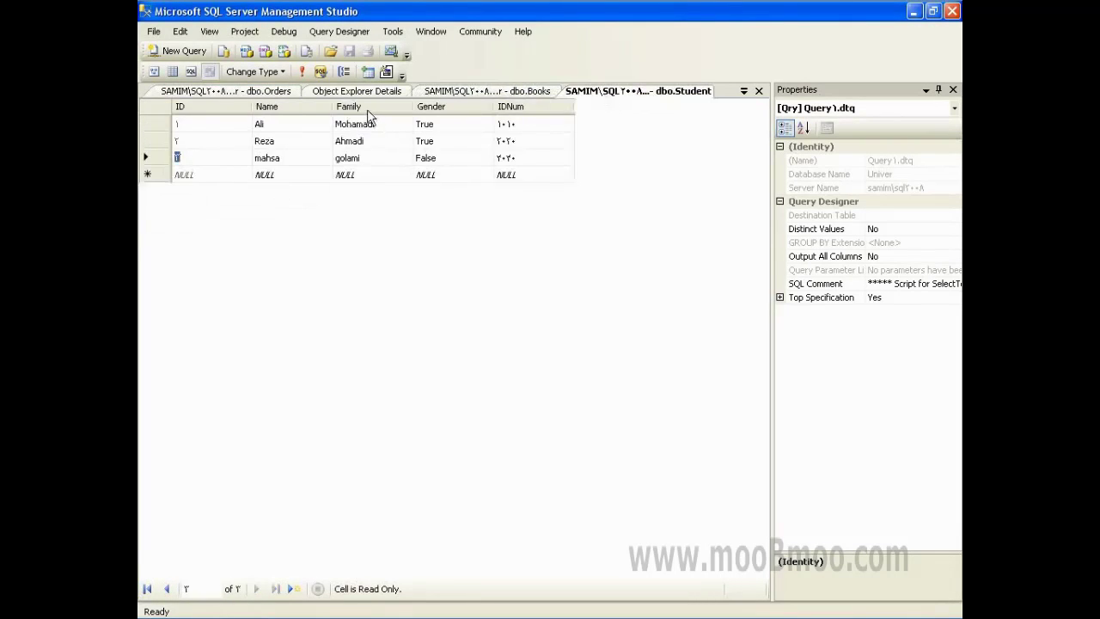
click(262, 122)
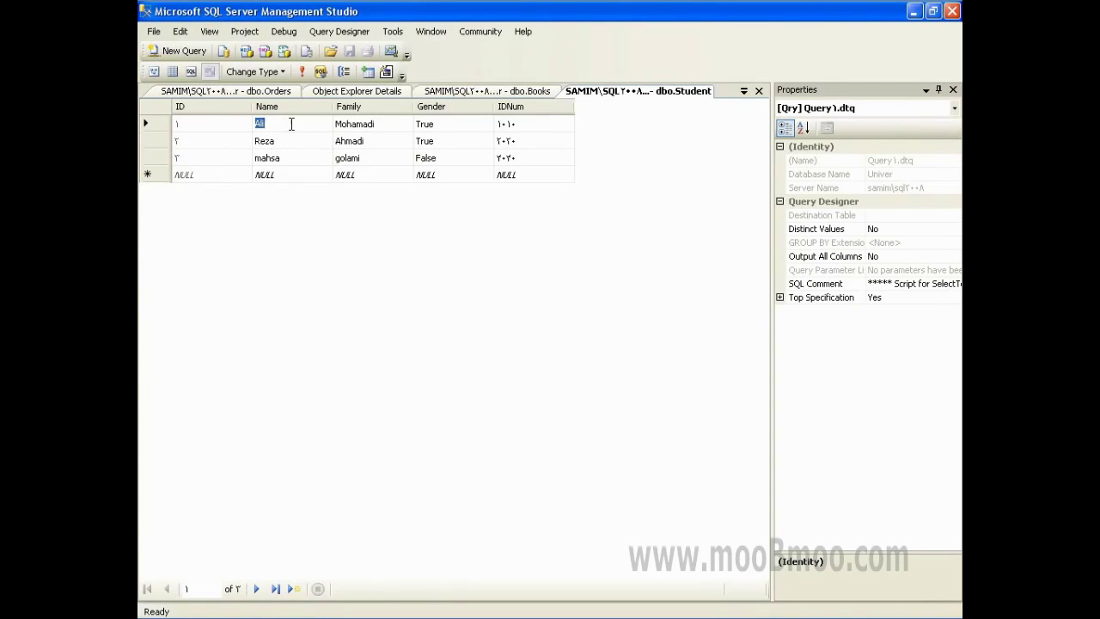
- Overwrite student 1's Name with a new first name, commit it, and go back to dbo.Orders
text(H)
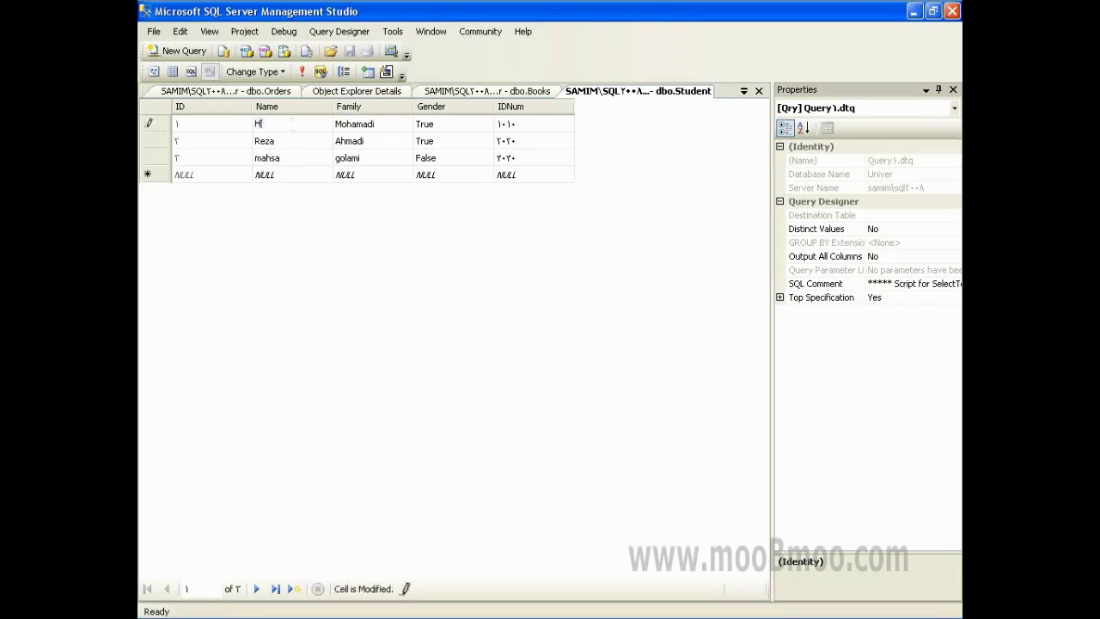
text(amid)
key(Tab)
key(Down)
key(shift+Tab)
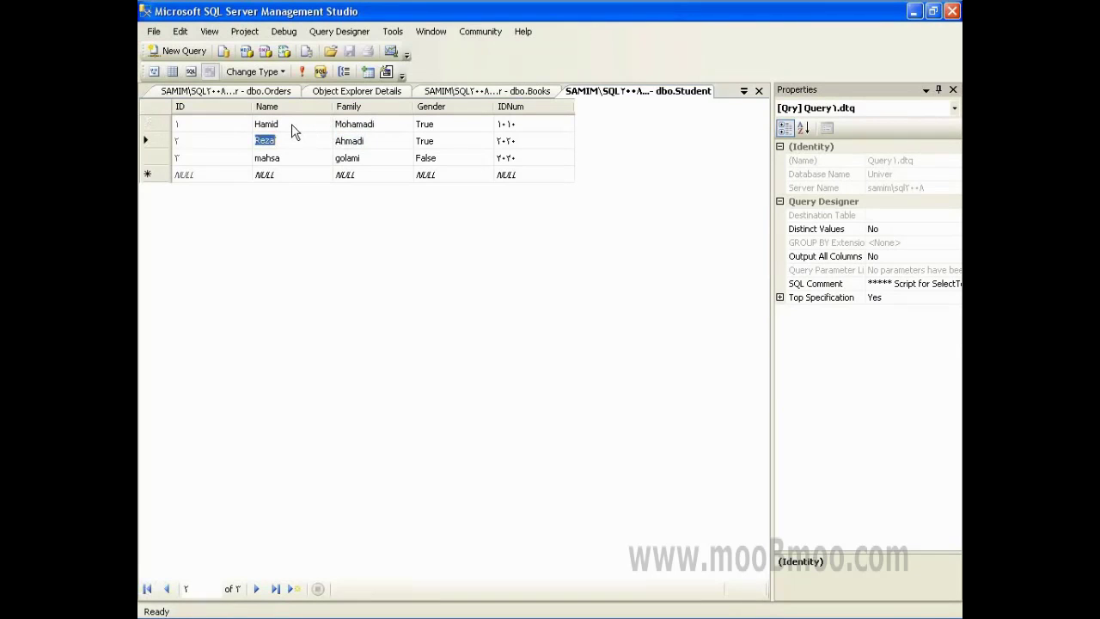
click(215, 126)
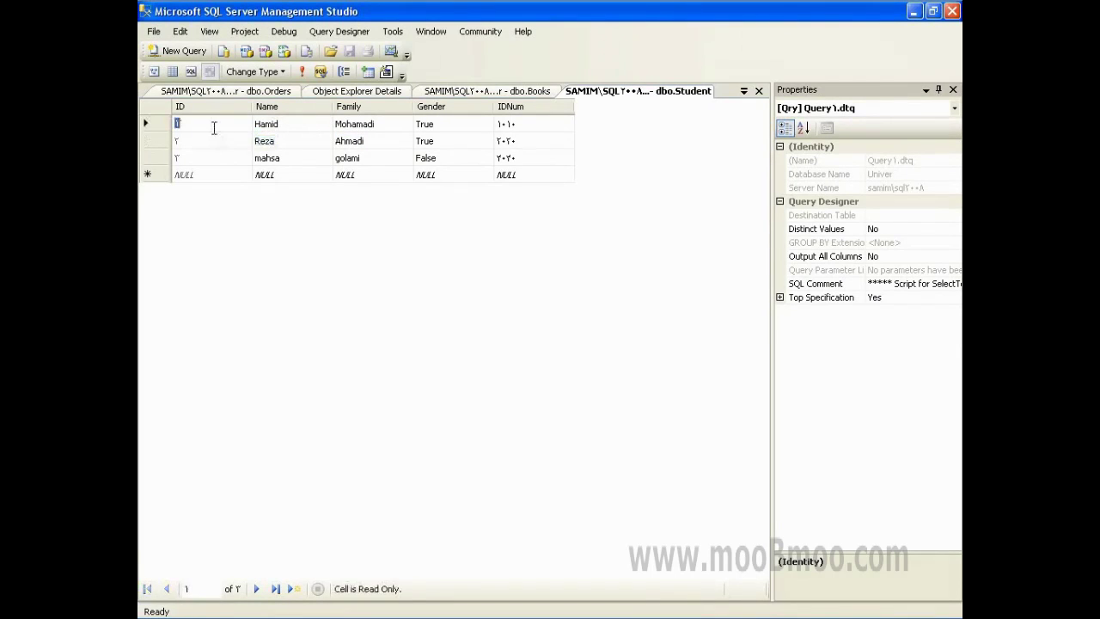
click(253, 92)
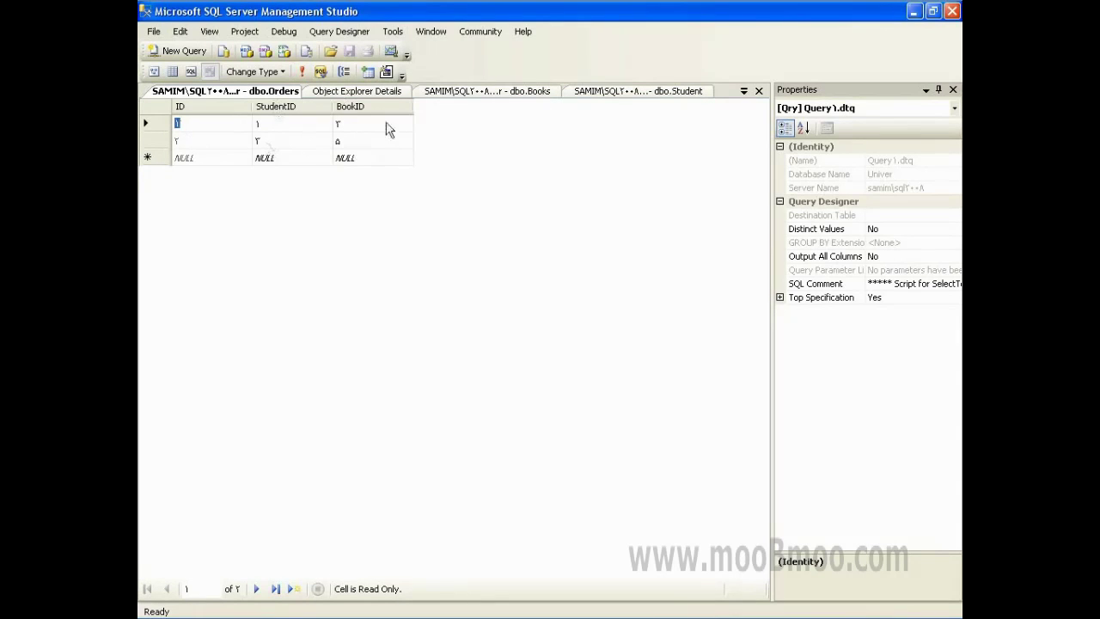
click(486, 93)
click(577, 91)
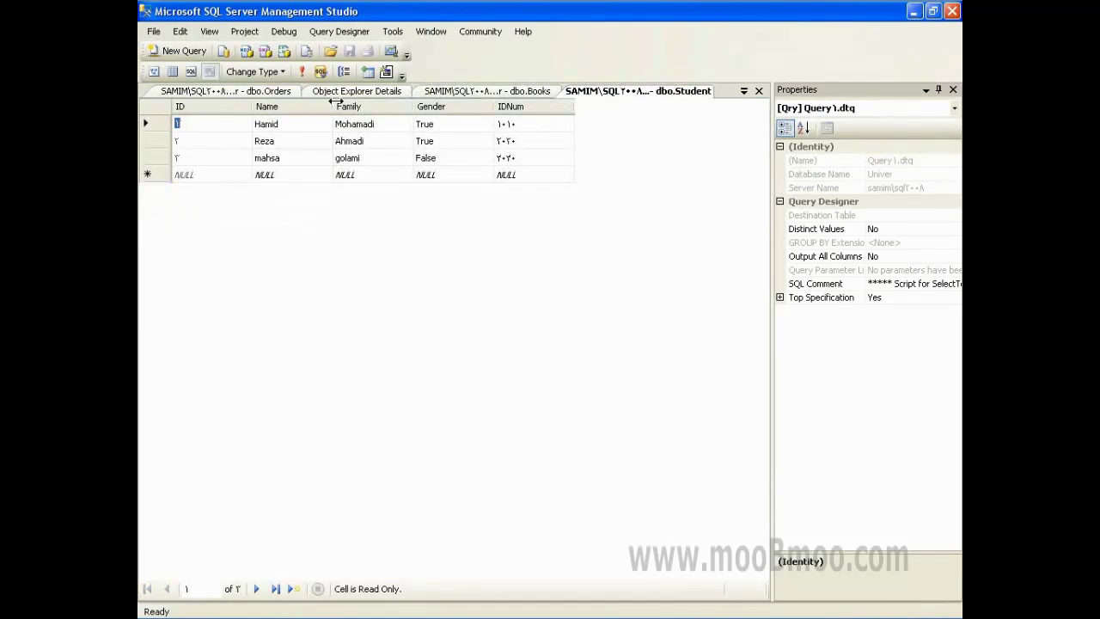
click(293, 92)
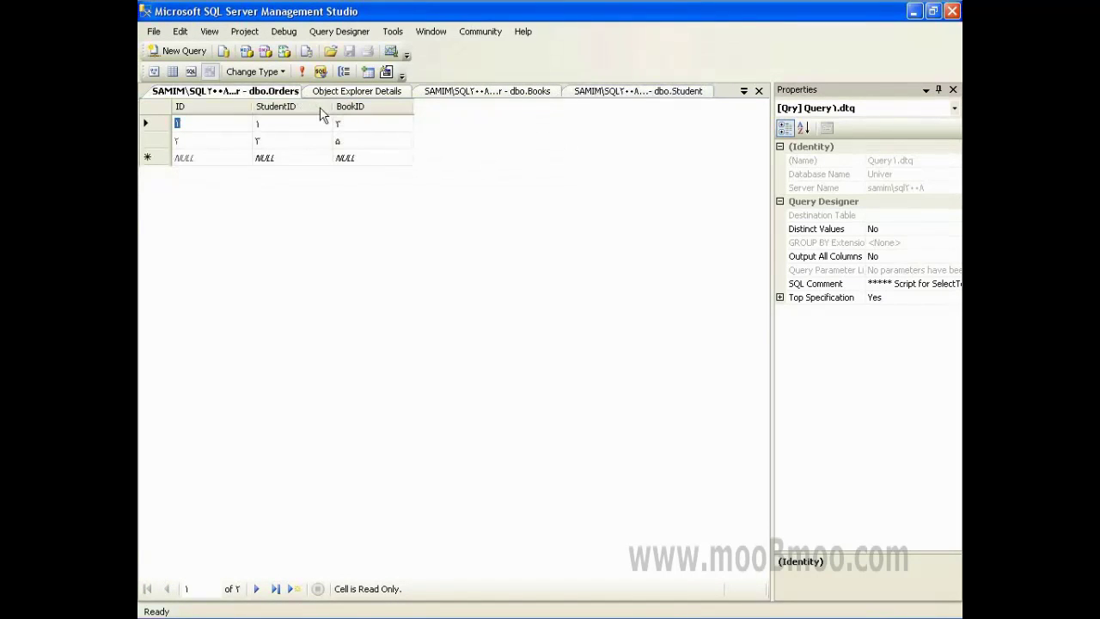
click(368, 124)
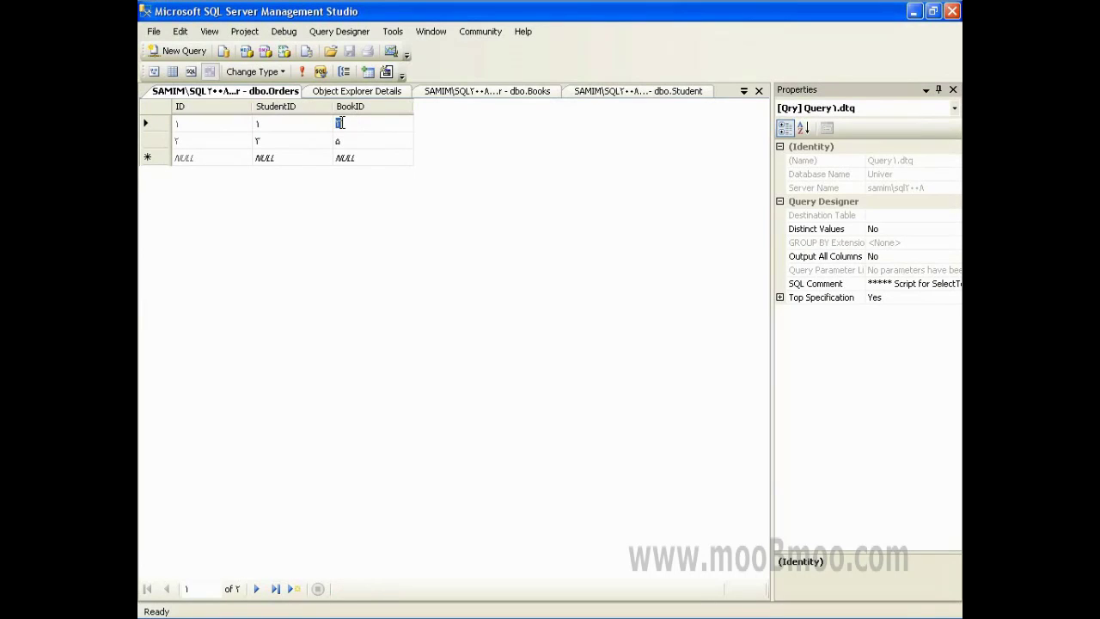
click(292, 127)
click(359, 127)
click(455, 94)
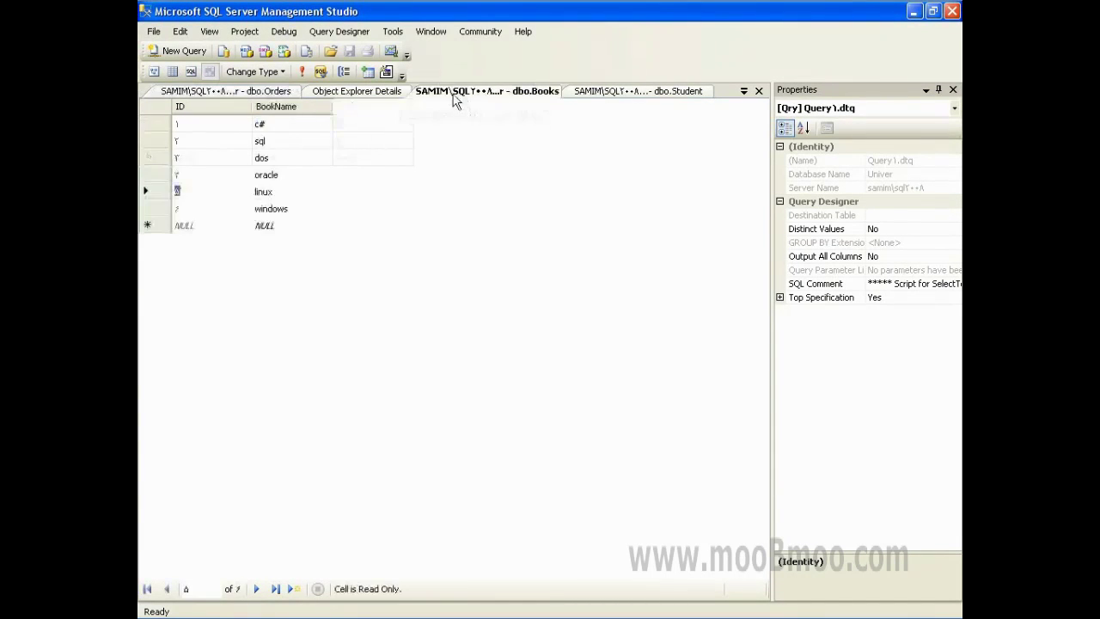
click(269, 123)
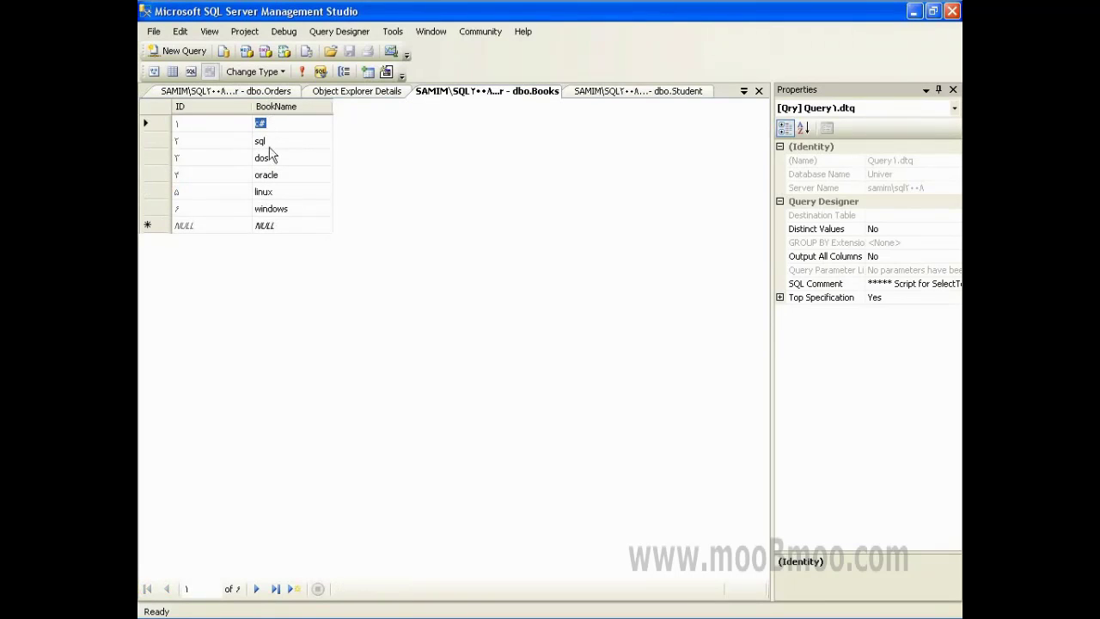
click(273, 175)
click(225, 91)
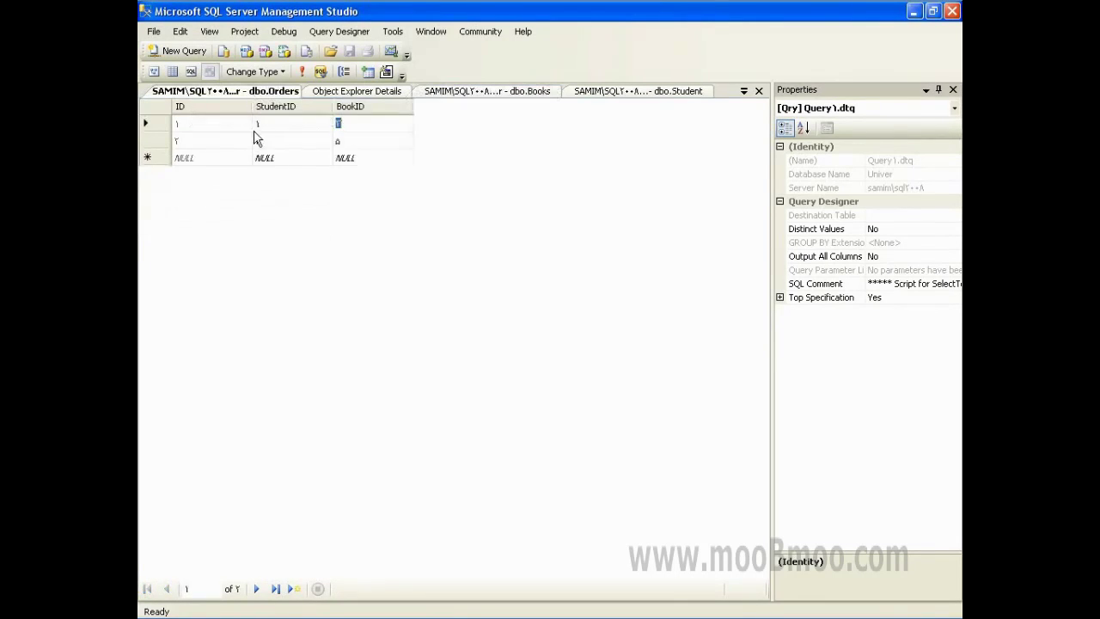
click(355, 144)
click(215, 144)
click(213, 125)
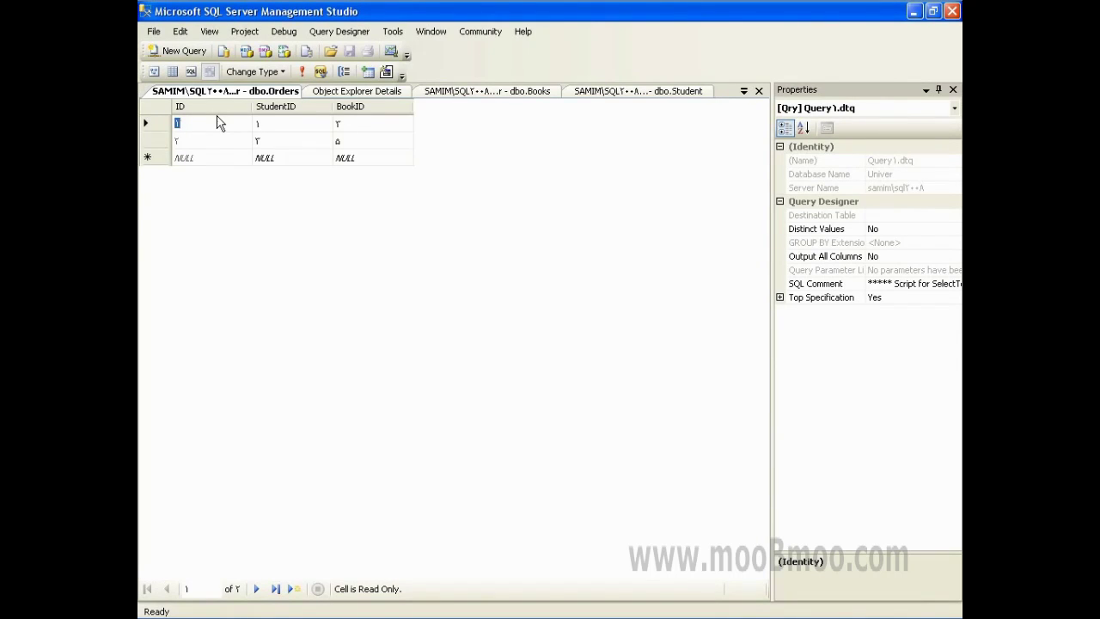
click(282, 123)
click(387, 123)
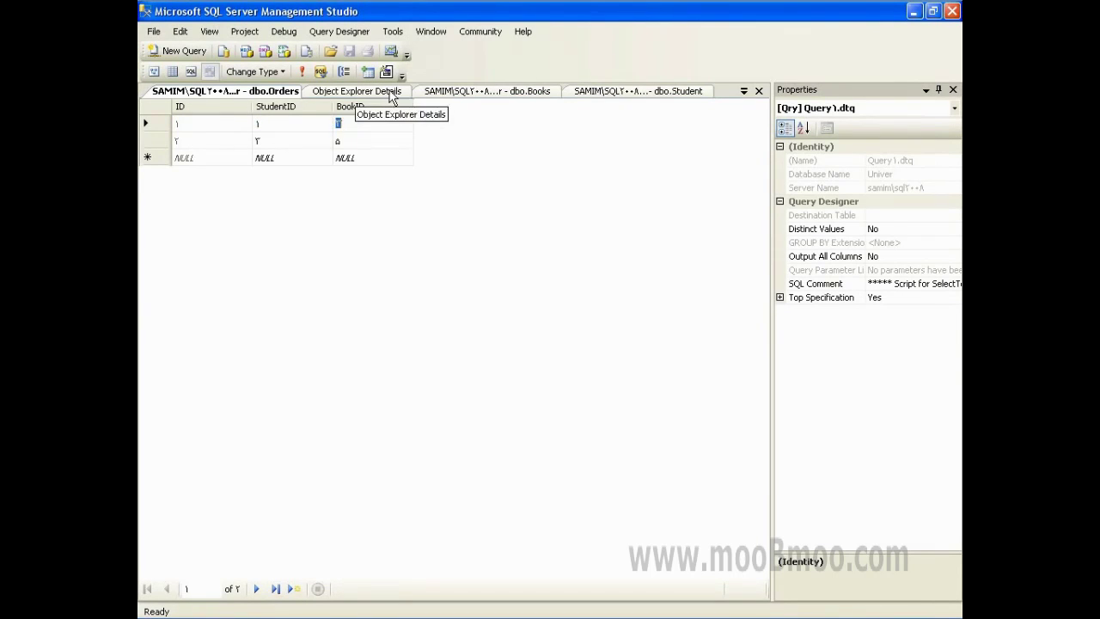
- Refresh the Univer tables in Object Explorer Details, then show the dbo.Books rows
click(389, 97)
right_click(221, 241)
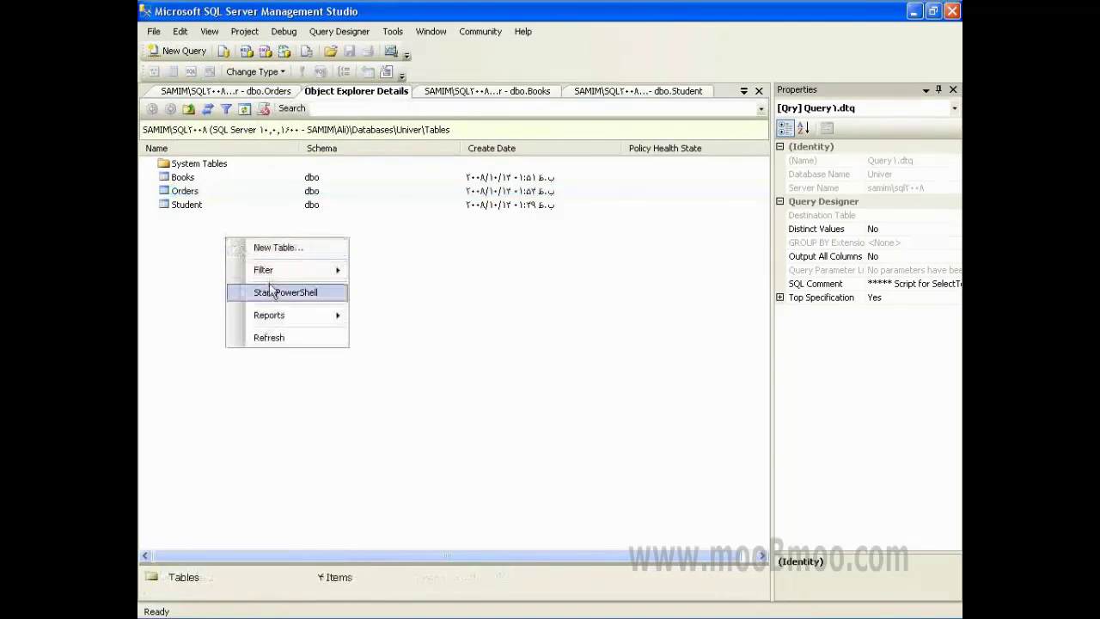
click(280, 338)
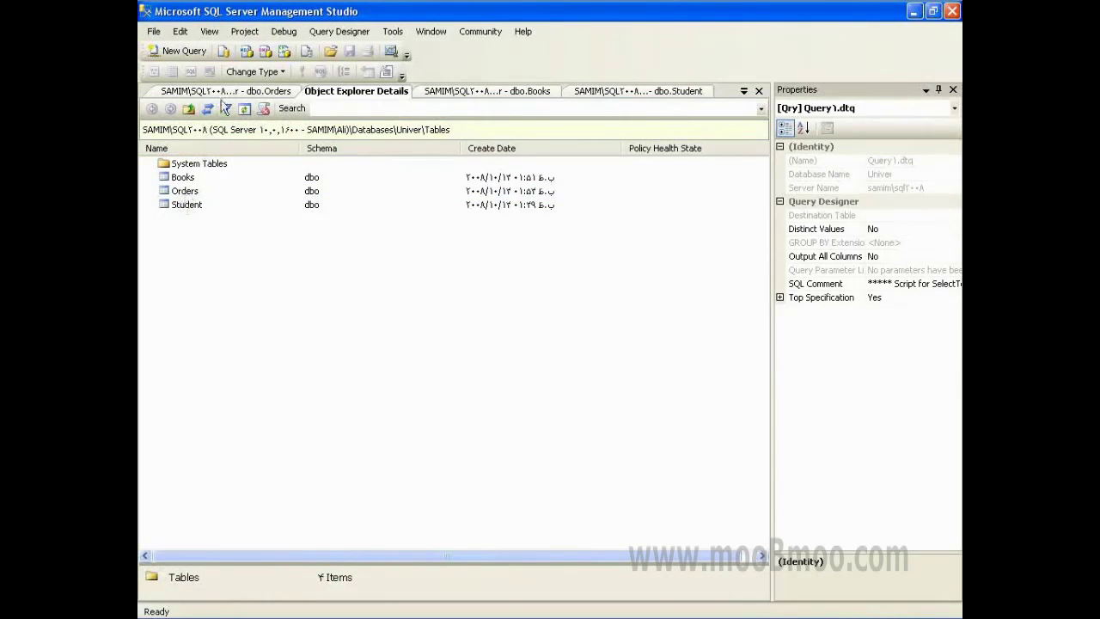
click(451, 91)
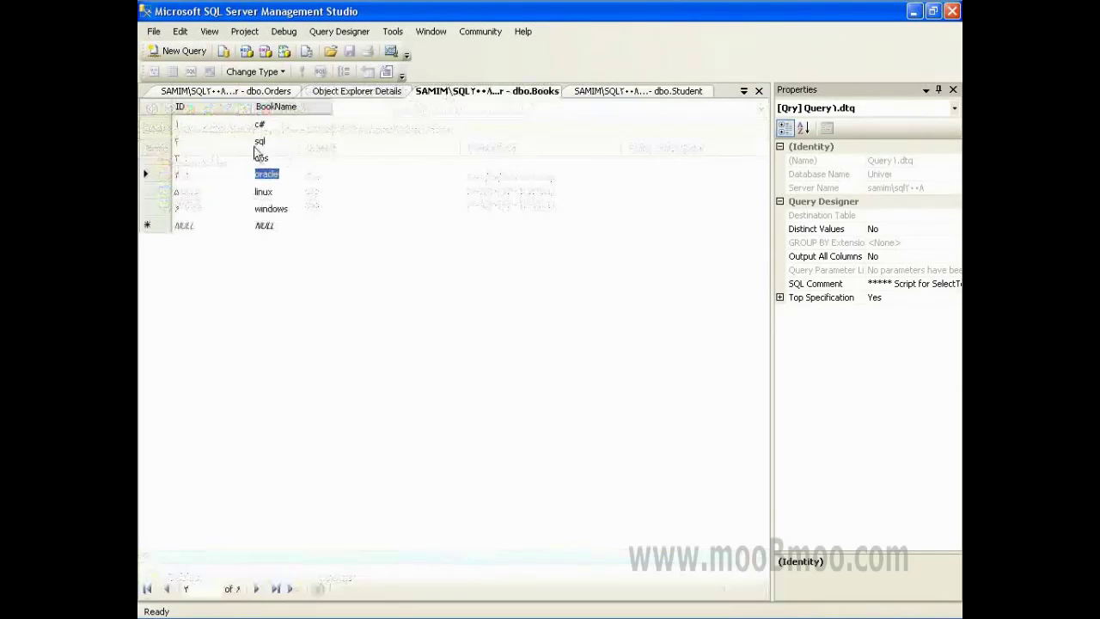
- Compare book ID 1 and student ID 1 against the second order's StudentID and BookID
click(193, 126)
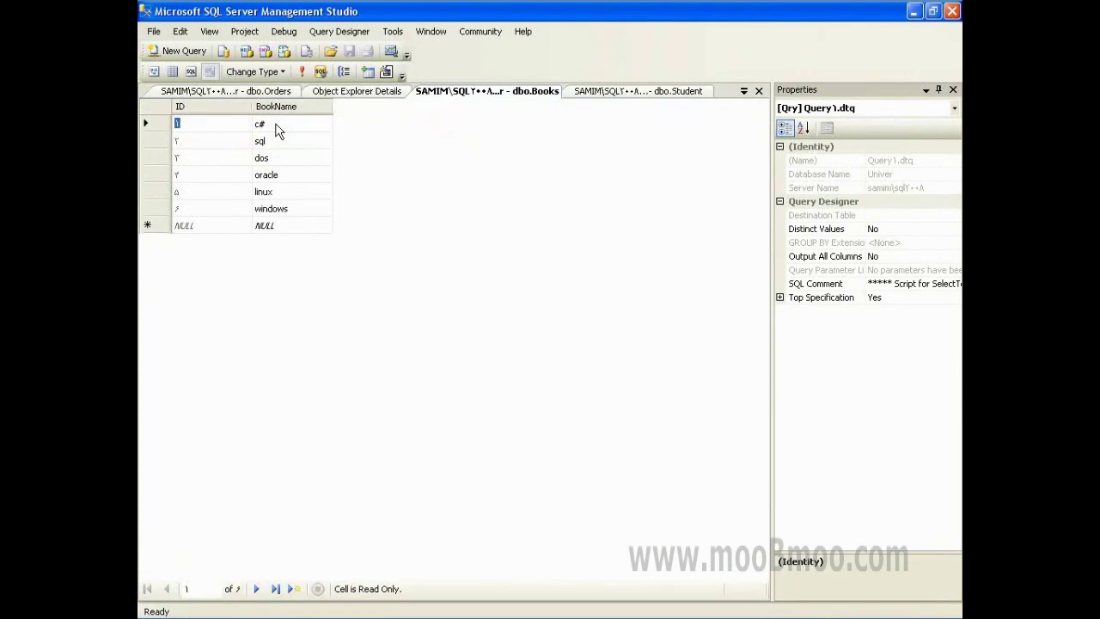
click(627, 93)
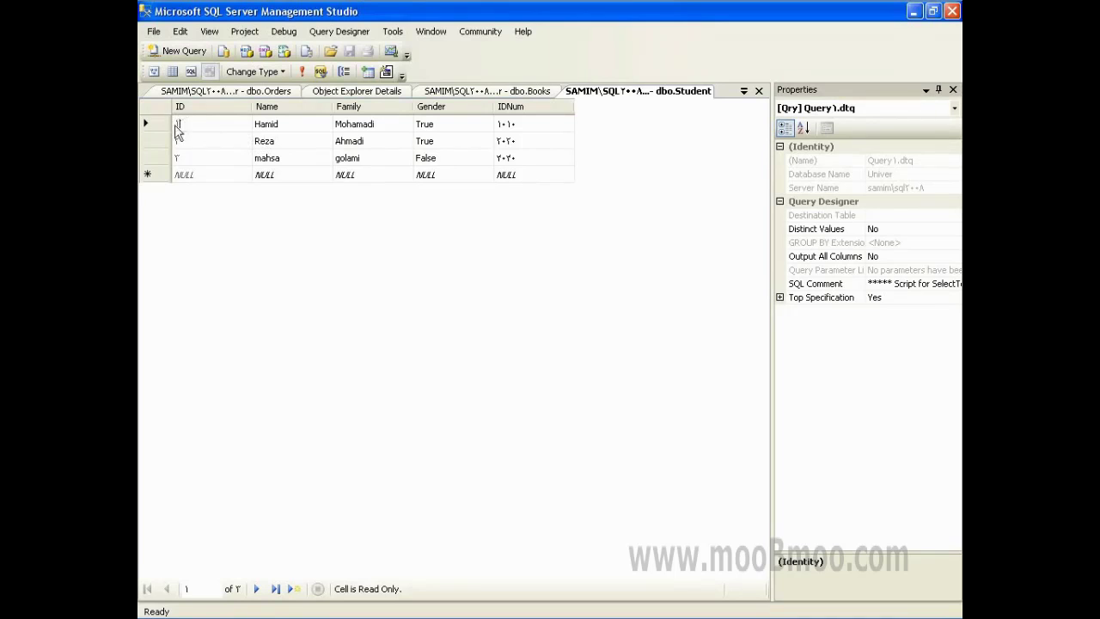
click(193, 124)
double_click(192, 124)
click(232, 92)
click(337, 140)
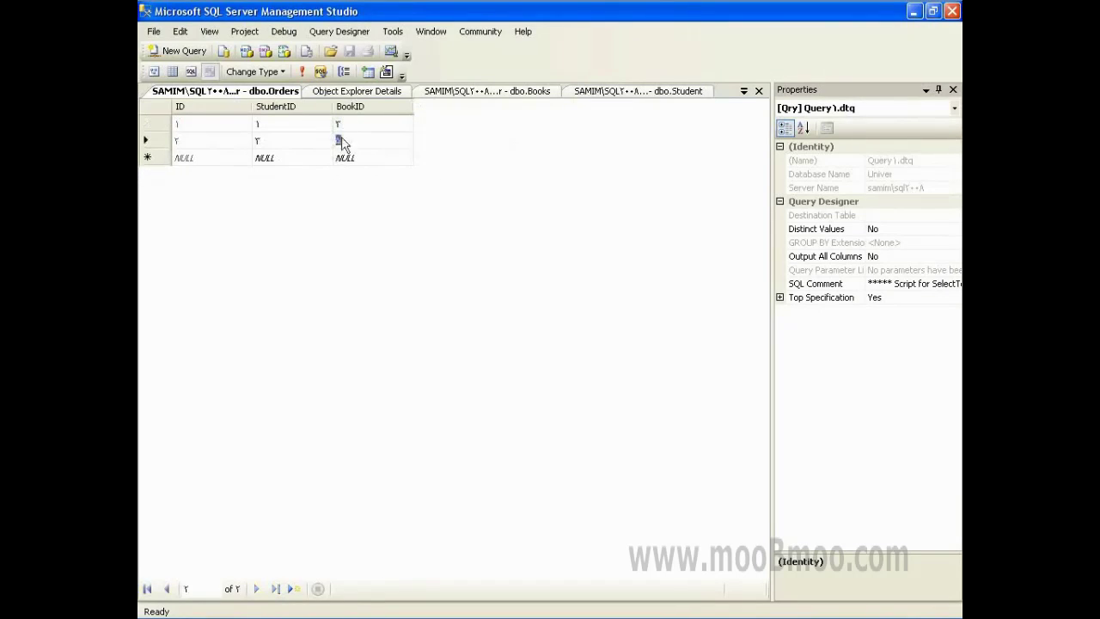
click(291, 140)
- Cycle through the Books, tables list and Orders tabs, landing on the first order's BookID
click(421, 95)
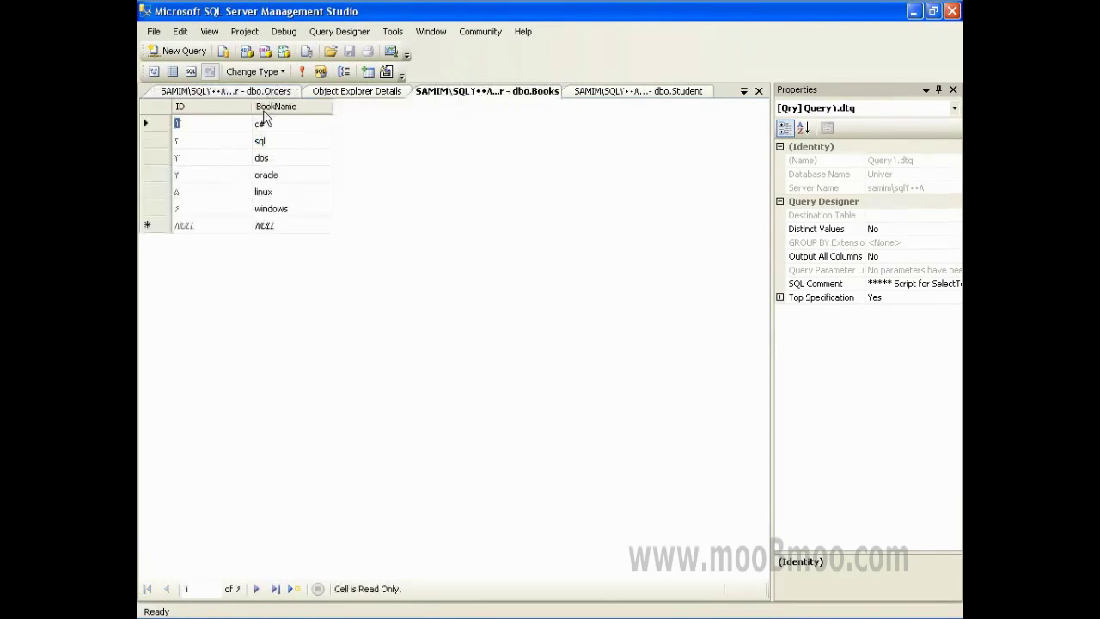
key(ctrl+Tab)
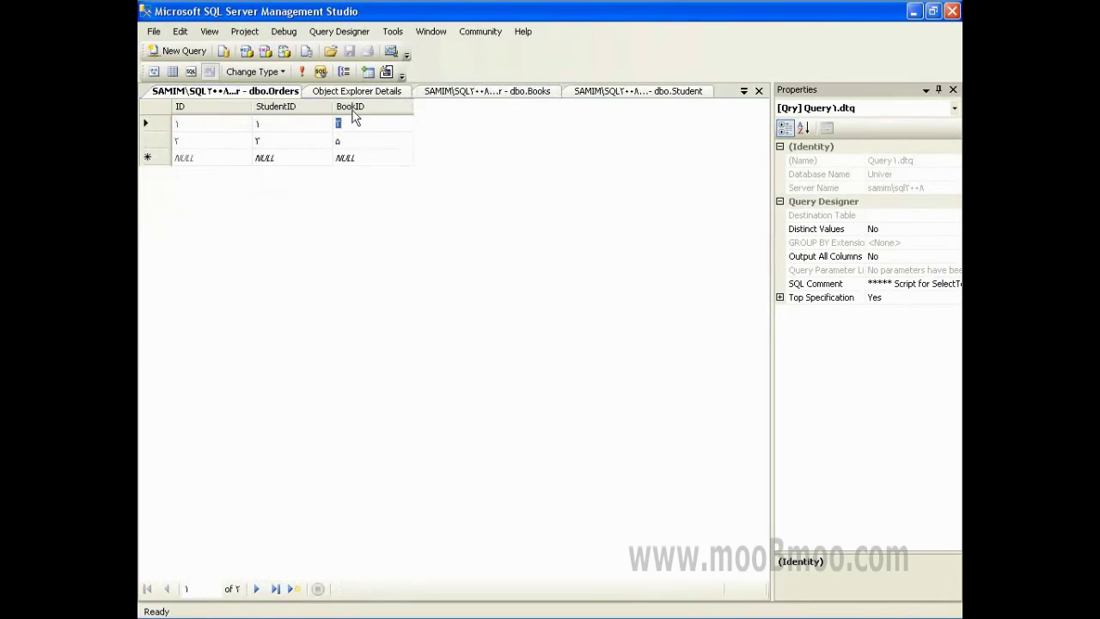
click(356, 91)
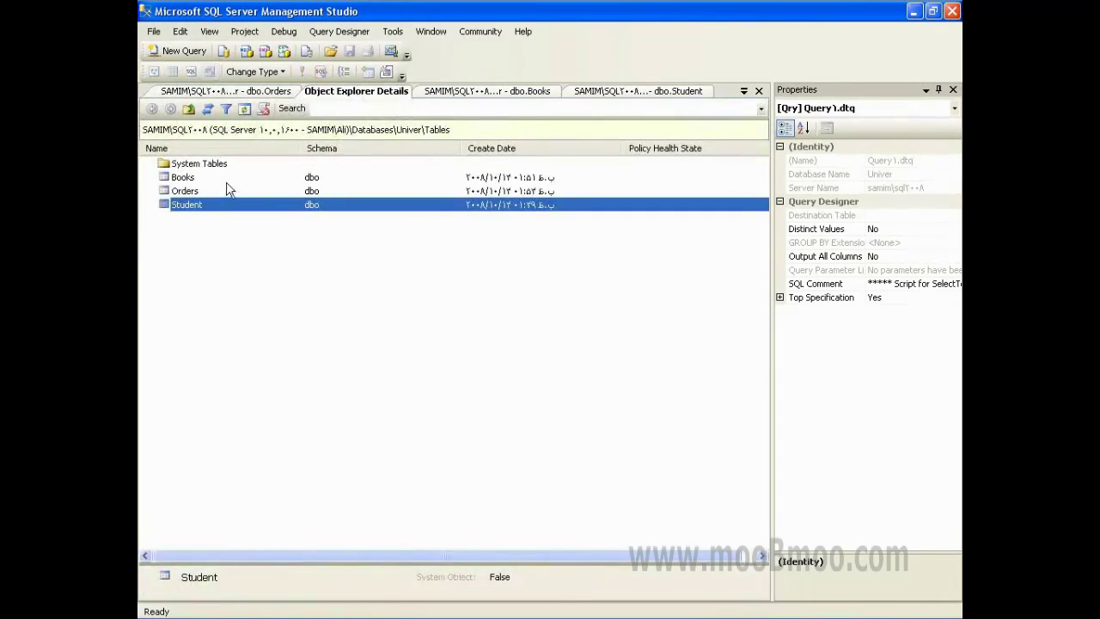
key(ctrl+Tab)
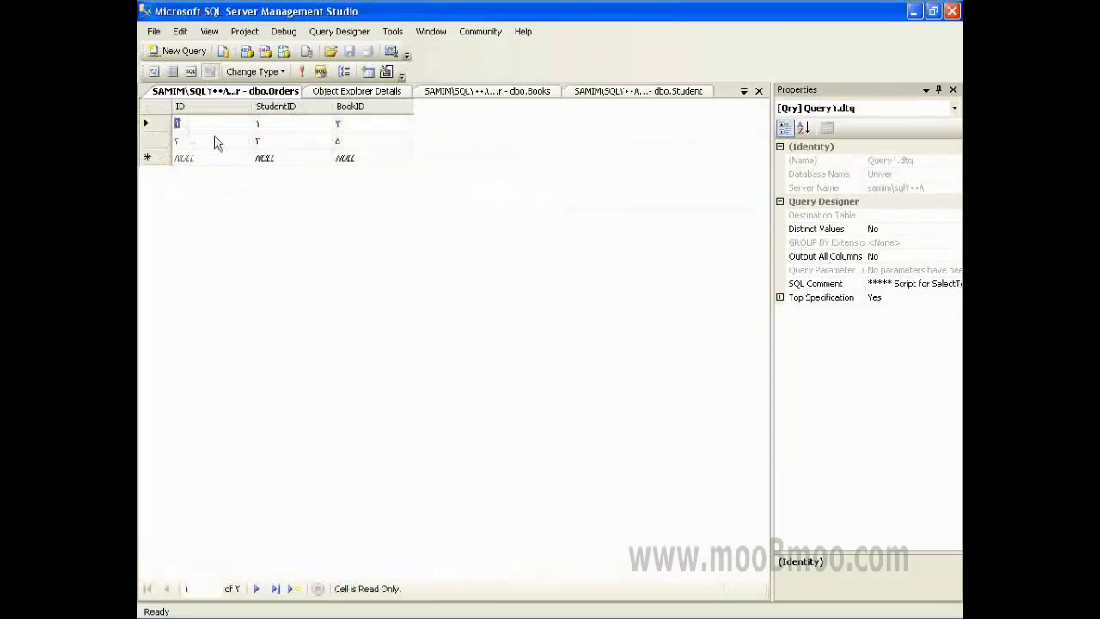
key(Tab)
key(Tab)
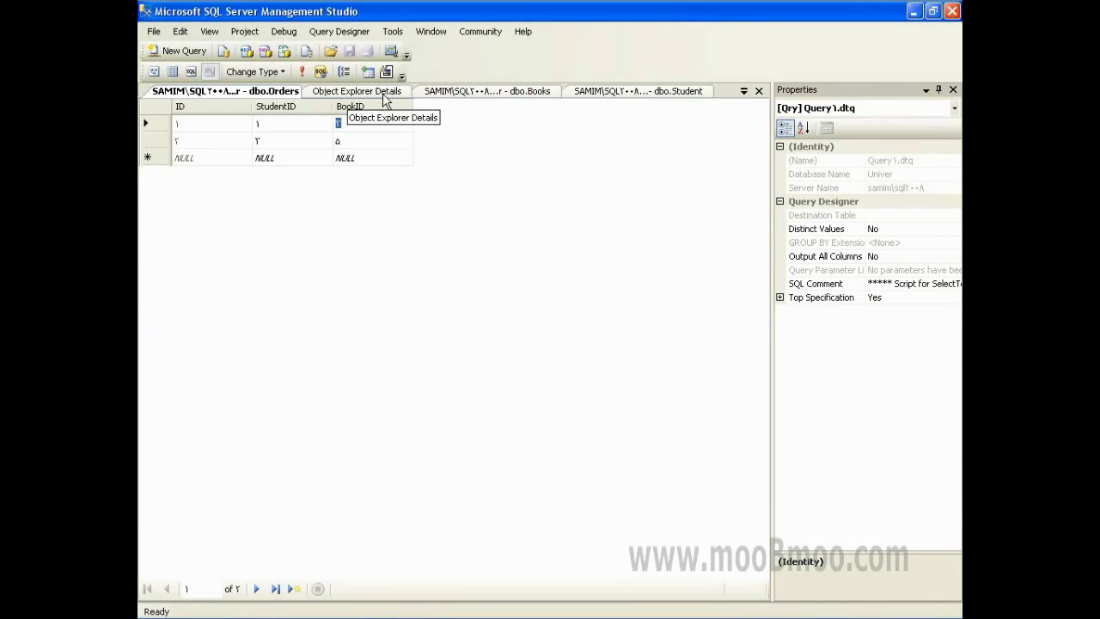
- Check the order cells, then go up from Tables to the database list in Object Explorer Details
click(298, 123)
click(268, 145)
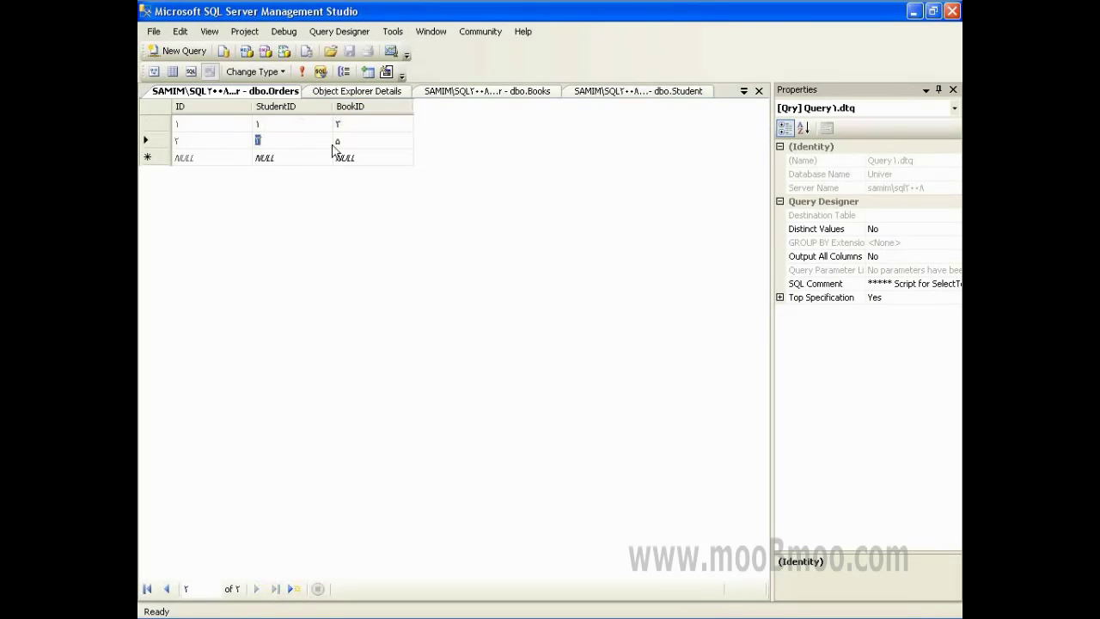
click(338, 141)
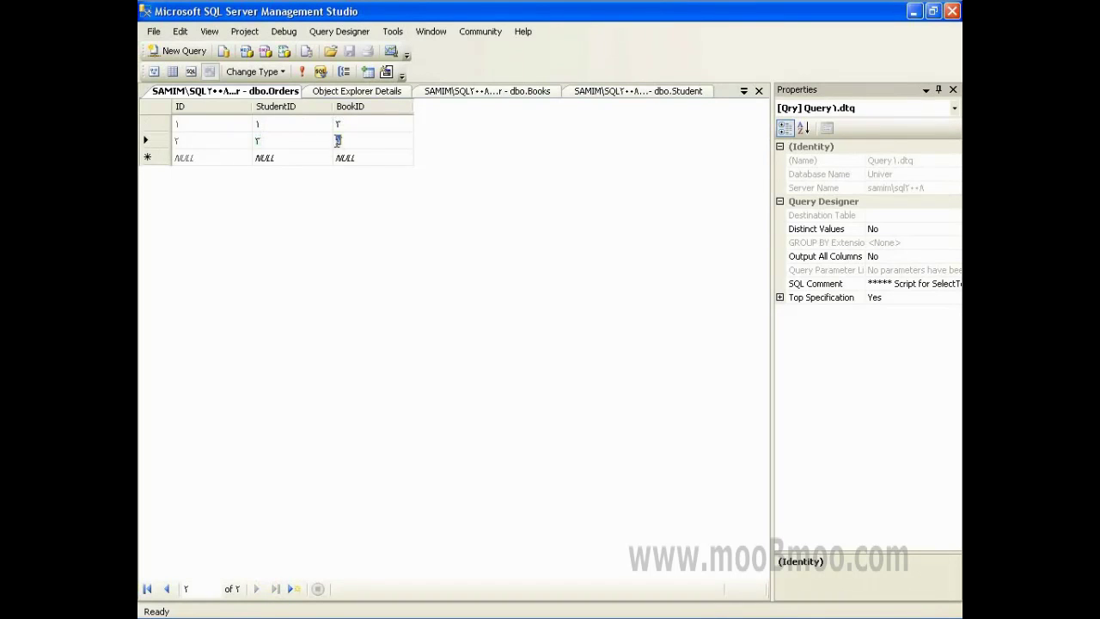
click(354, 91)
click(188, 109)
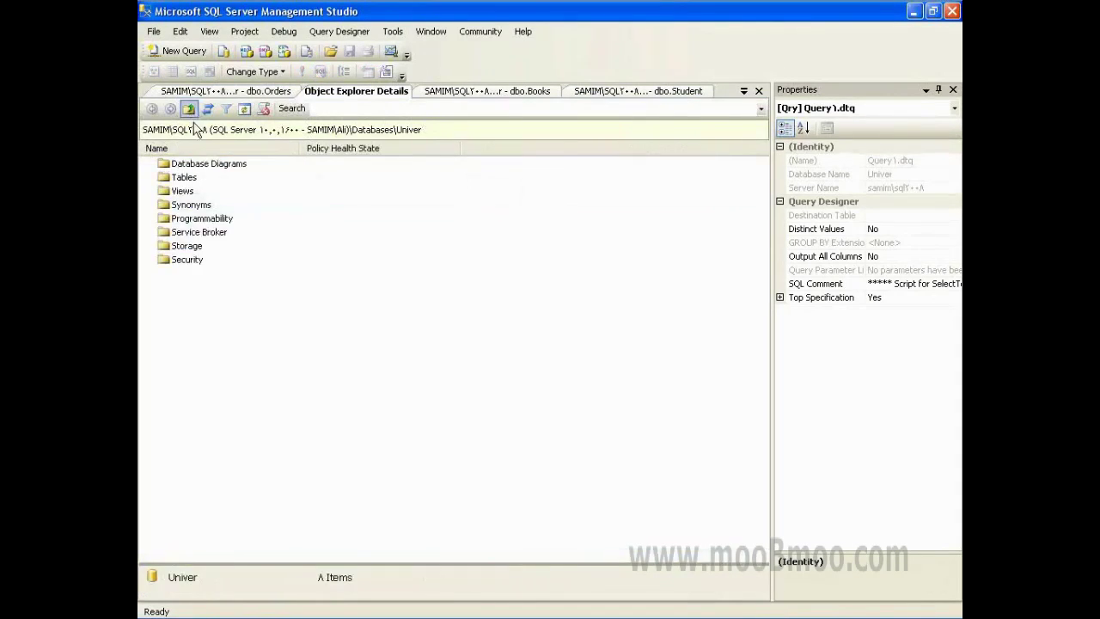
click(188, 109)
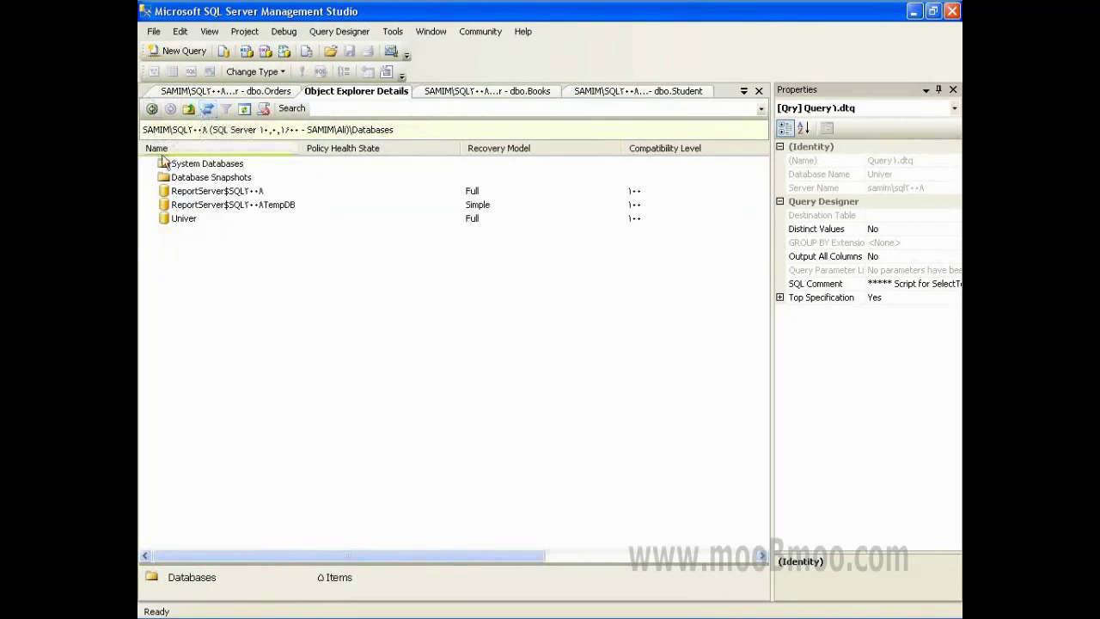
- Open Univer's Tables folder, select Student, Orders and Books, then return to Univer's folders
double_click(180, 225)
double_click(184, 179)
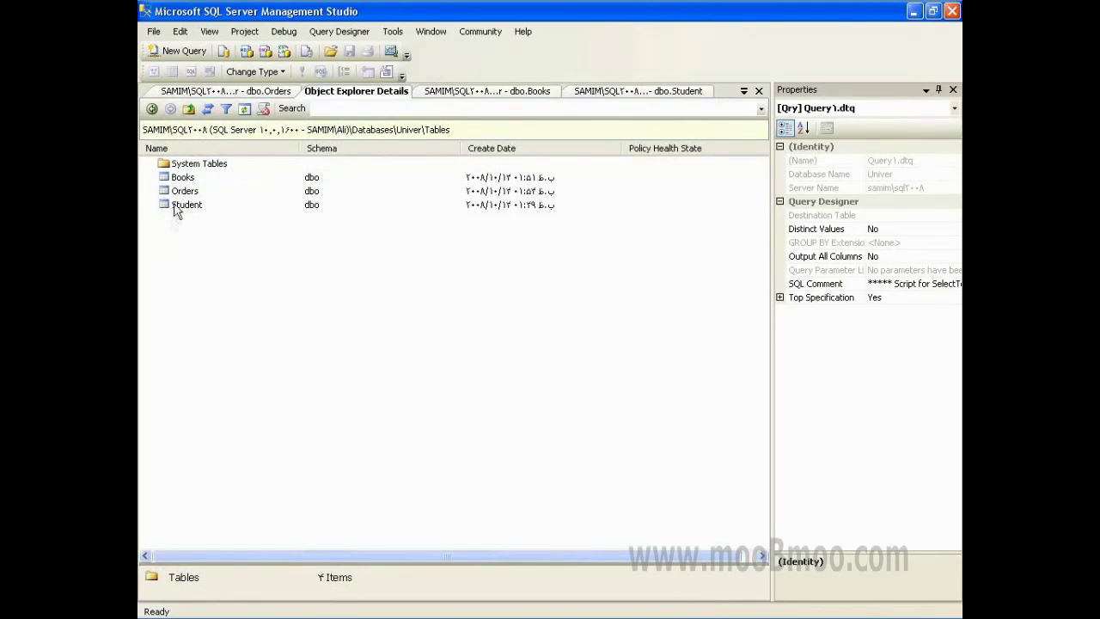
click(174, 208)
click(183, 194)
click(186, 179)
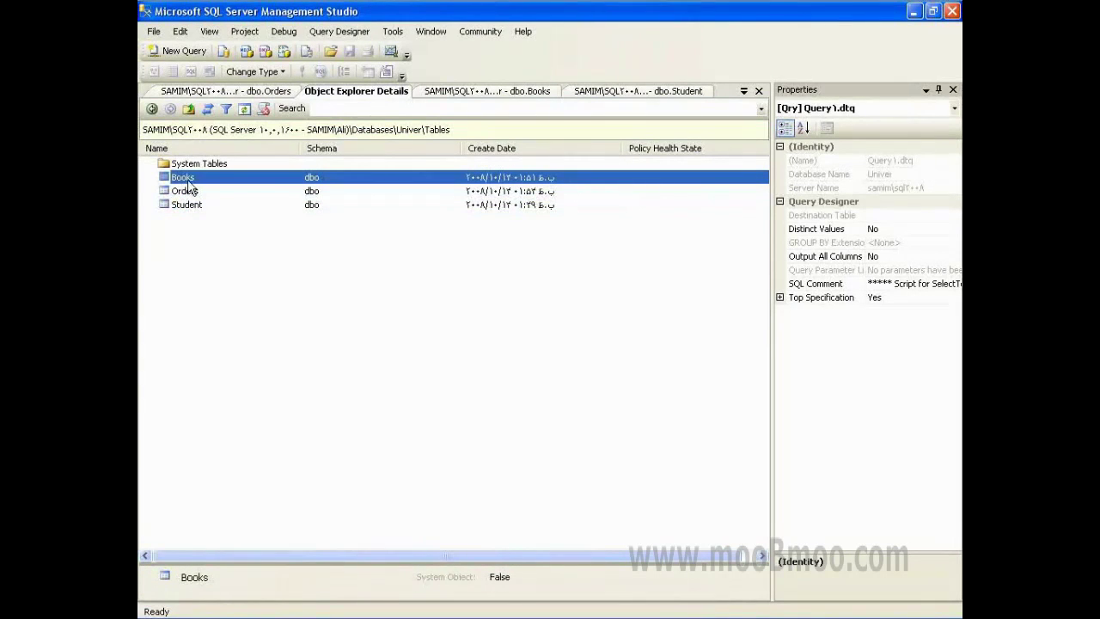
click(189, 194)
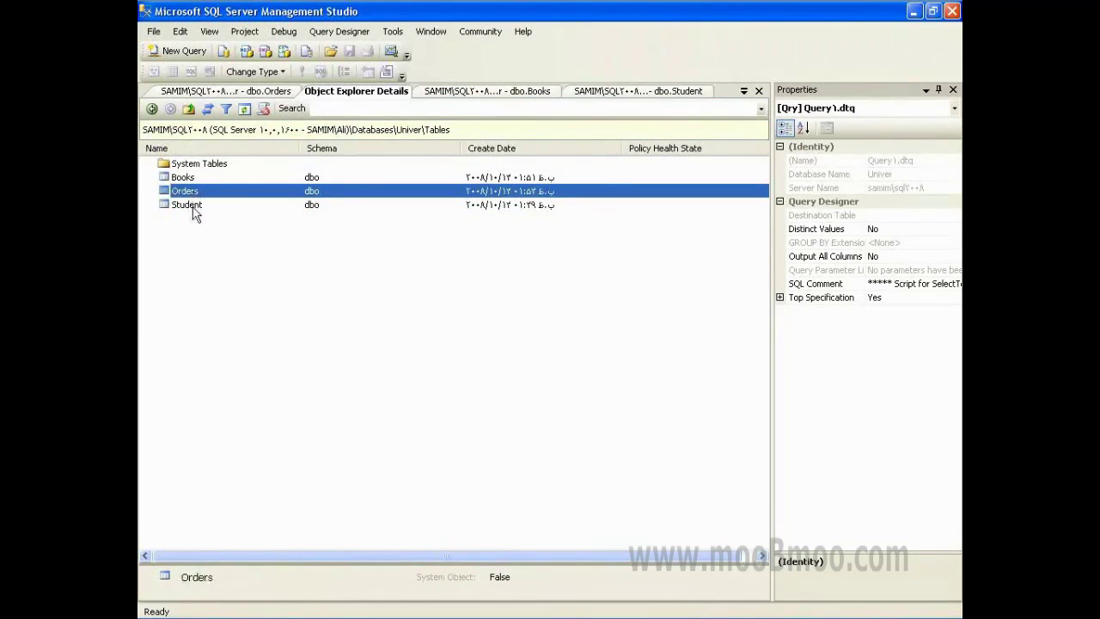
click(192, 207)
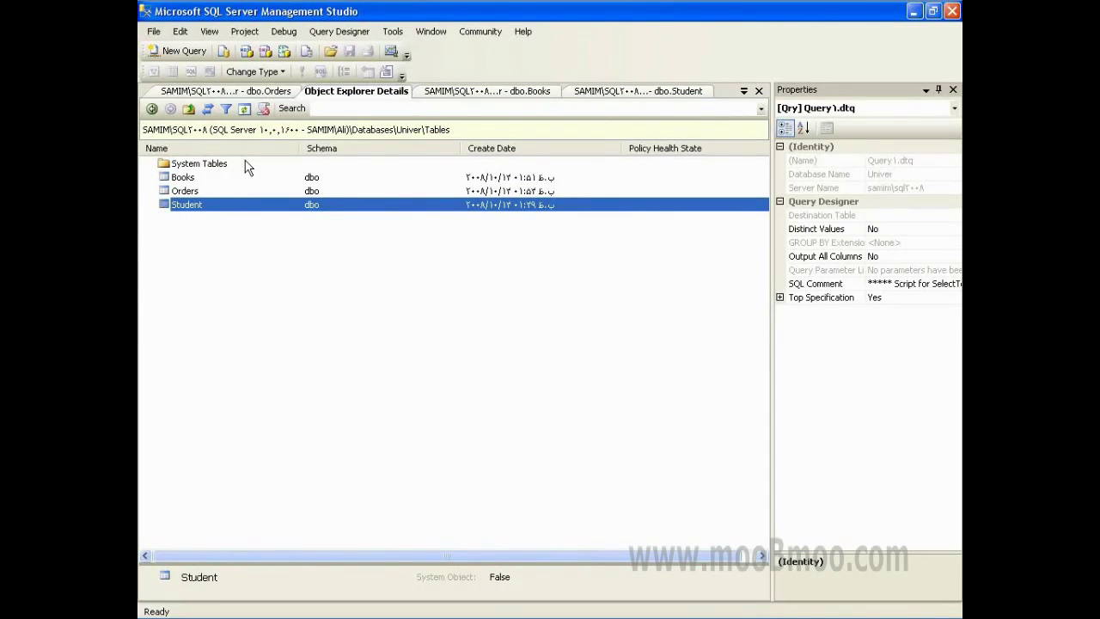
click(190, 109)
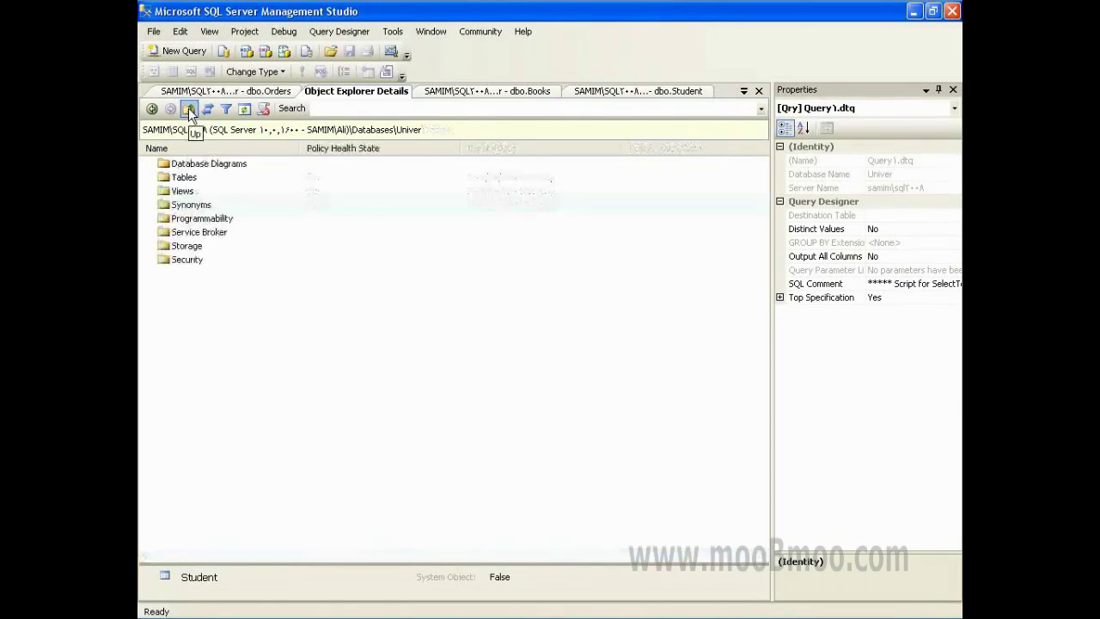
click(182, 168)
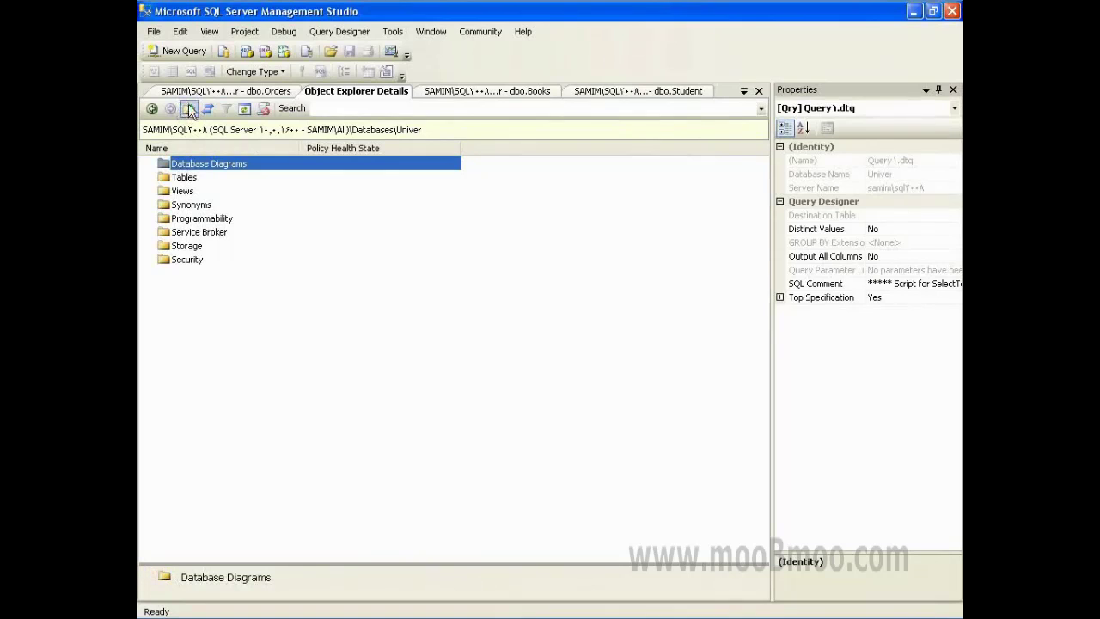